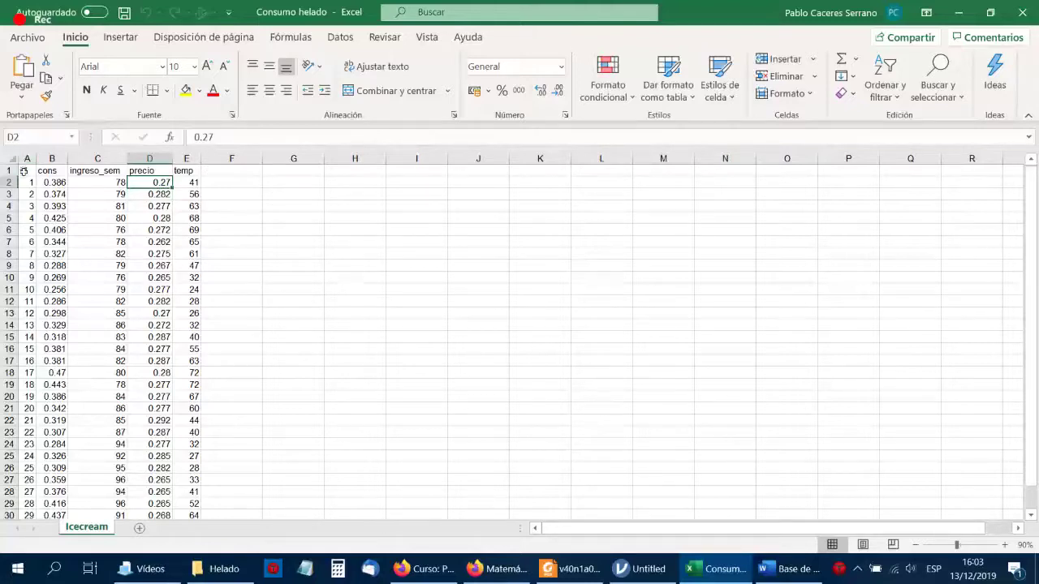
# Examine the header row of the ice cream dataset, going through id, cons, ingreso_sem, precio and temp.
pyautogui.moveTo(24, 171); pyautogui.dragTo(186, 171)
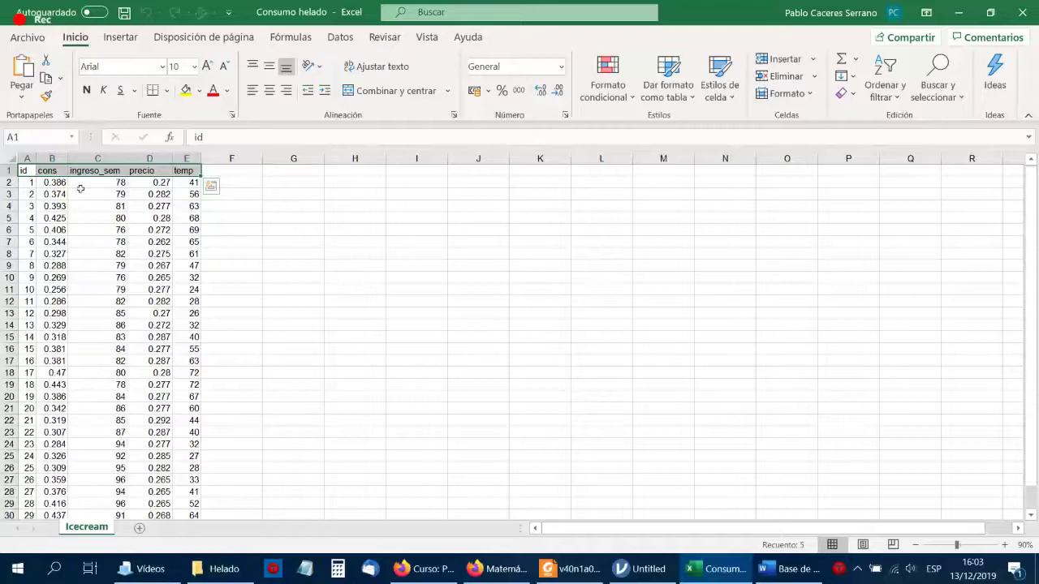
pyautogui.click(82, 190)
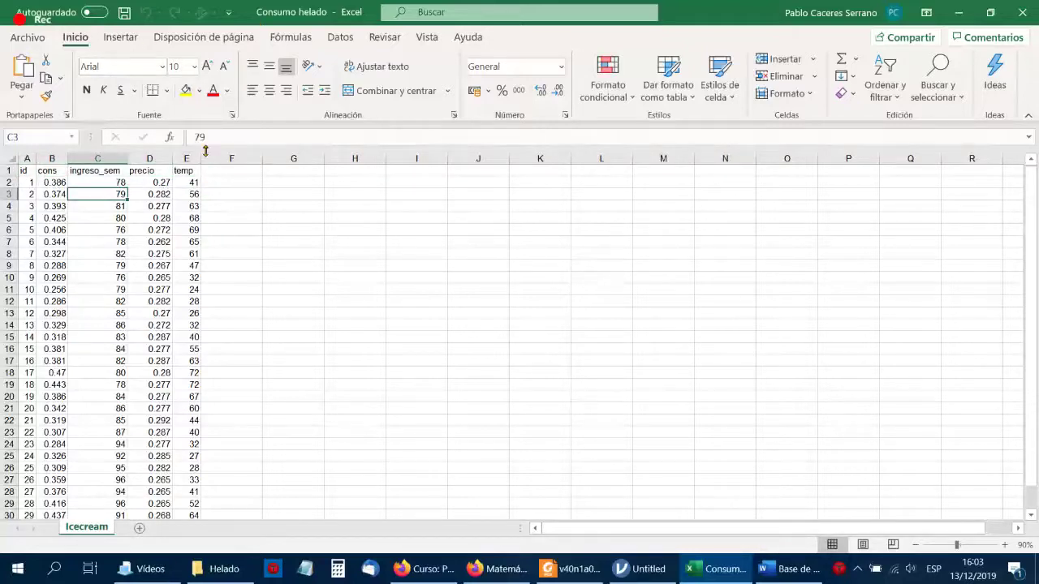
pyautogui.click(52, 181)
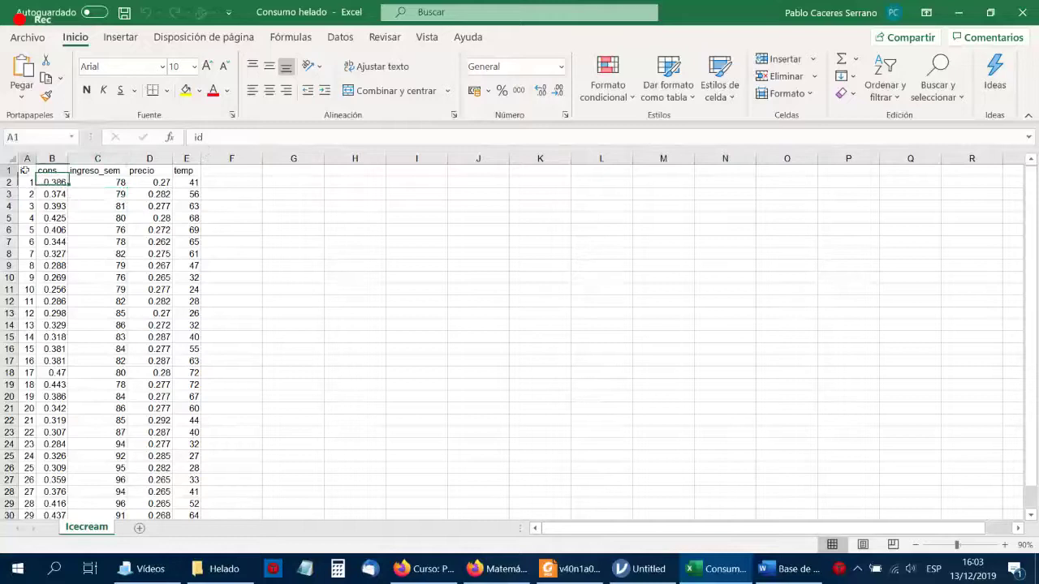
pyautogui.click(26, 170)
pyautogui.click(49, 171)
pyautogui.click(89, 171)
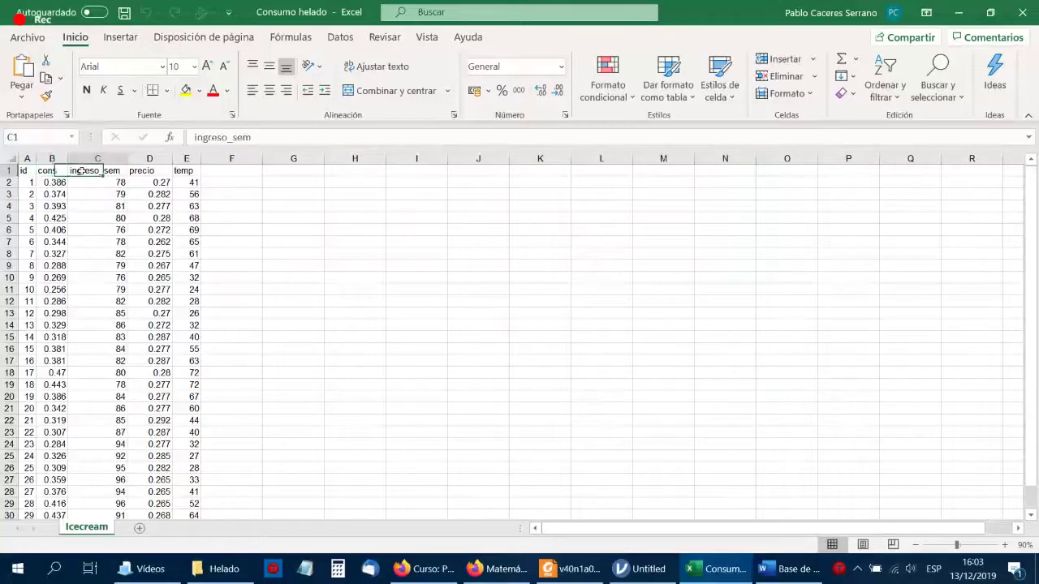
pyautogui.click(143, 171)
pyautogui.click(186, 171)
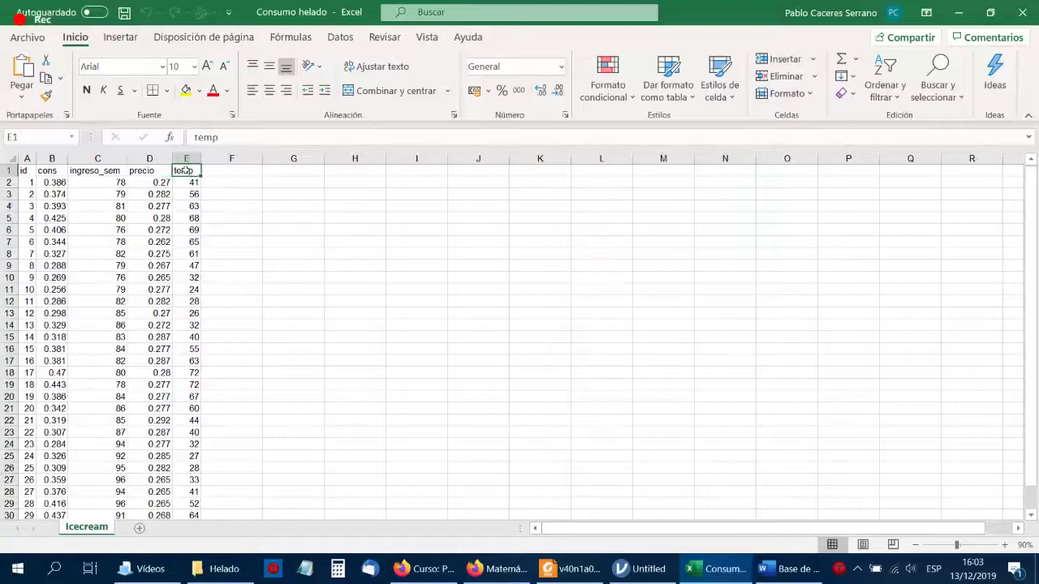
# Widen column A, which holds the id values, to about 7.18.
pyautogui.click(34, 159)
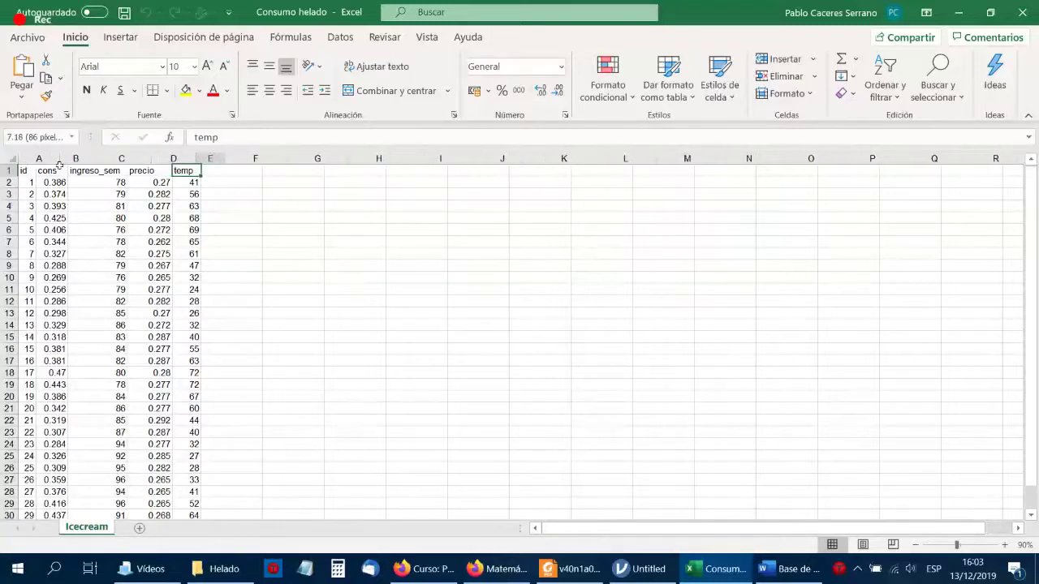
pyautogui.click(37, 170)
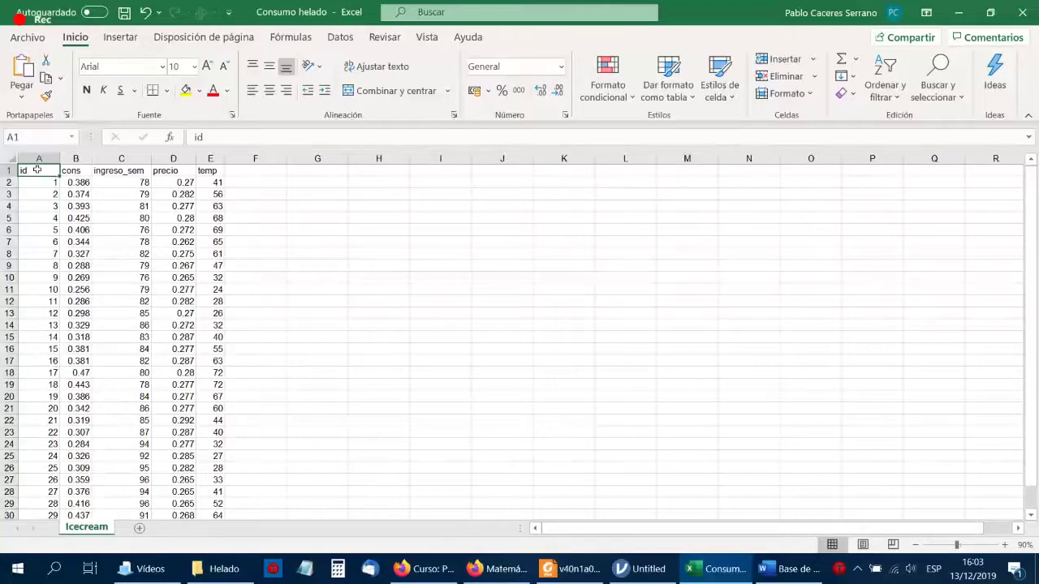
# Examine individual observations in the dataset row by row, including rows 3 to 9, 13 and 17.
pyautogui.click(7, 194)
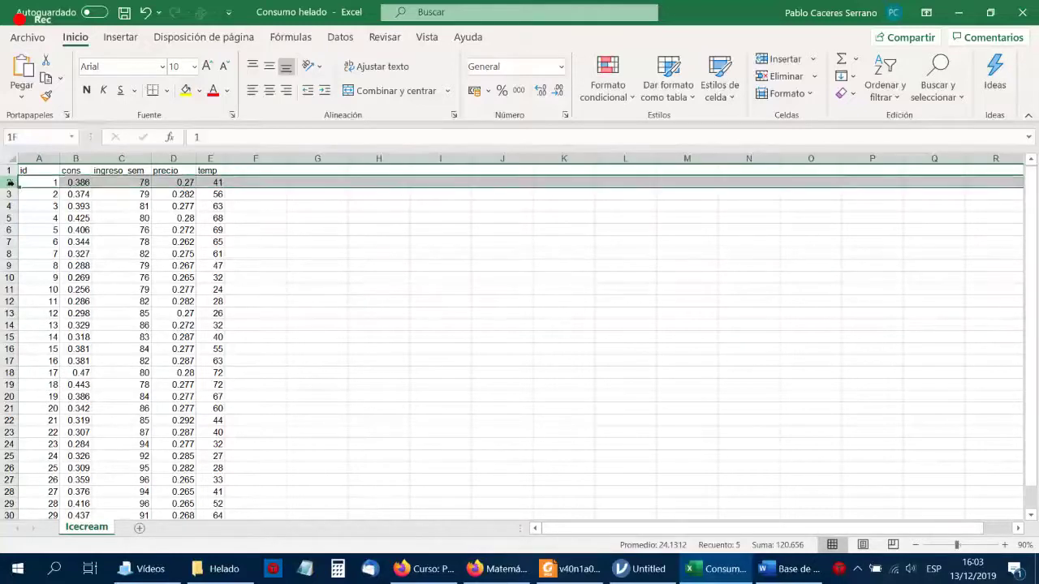
pyautogui.click(8, 206)
pyautogui.click(8, 217)
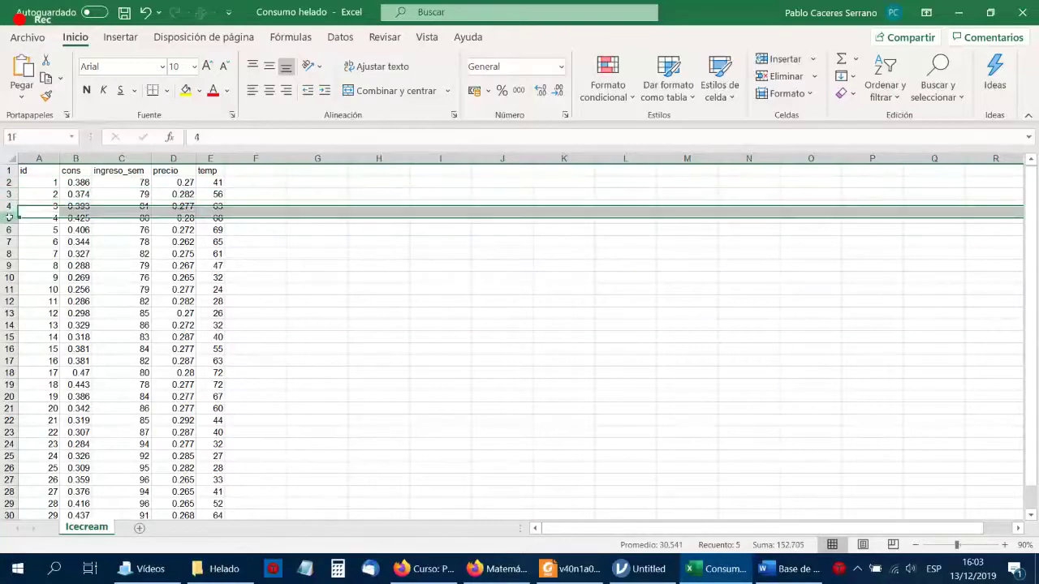
pyautogui.click(8, 230)
pyautogui.click(8, 242)
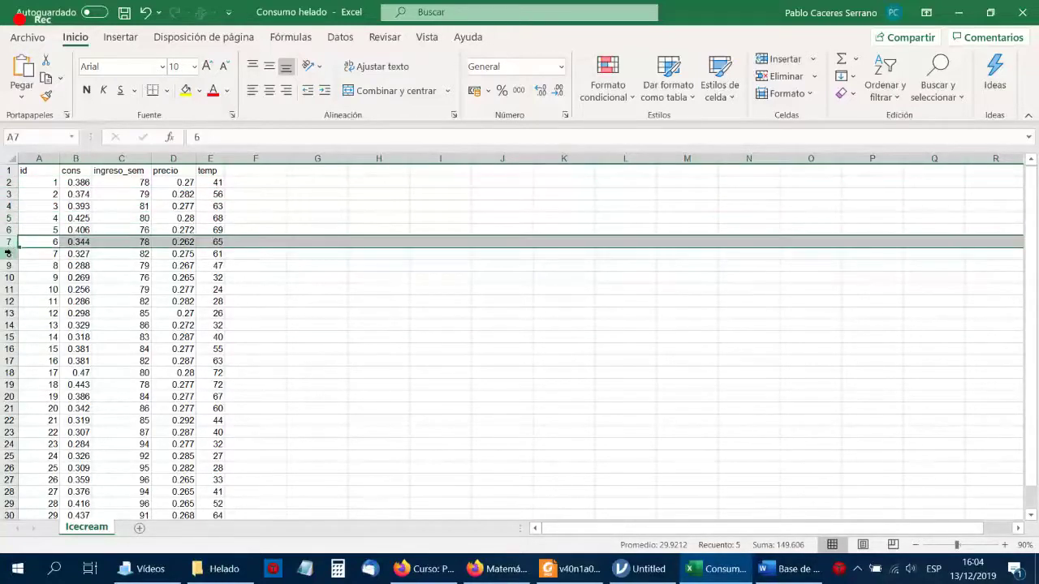
pyautogui.click(9, 255)
pyautogui.click(10, 264)
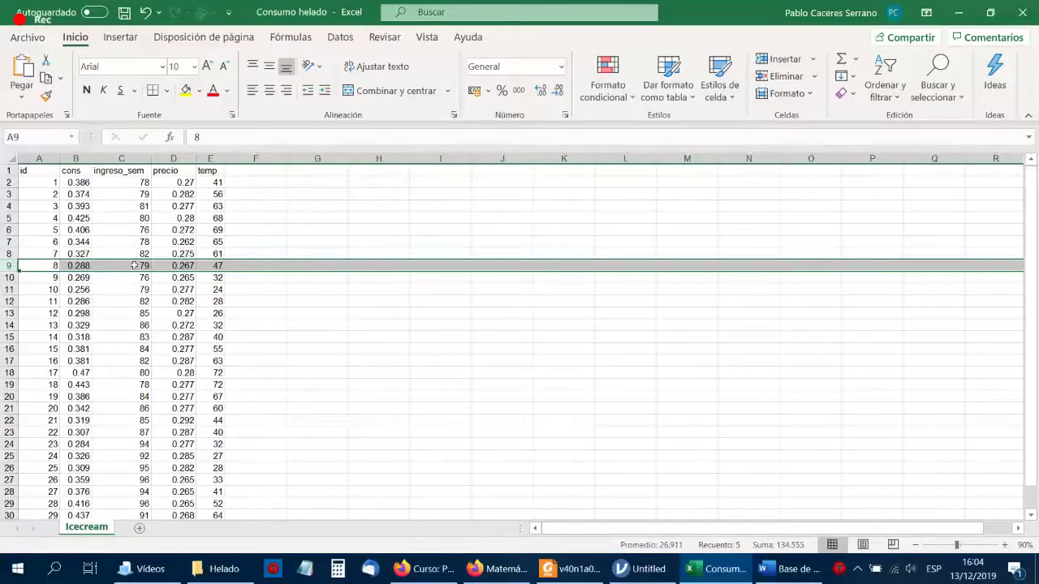
pyautogui.click(8, 194)
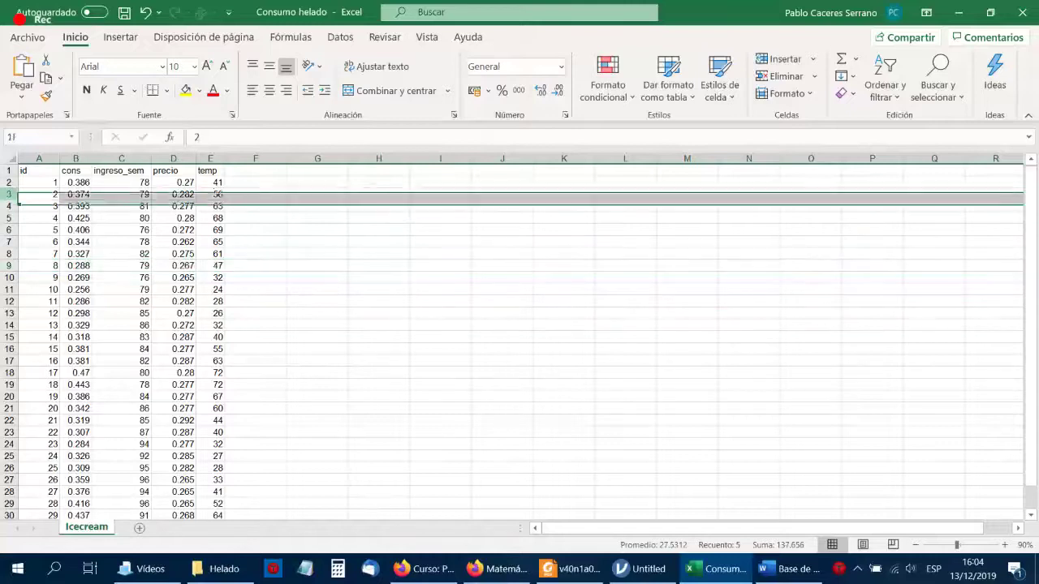
pyautogui.click(11, 312)
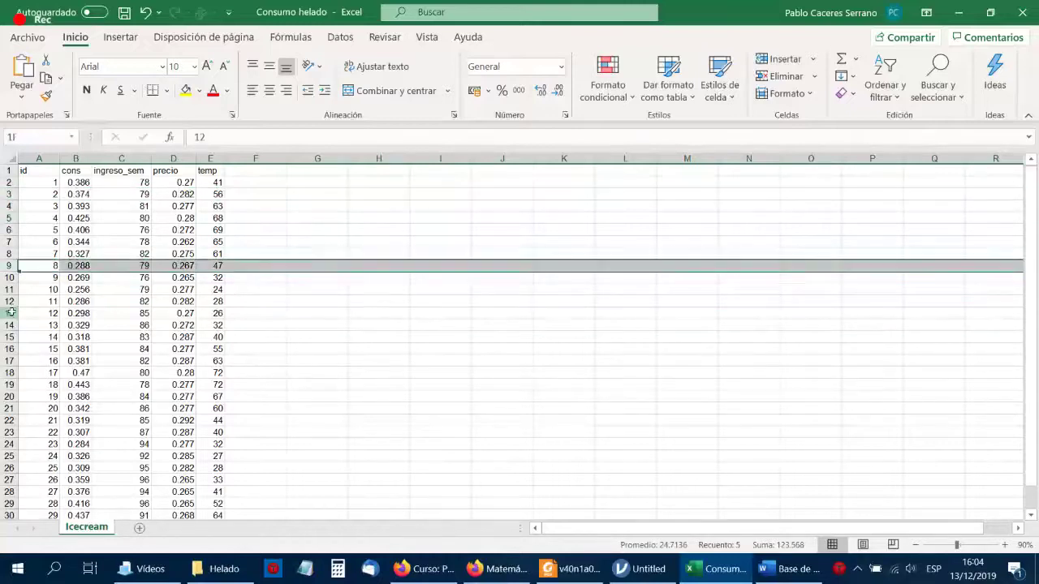
pyautogui.click(12, 359)
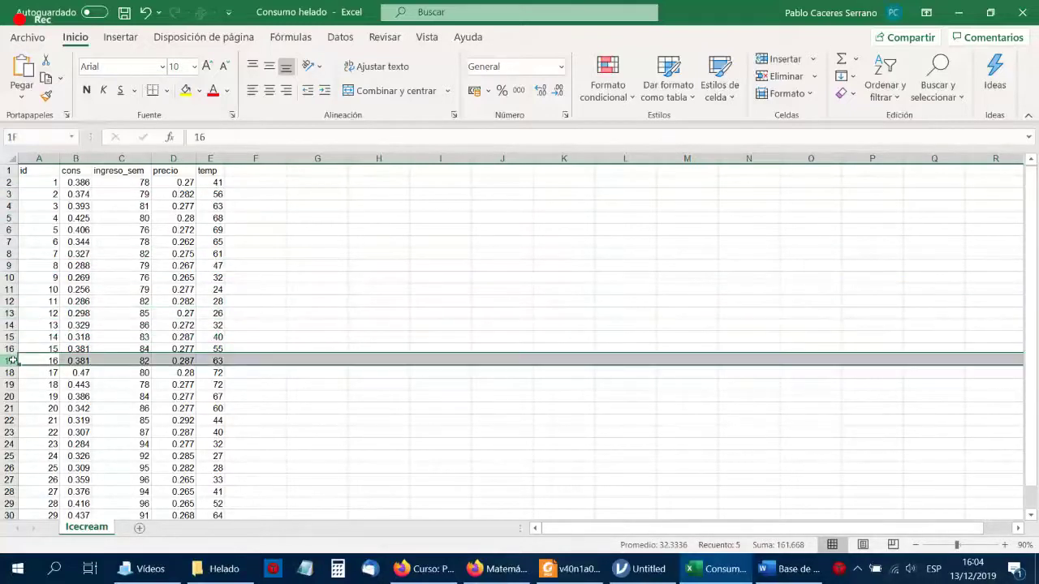
pyautogui.click(280, 188)
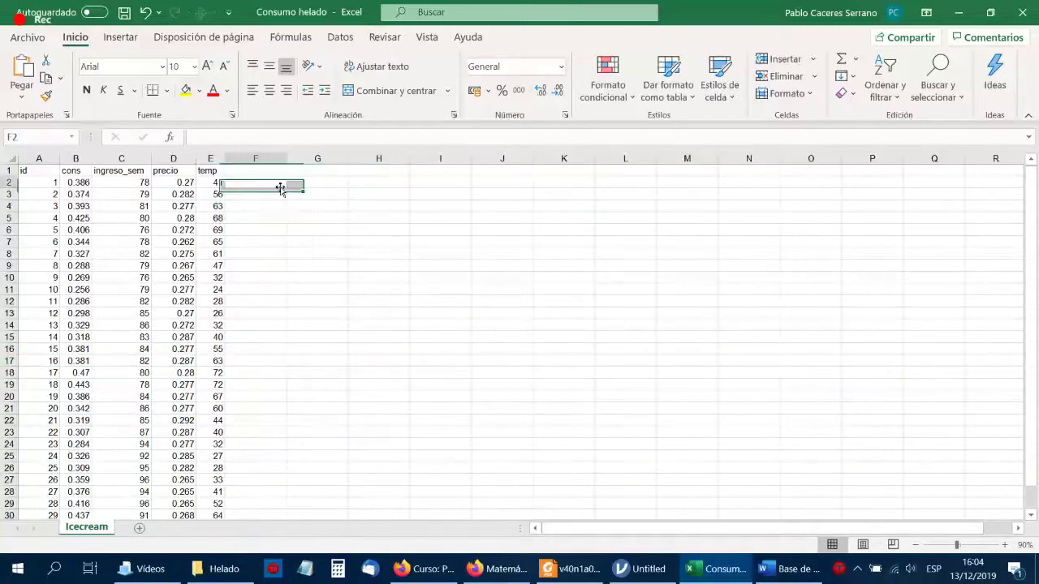
# Examine the dataset column by column, starting with id and continuing through cons, ingreso_sem, precio and temp.
pyautogui.click(39, 157)
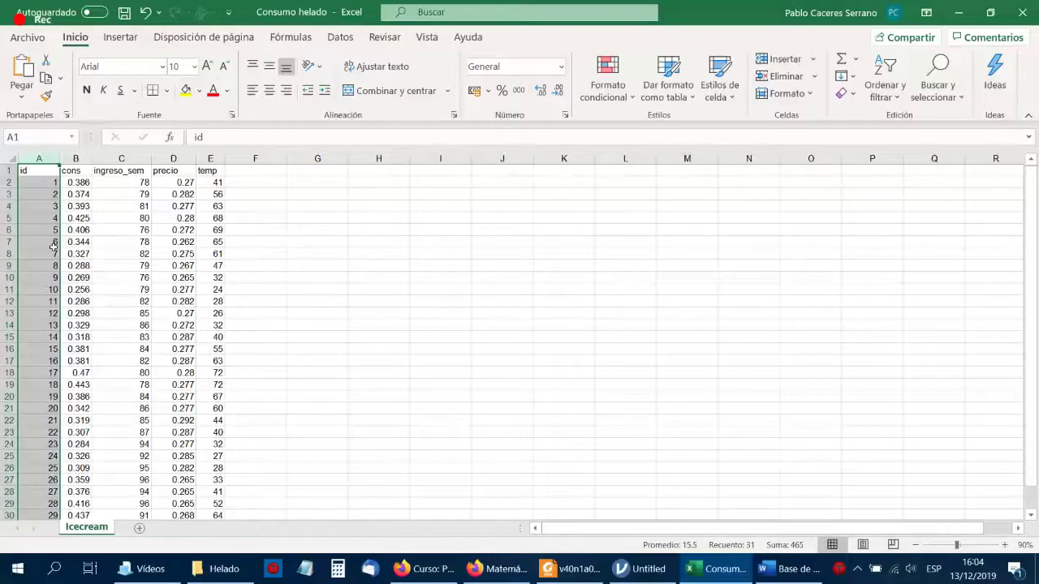
pyautogui.click(39, 169)
pyautogui.click(43, 159)
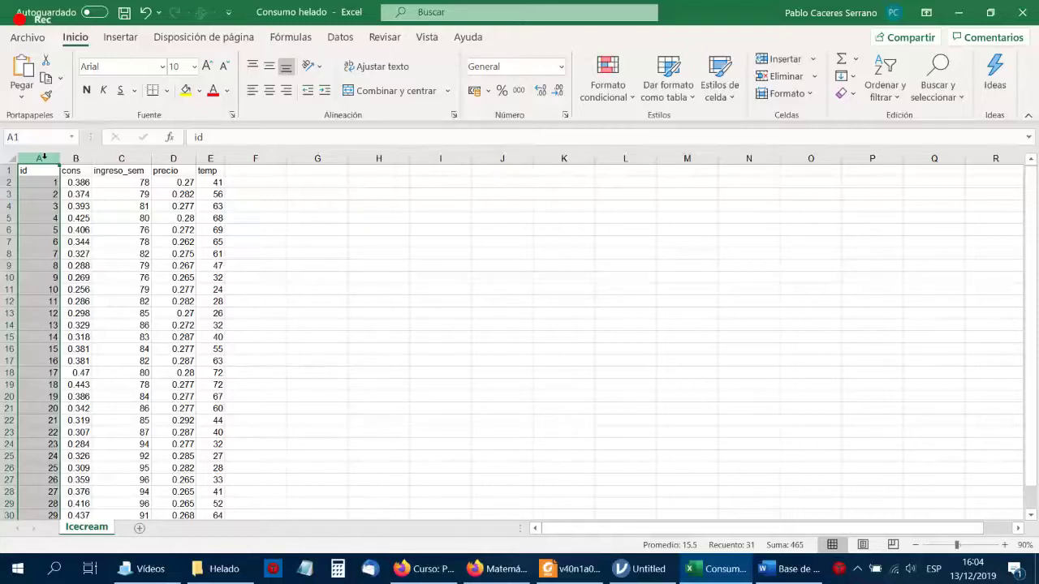
pyautogui.click(77, 158)
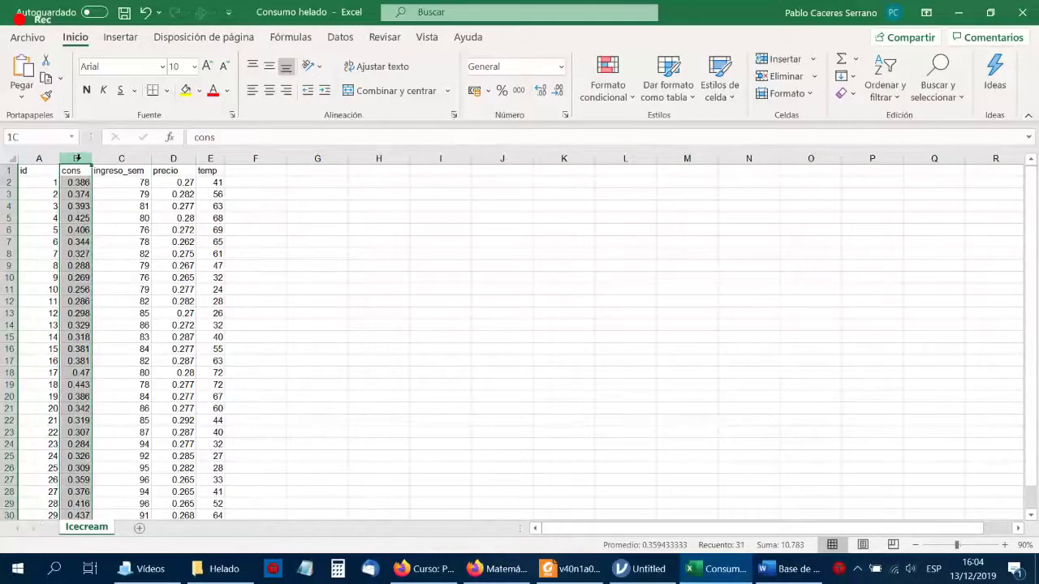
pyautogui.click(121, 157)
pyautogui.click(173, 158)
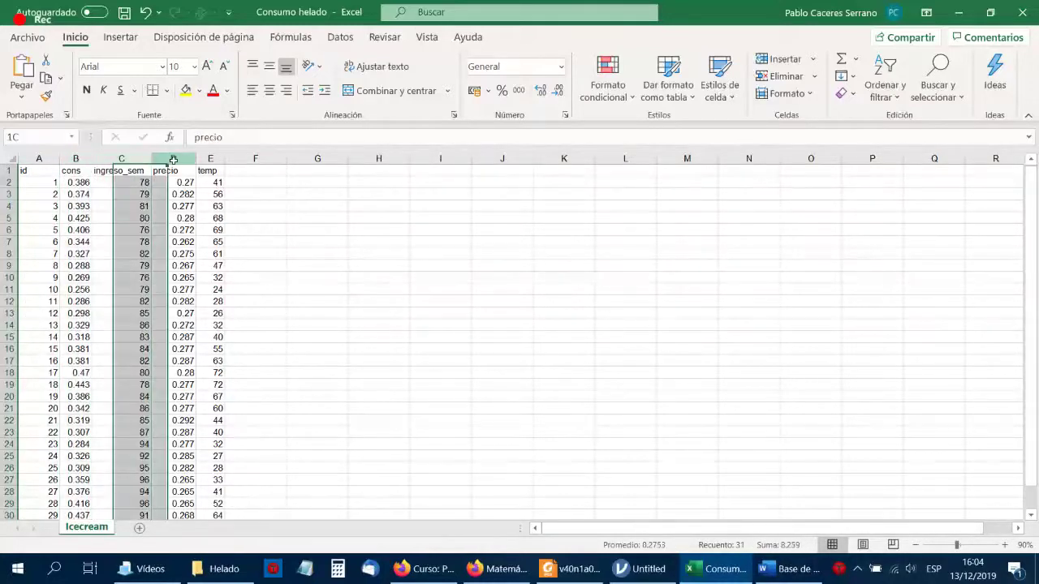
pyautogui.click(215, 159)
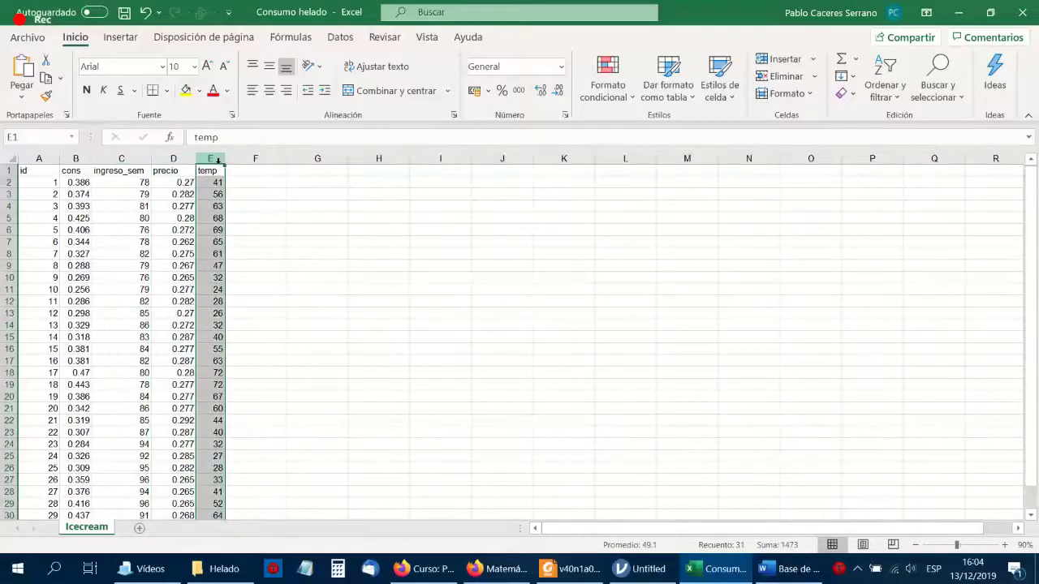
# Review the values recorded for each variable: consumption, weekly income, price and temperature.
pyautogui.moveTo(126, 184); pyautogui.dragTo(134, 230)
pyautogui.click(126, 184)
pyautogui.click(121, 158)
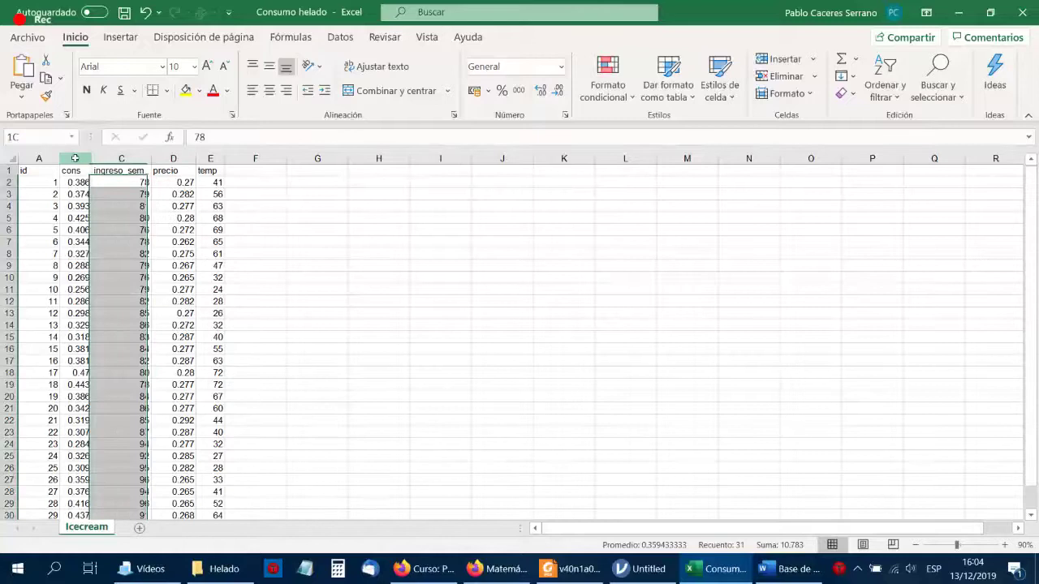
pyautogui.click(75, 158)
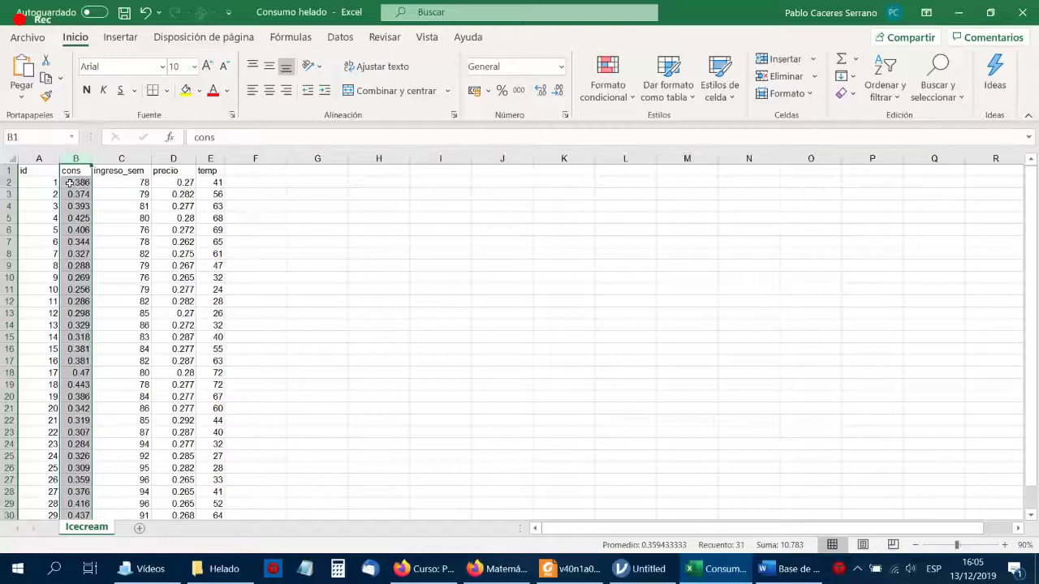
pyautogui.moveTo(70, 182); pyautogui.dragTo(134, 155)
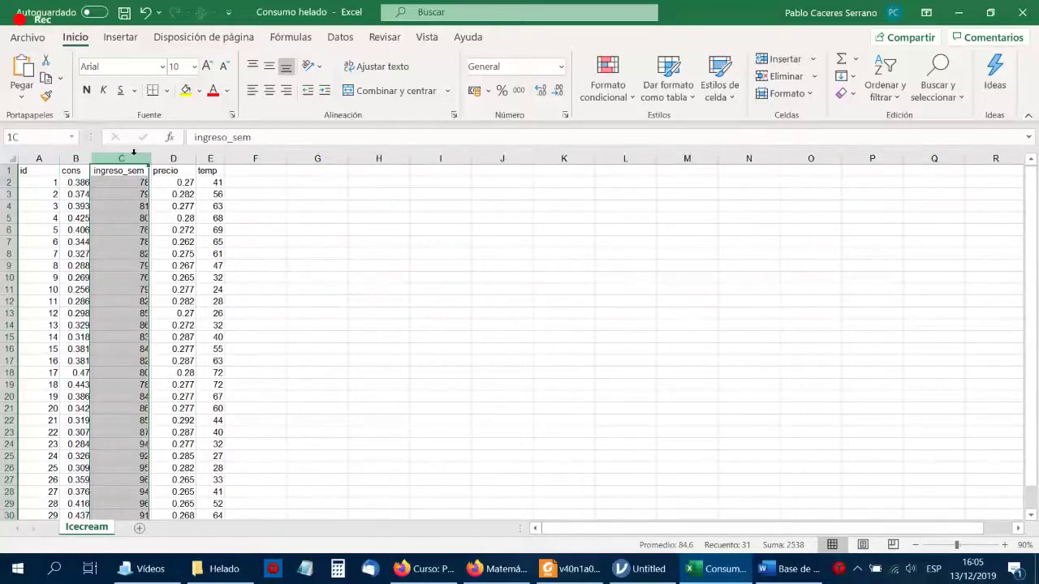
pyautogui.click(130, 184)
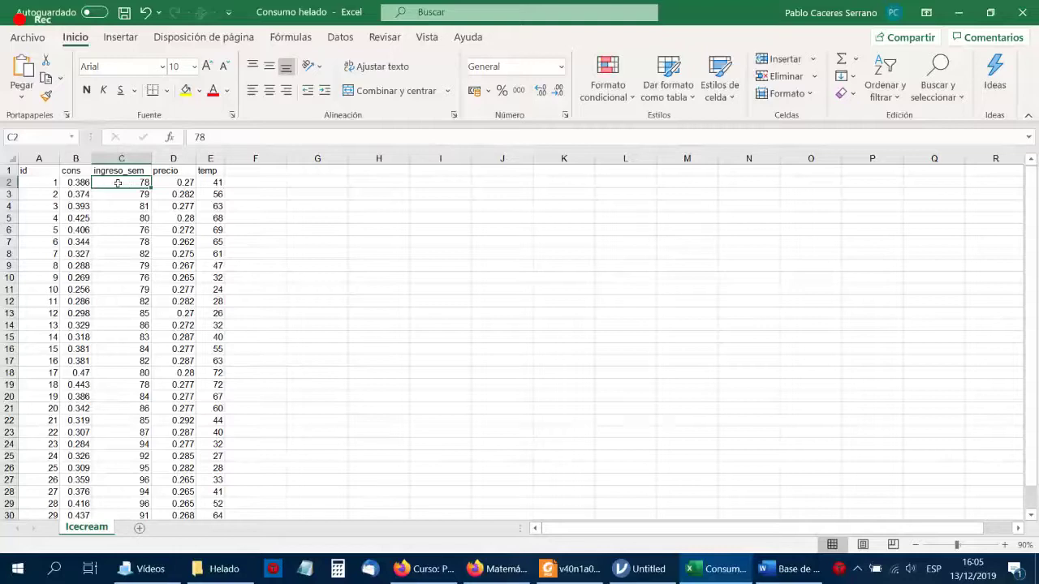
pyautogui.click(175, 181)
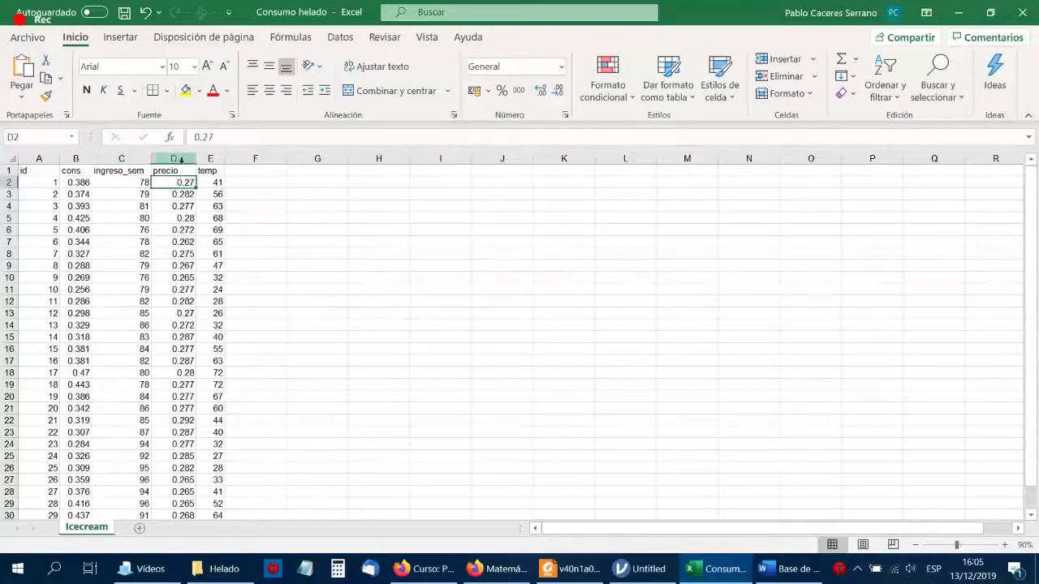
pyautogui.click(181, 160)
pyautogui.click(174, 182)
pyautogui.click(214, 158)
pyautogui.click(211, 180)
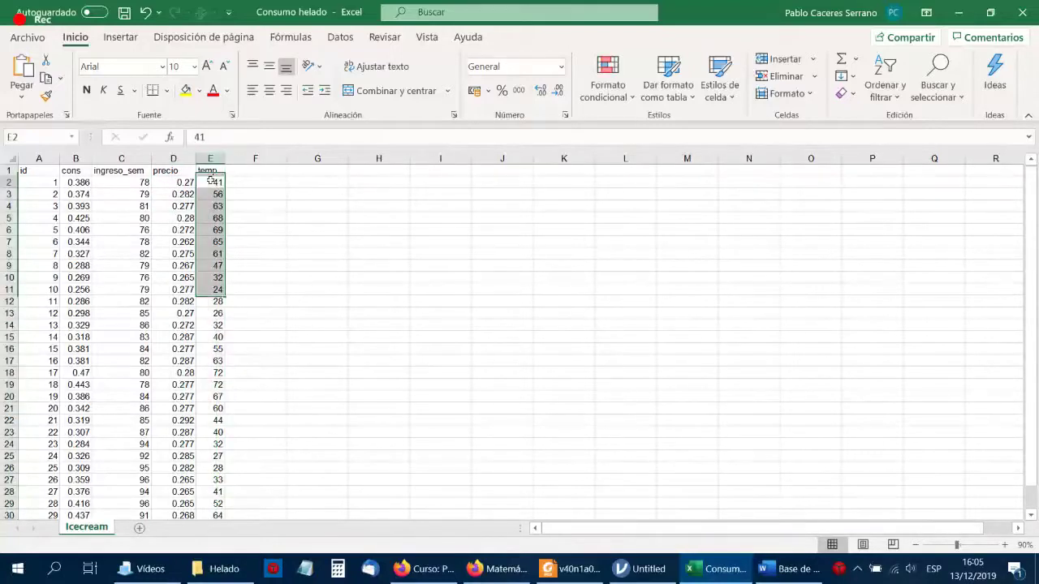
pyautogui.click(262, 180)
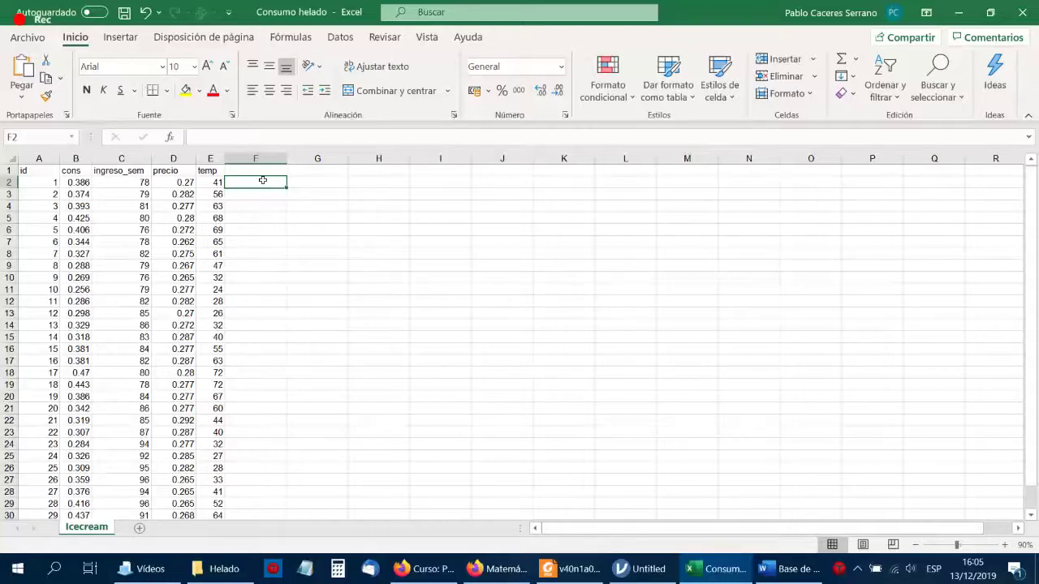
# Examine the dataset's overall structure, covering the first observation, the id column and the full column span from id to temp.
pyautogui.moveTo(24, 171); pyautogui.dragTo(201, 188)
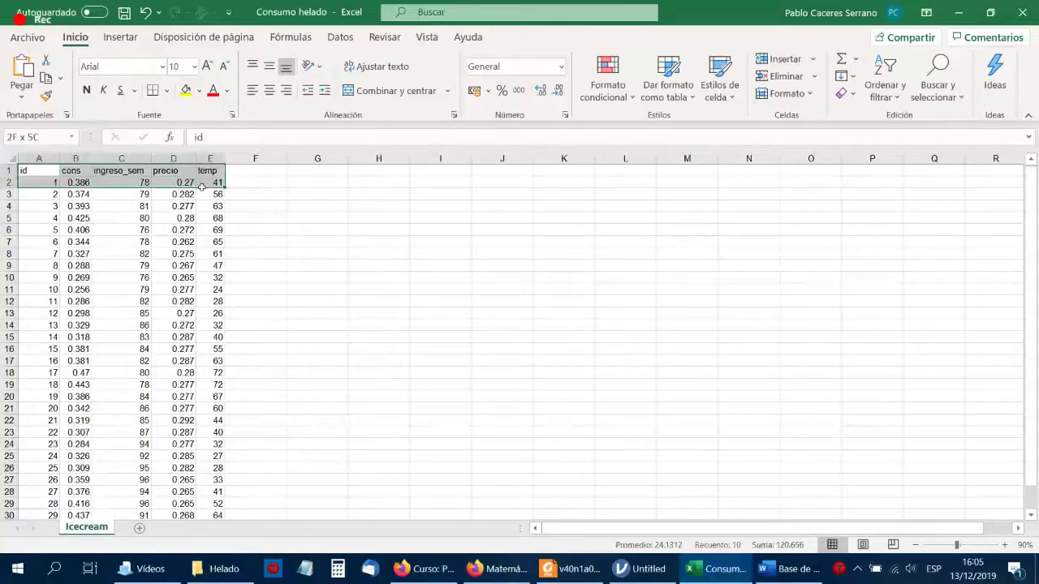
pyautogui.click(235, 181)
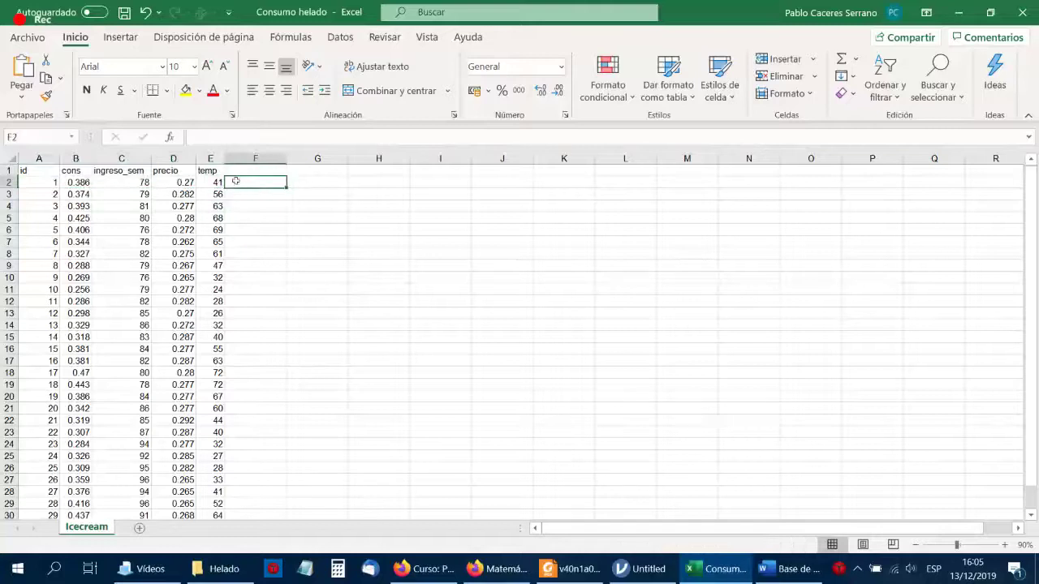
pyautogui.click(235, 195)
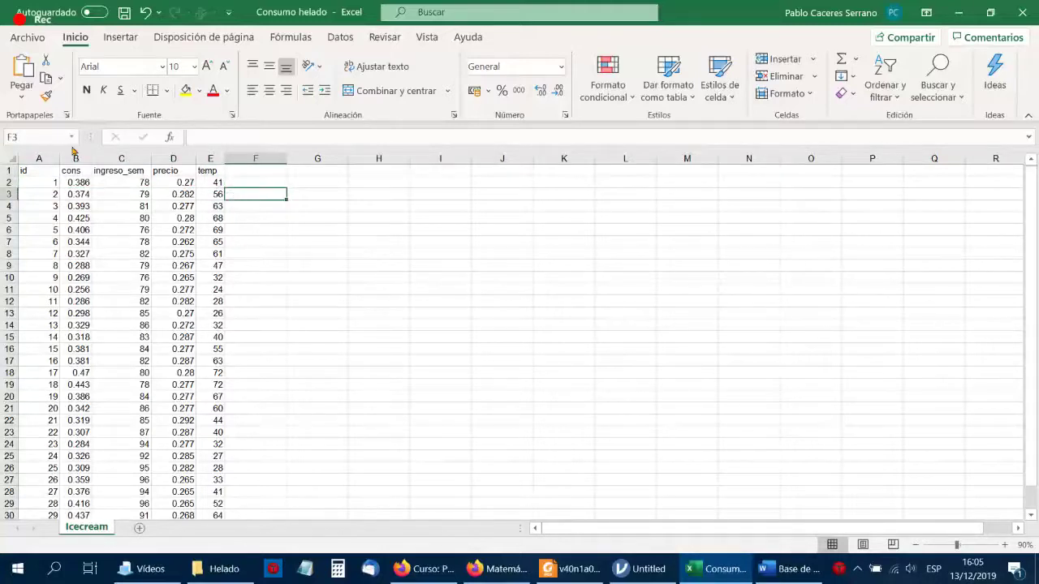
pyautogui.click(39, 157)
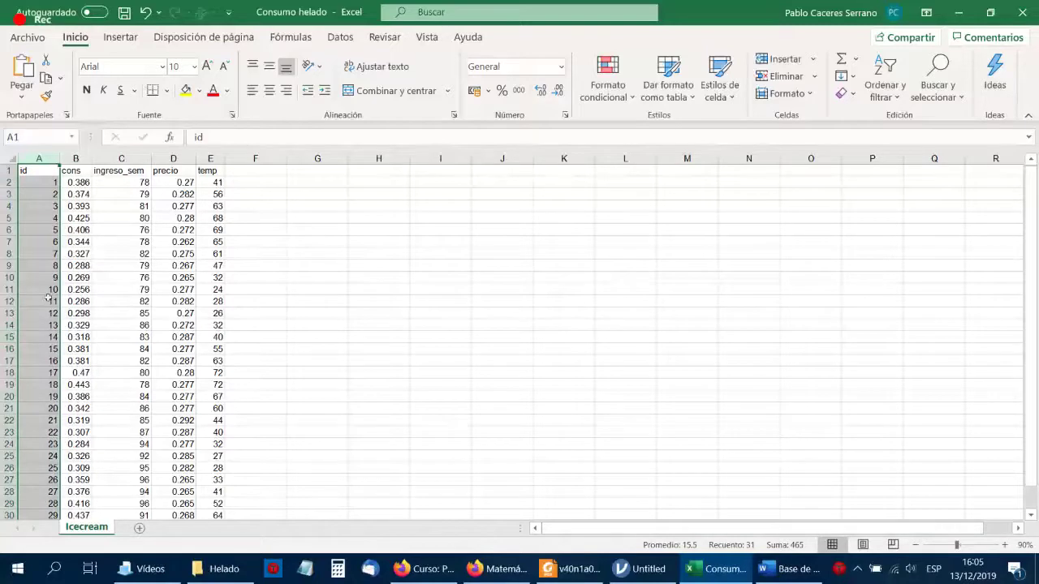
pyautogui.click(67, 156)
pyautogui.moveTo(39, 157); pyautogui.dragTo(208, 156)
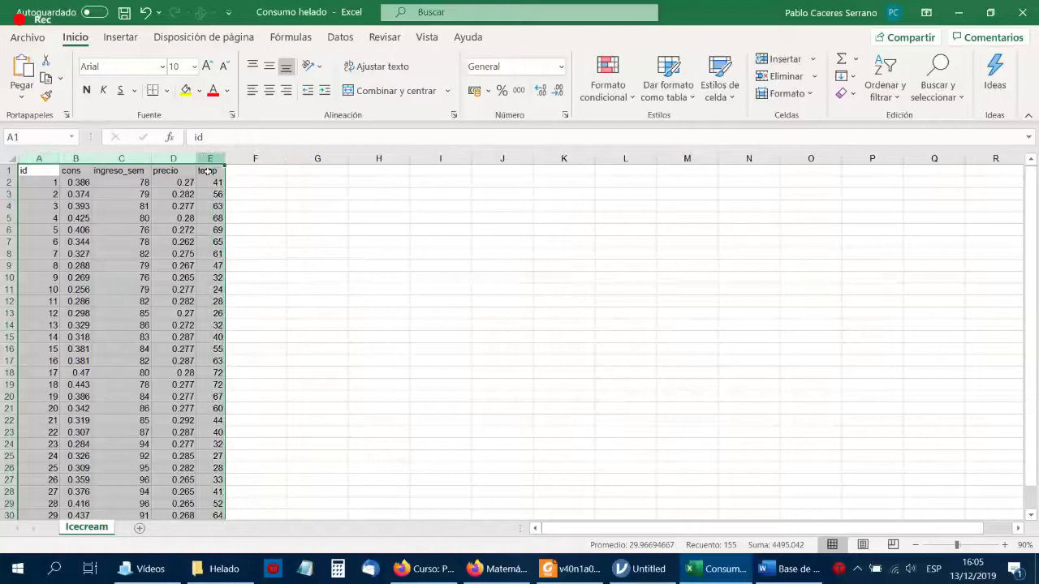
pyautogui.click(230, 313)
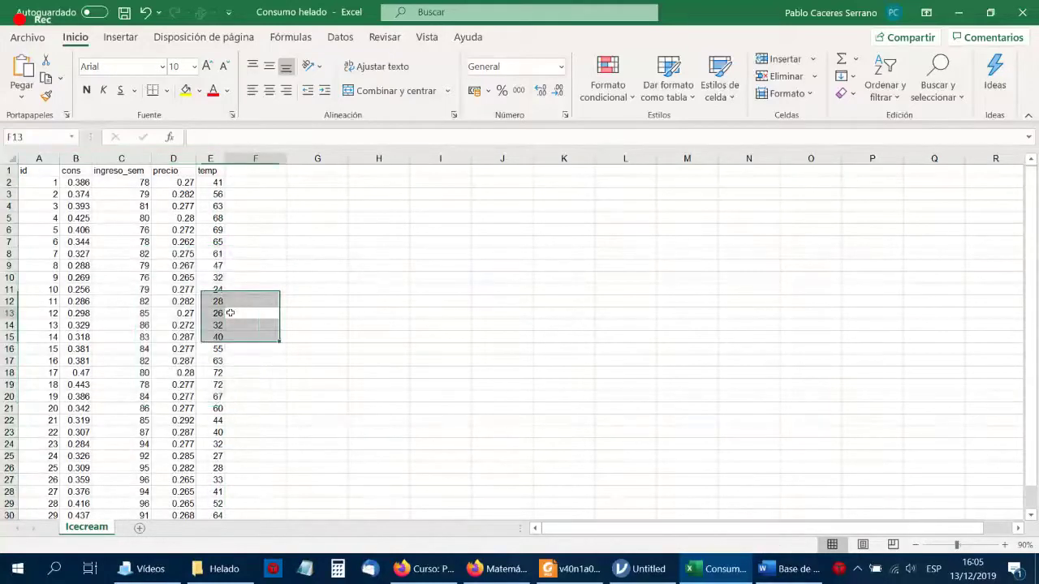
# Write the dimension note n*p in cell G5 beside the dataset and clear it again.
pyautogui.click(316, 217)
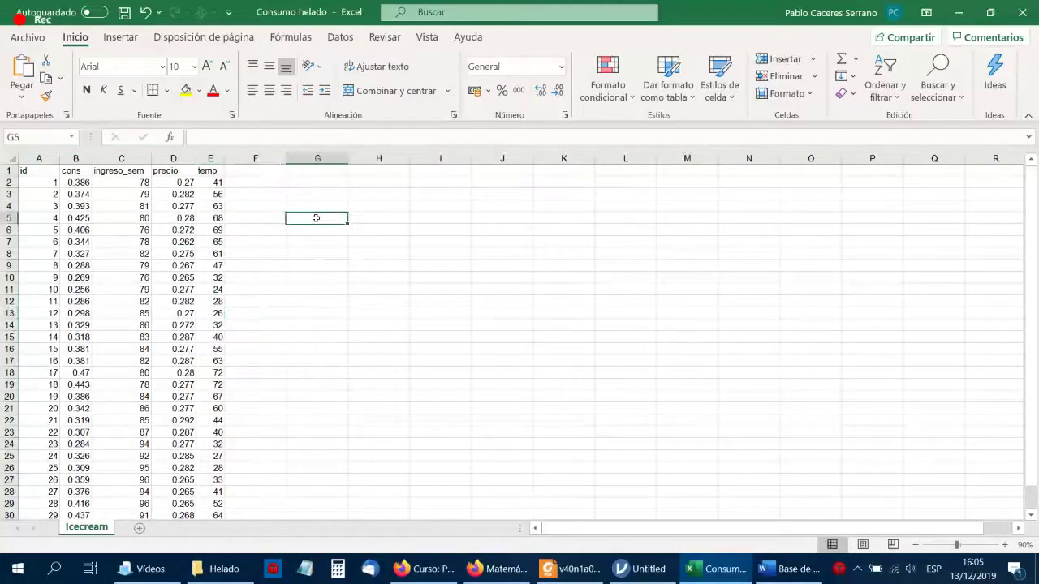
pyautogui.write('n*p')
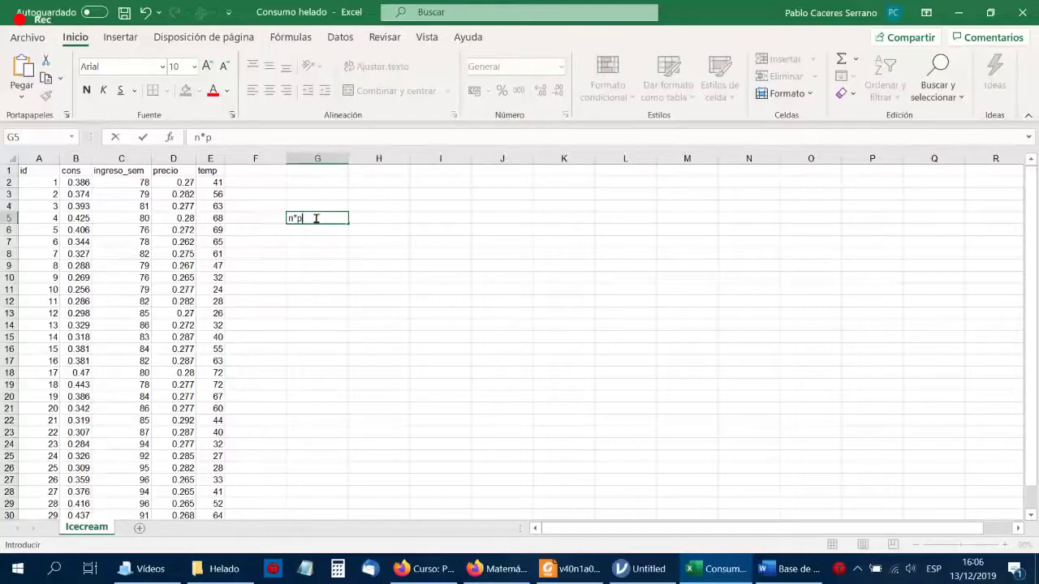
pyautogui.press('Return')
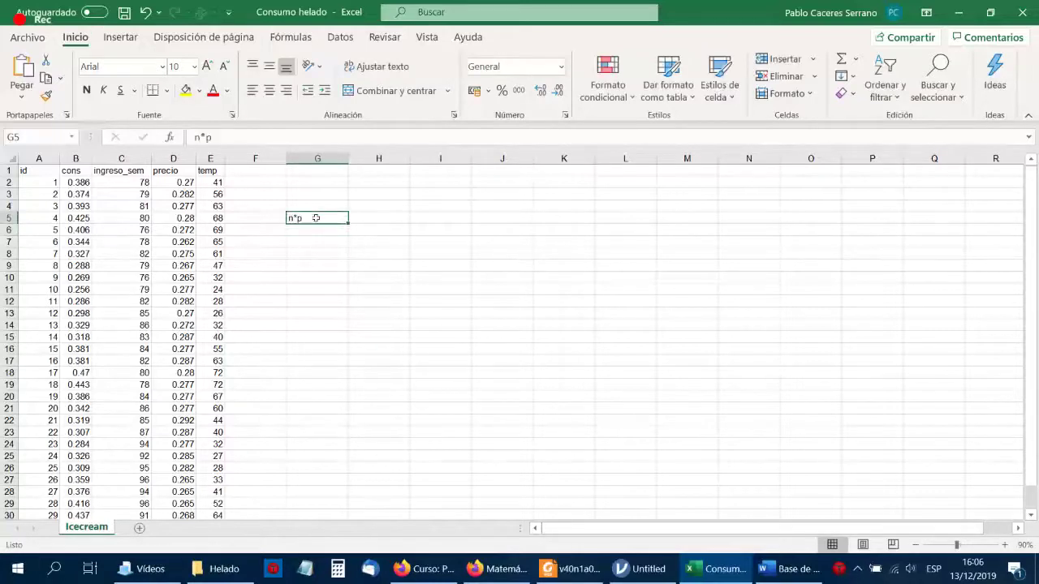
pyautogui.press('Delete')
pyautogui.click(310, 267)
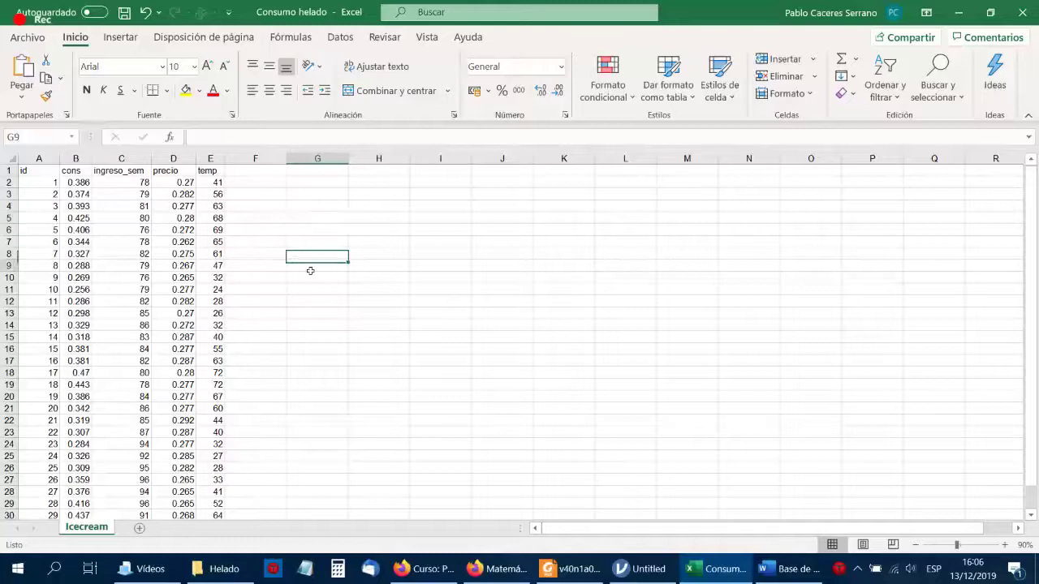
# Delete the empty rows 32 to 37 directly below the last observation.
pyautogui.scroll(-3, 203, 285)
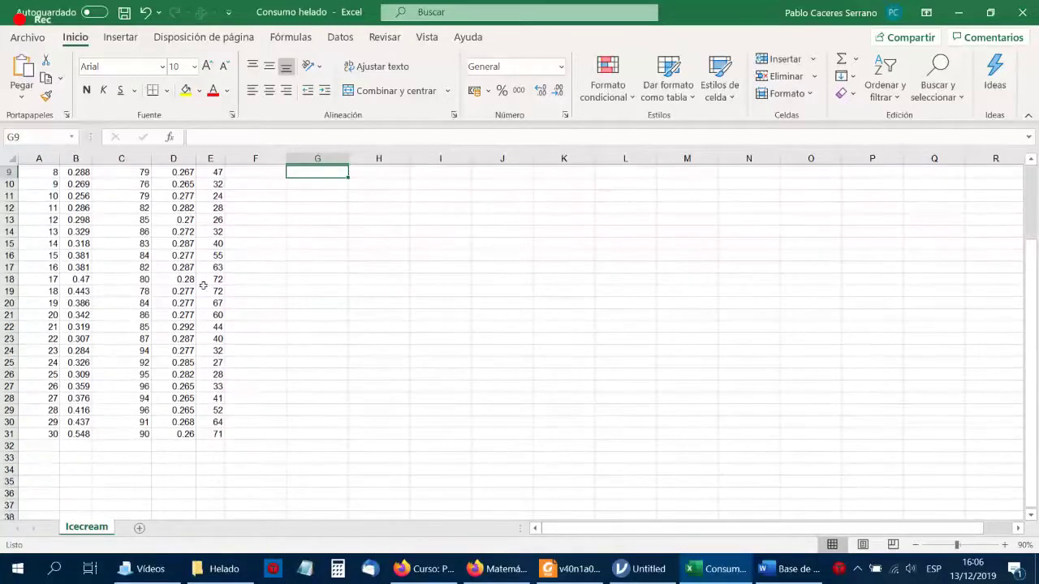
pyautogui.moveTo(10, 444); pyautogui.dragTo(10, 505)
pyautogui.rightClick(10, 482)
pyautogui.click(56, 351)
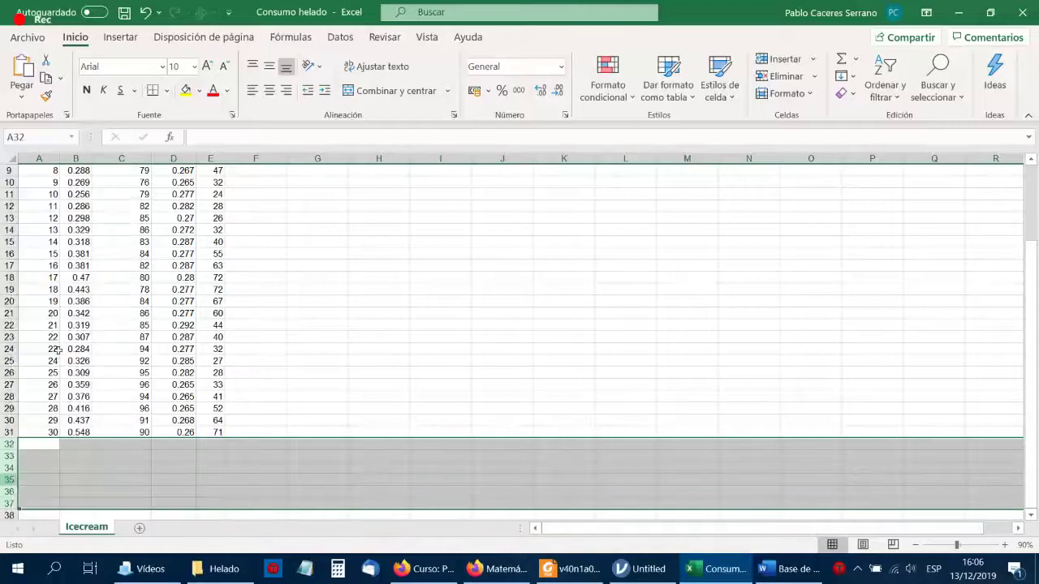
# Delete the empty columns F to H directly after the temp column.
pyautogui.click(267, 230)
pyautogui.moveTo(262, 157); pyautogui.dragTo(378, 154)
pyautogui.rightClick(356, 155)
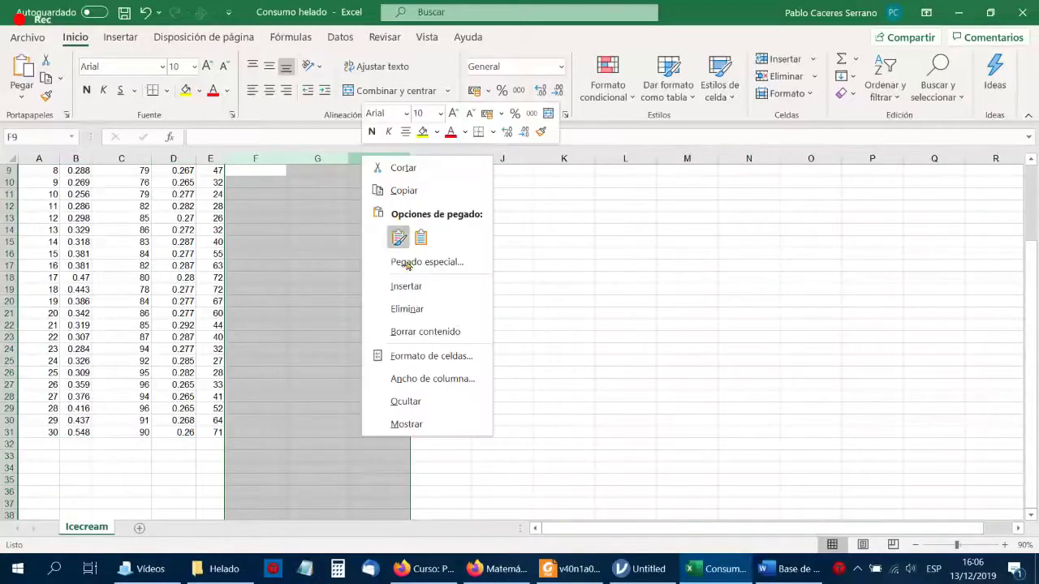
pyautogui.click(419, 308)
pyautogui.click(357, 314)
pyautogui.scroll(3, 297, 373)
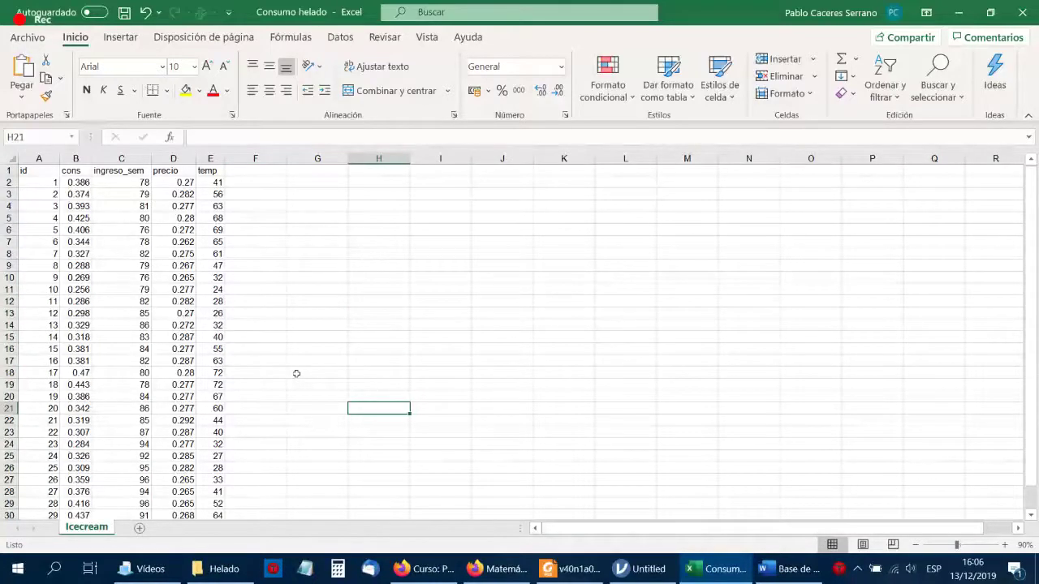
# Add a new blank sheet to the workbook and delete it again.
pyautogui.click(139, 528)
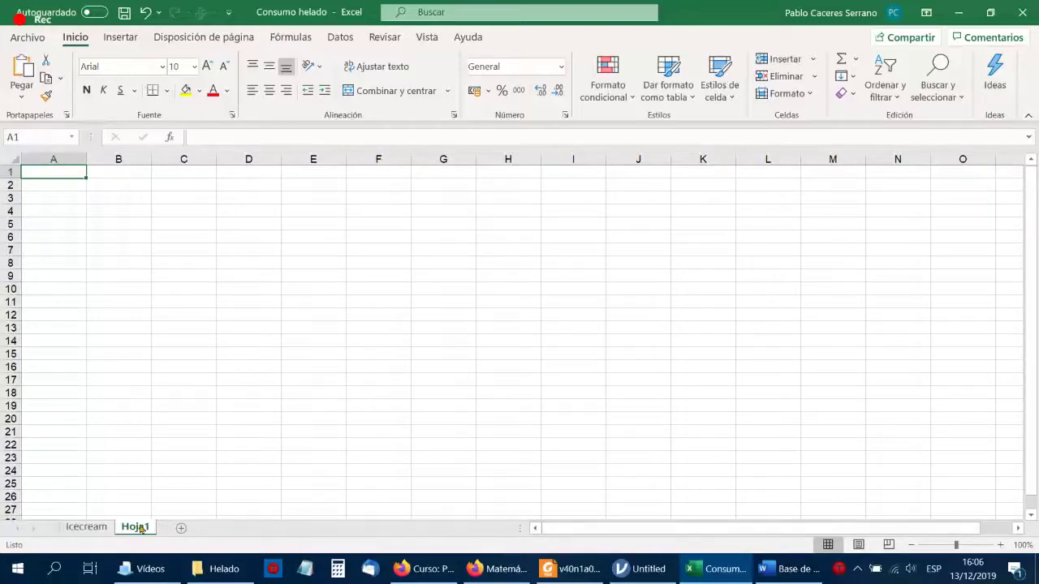
pyautogui.rightClick(139, 528)
pyautogui.click(186, 328)
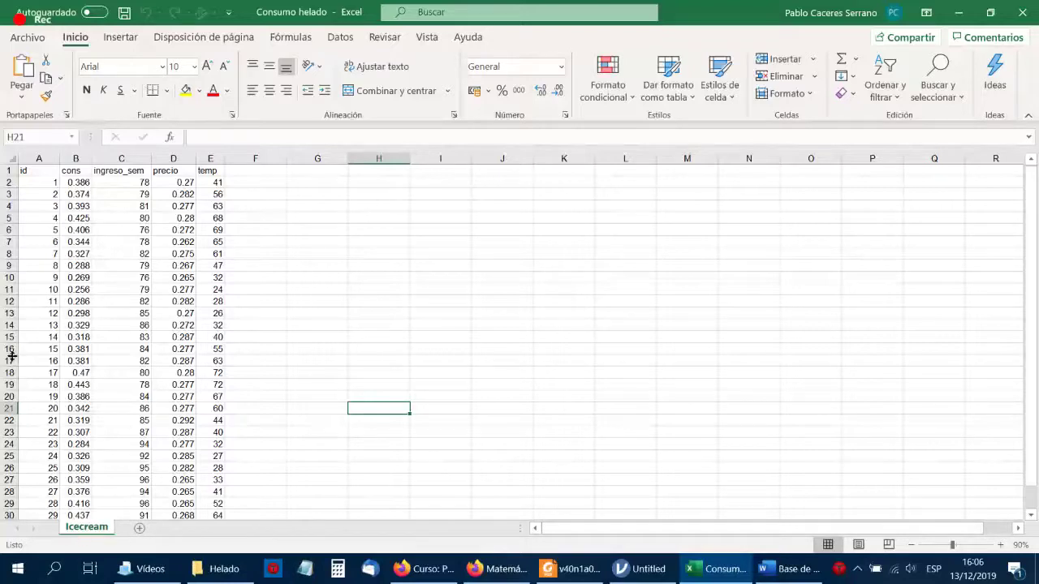
# Format the variable names in the header row, A1:E1, with a red font and bold.
pyautogui.moveTo(24, 171); pyautogui.dragTo(221, 171)
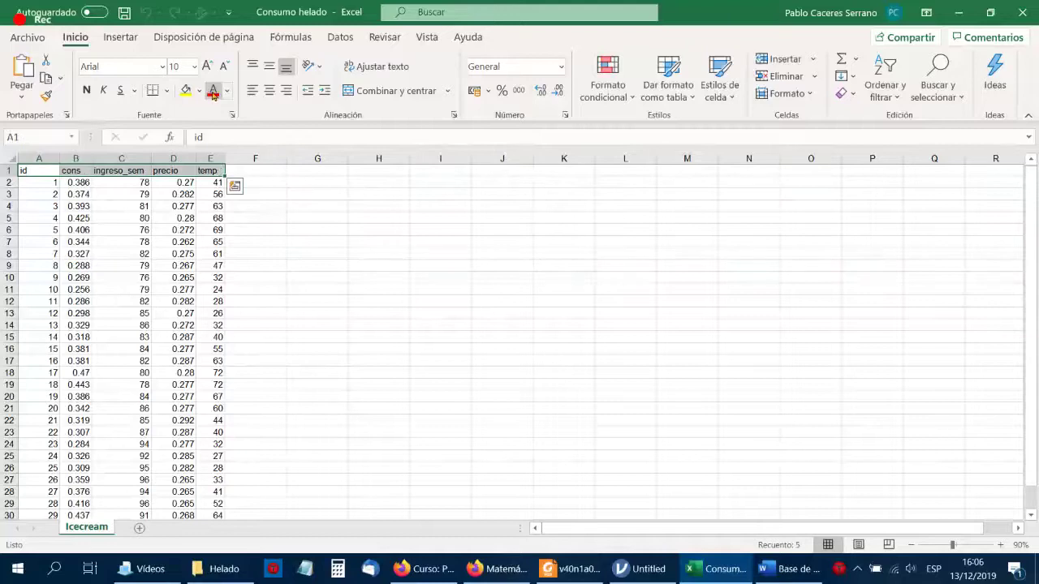
pyautogui.click(213, 91)
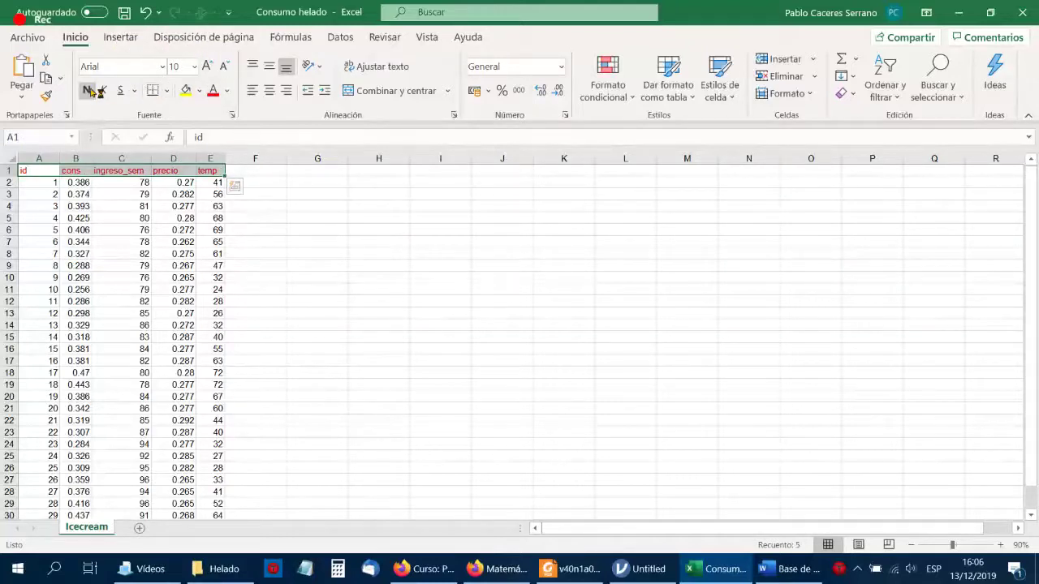
pyautogui.click(90, 91)
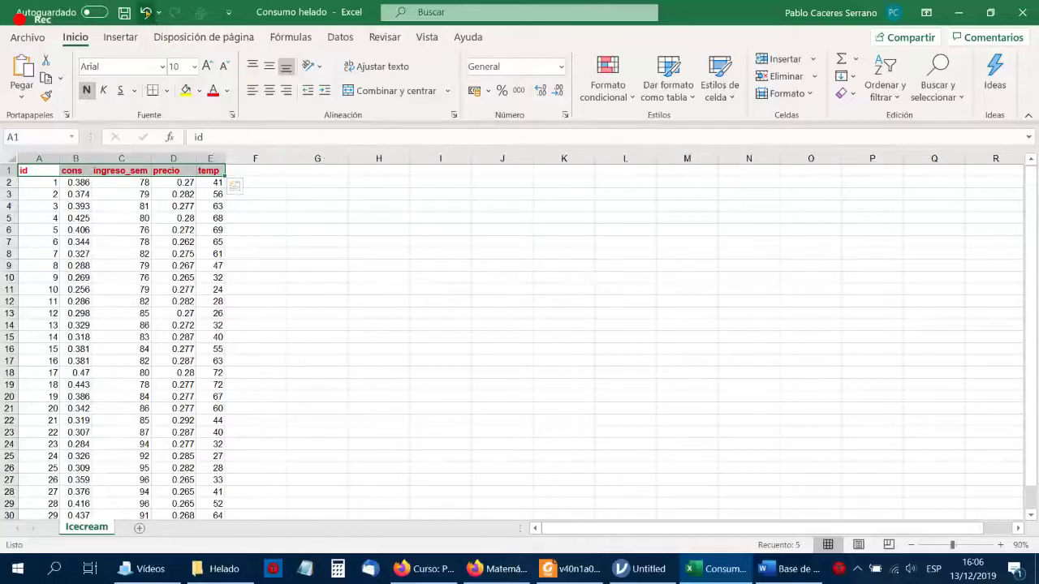
# Undo the bold and red font formatting applied to the header row.
pyautogui.click(147, 14)
pyautogui.click(147, 13)
pyautogui.click(260, 170)
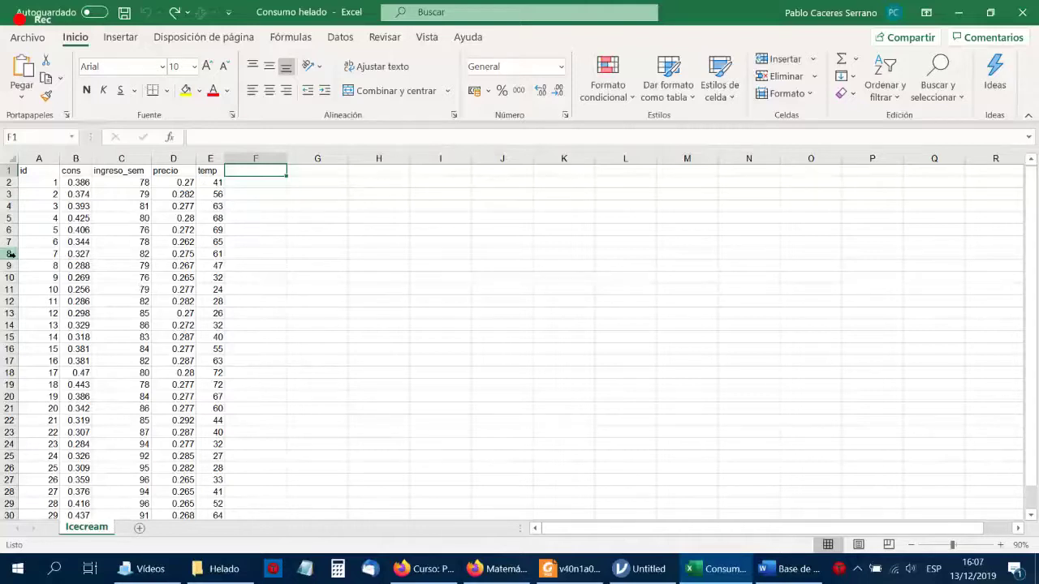
# Examine the observations in rows 2 and 3 and the variable names in the header row from id to temp.
pyautogui.click(271, 301)
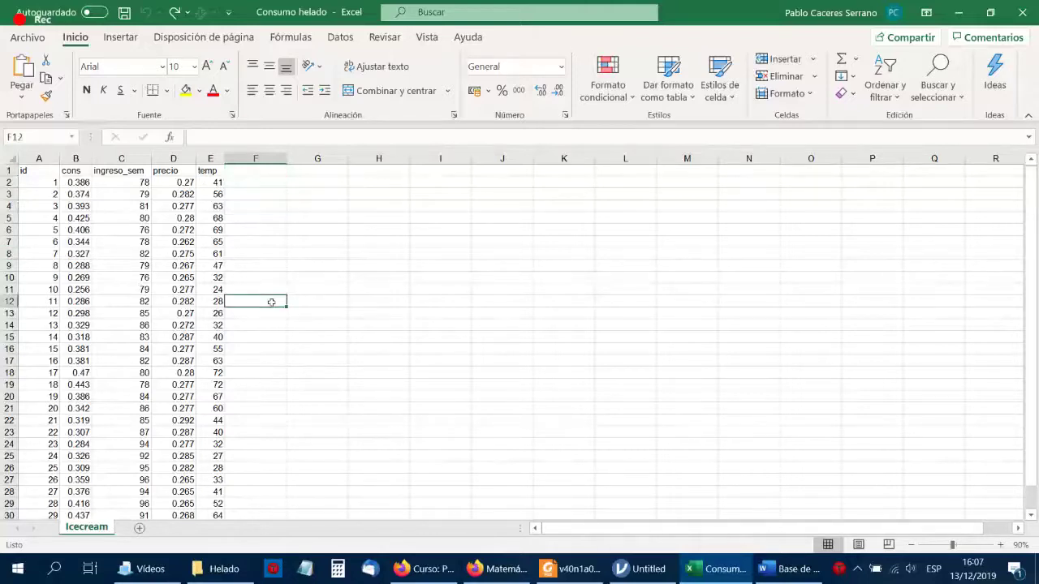
pyautogui.click(272, 269)
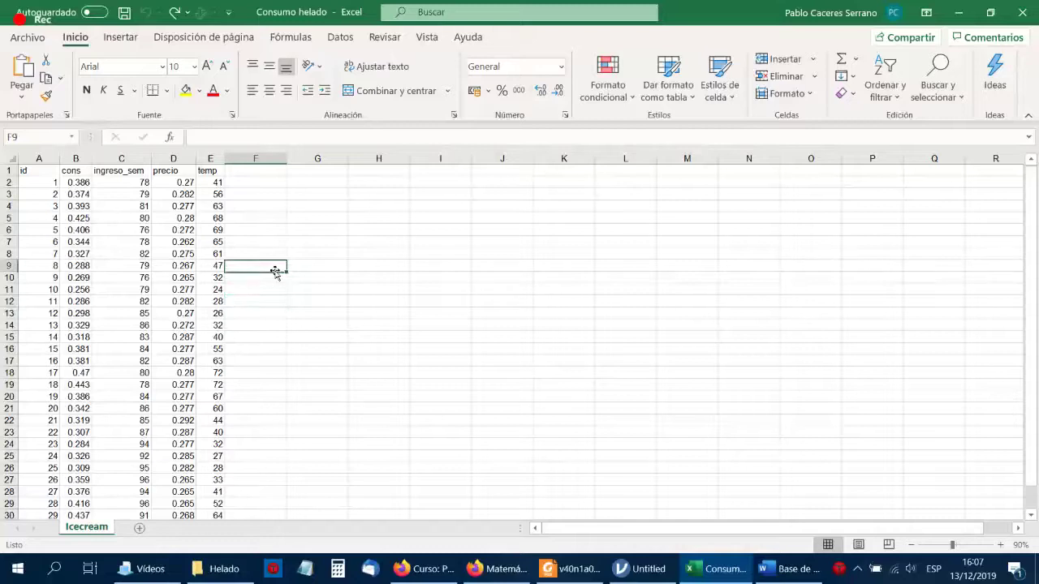
pyautogui.click(259, 171)
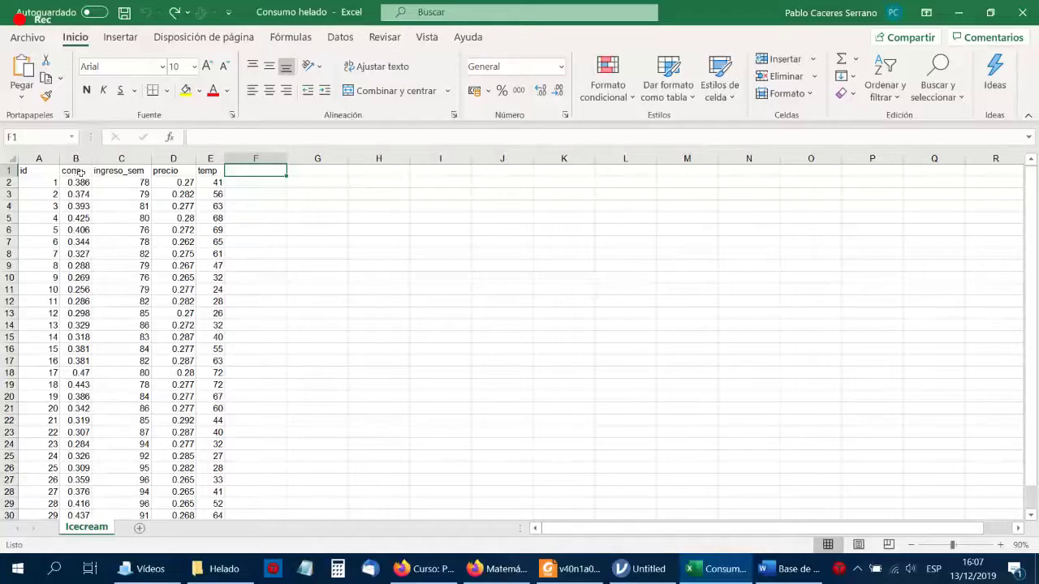
pyautogui.click(8, 182)
pyautogui.click(9, 195)
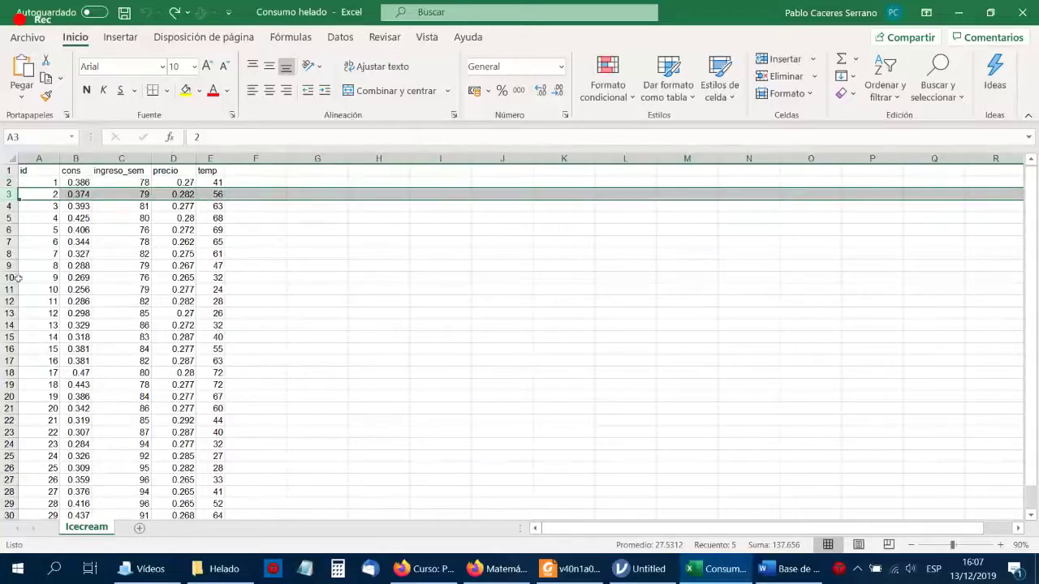
pyautogui.click(99, 206)
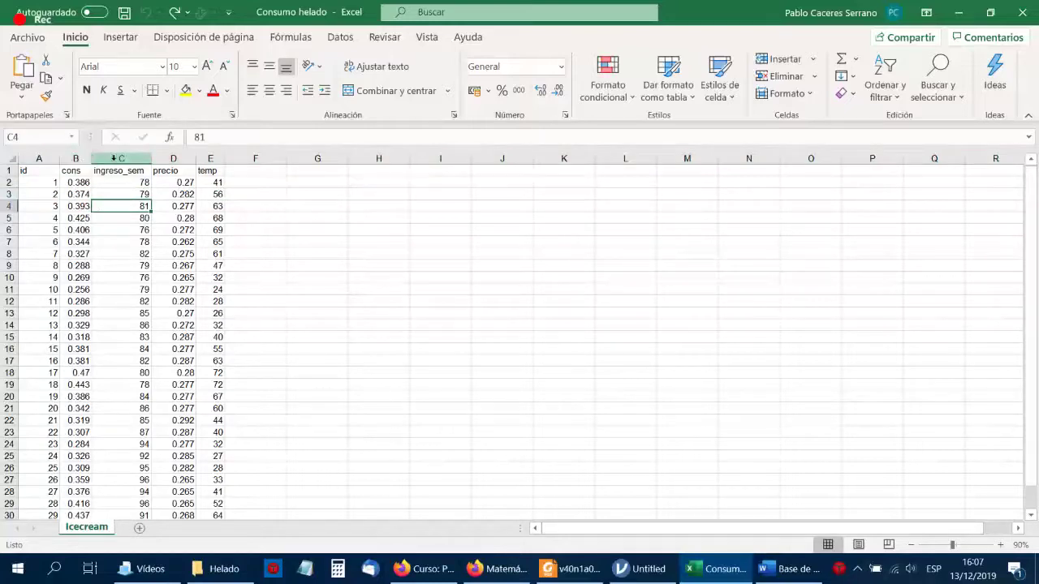
pyautogui.click(218, 167)
pyautogui.moveTo(218, 167); pyautogui.dragTo(40, 173)
pyautogui.click(34, 182)
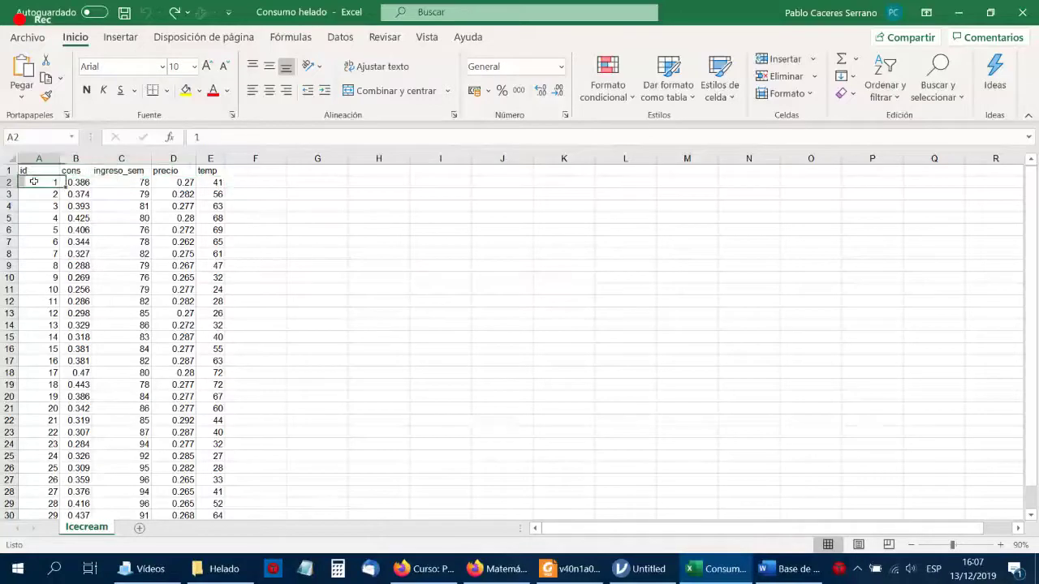
# Insert a blank column B between id and cons and make it narrower.
pyautogui.click(73, 159)
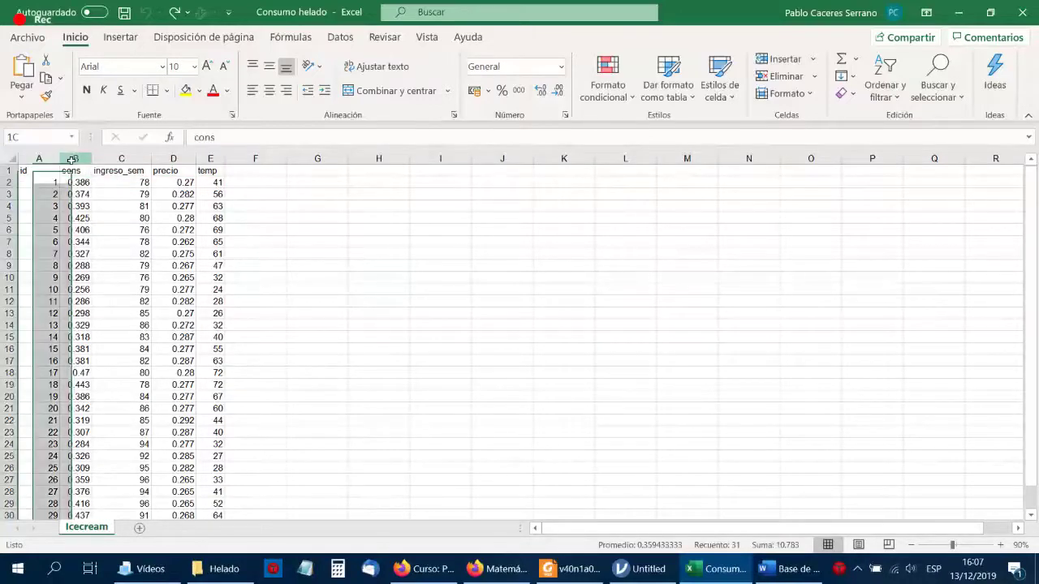
pyautogui.rightClick(72, 159)
pyautogui.click(116, 291)
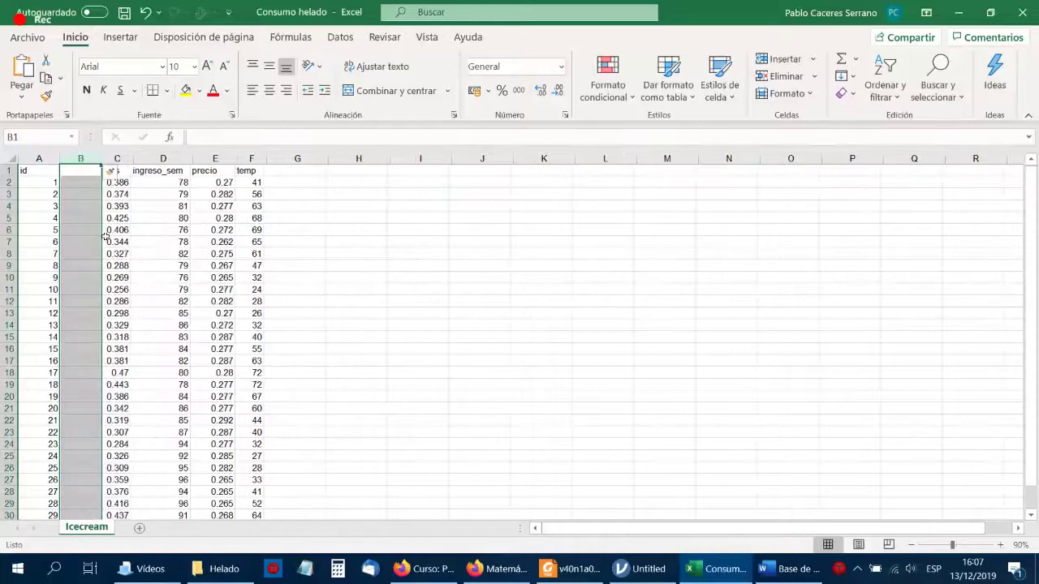
pyautogui.click(117, 206)
pyautogui.moveTo(102, 158); pyautogui.dragTo(81, 152)
# Enter a comma separator in each cell from B2 to B10 of the blank column.
pyautogui.click(75, 183)
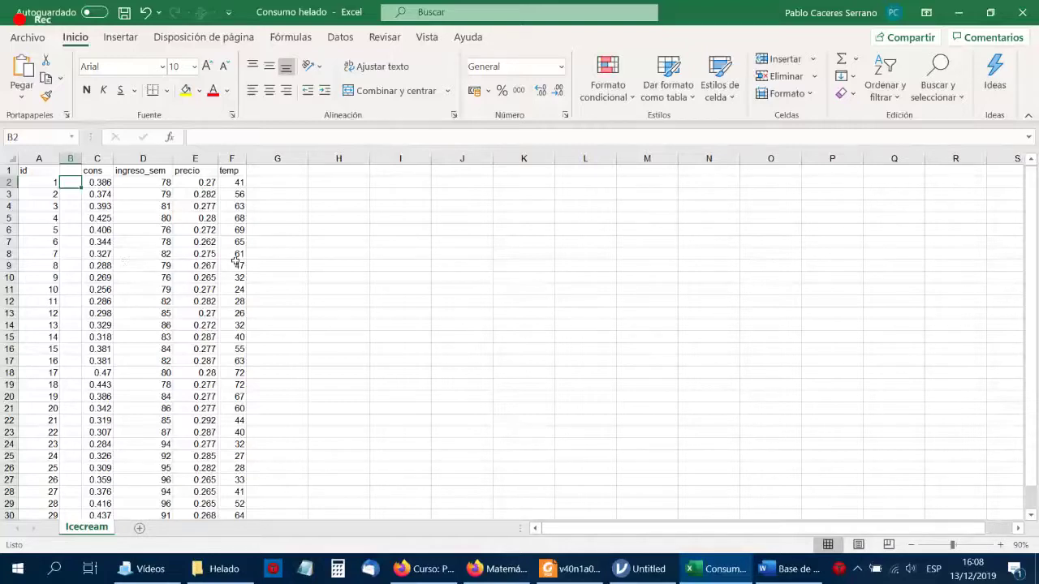
pyautogui.write(',')
pyautogui.press('Return')
pyautogui.write(',')
pyautogui.press('Return')
pyautogui.write(',')
pyautogui.press('Return')
pyautogui.write(',')
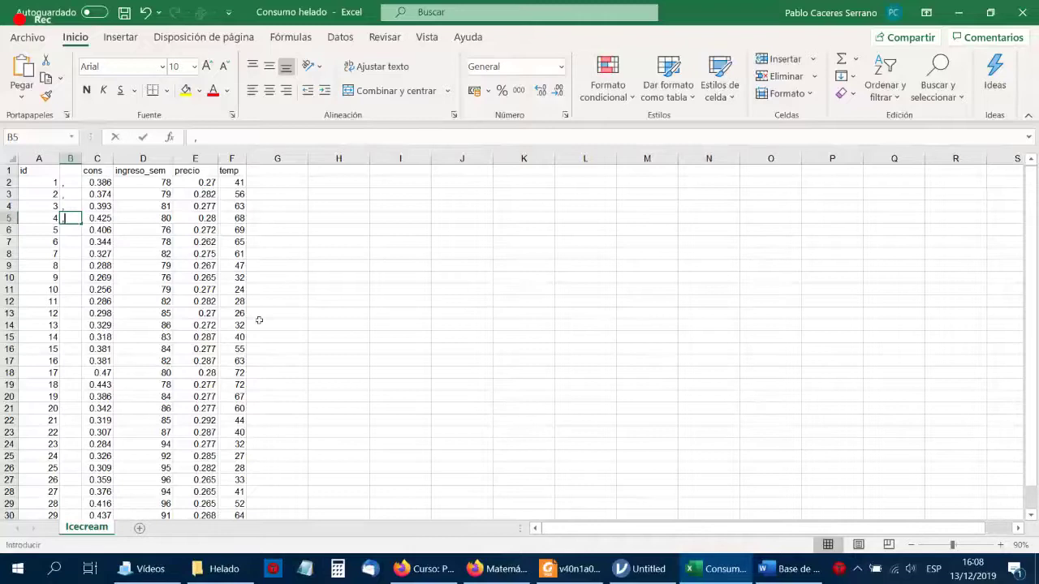
pyautogui.press('Return')
pyautogui.press(',')
pyautogui.press('Return')
pyautogui.press(',')
pyautogui.press('Return')
pyautogui.press(',')
pyautogui.press('Return')
pyautogui.press(',')
pyautogui.press('Return')
pyautogui.press(',')
pyautogui.press('Return')
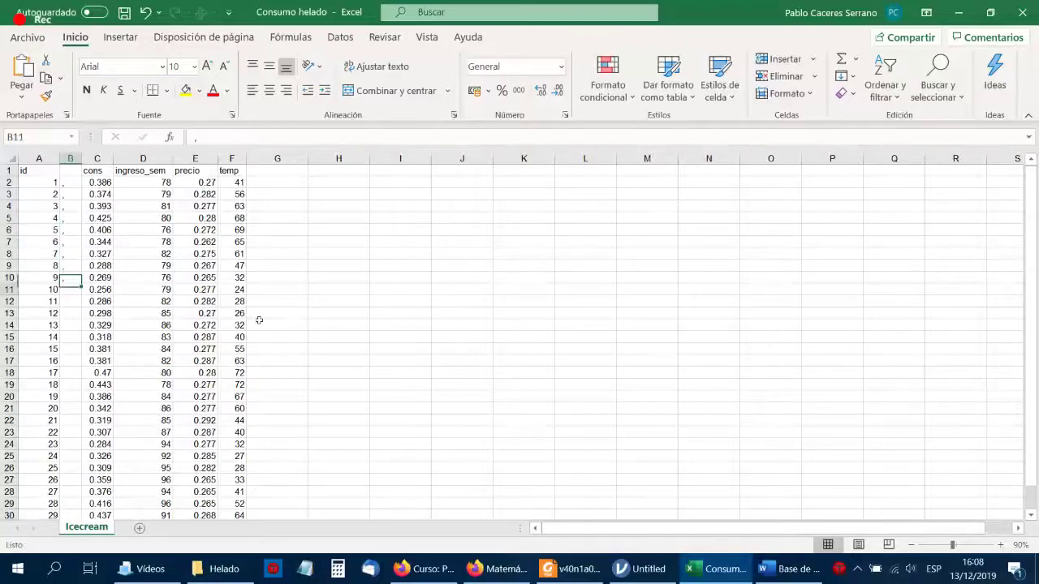
pyautogui.press('Escape')
# Clear the commas from cells B2 to B10.
pyautogui.press('Up')
pyautogui.press('Up')
pyautogui.press('Up')
pyautogui.press('Up')
pyautogui.press('Up')
pyautogui.press('Up')
pyautogui.press('Up')
pyautogui.press('Up')
pyautogui.press('Up')
pyautogui.press('Up')
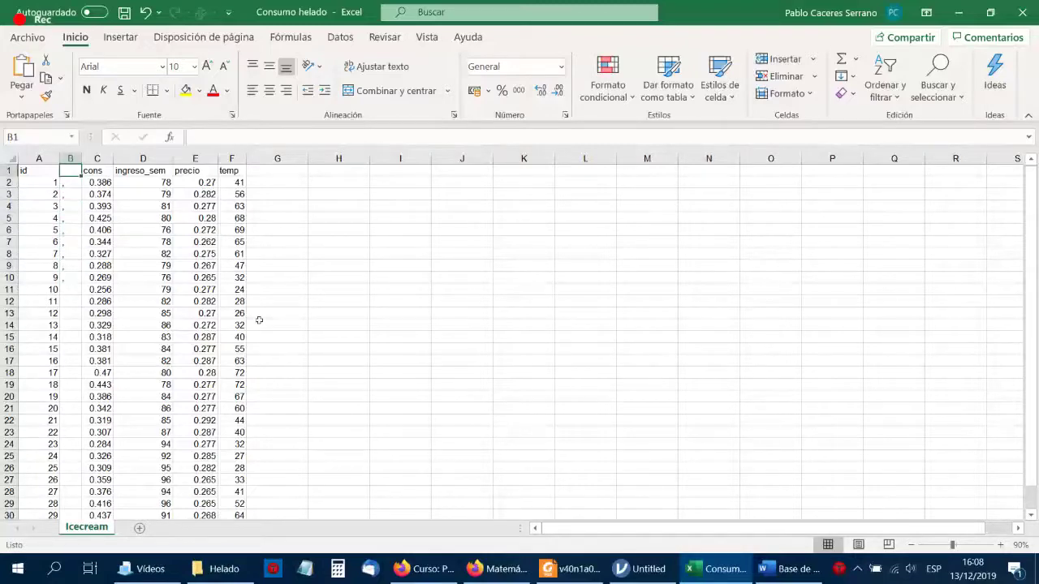
pyautogui.press('Down')
pyautogui.press('Delete')
pyautogui.press('Down')
pyautogui.press('Delete')
pyautogui.press('Down')
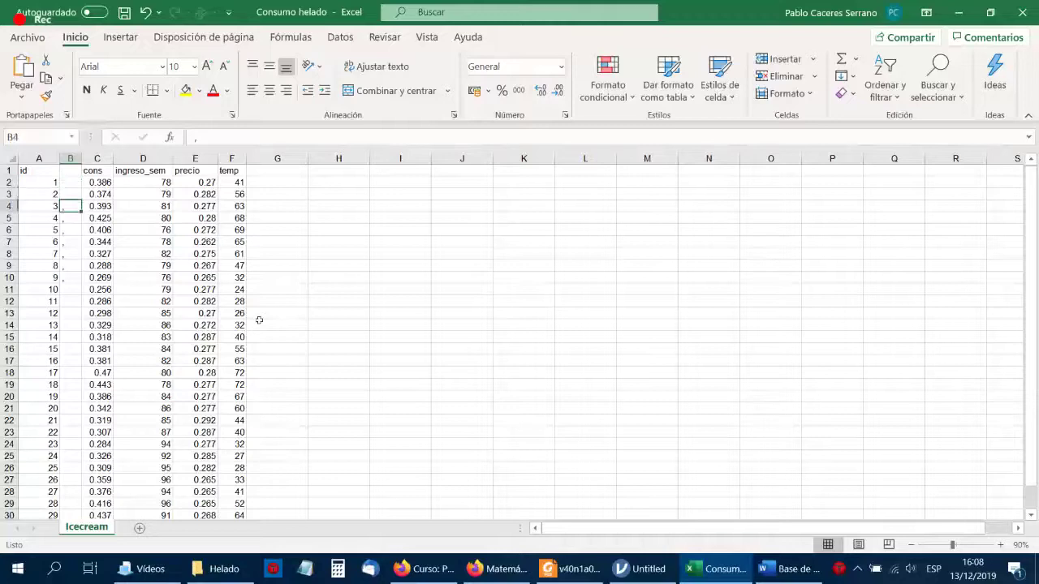
pyautogui.press('Delete')
pyautogui.press('Down')
pyautogui.press('Delete')
pyautogui.press('Down')
pyautogui.press('Delete')
pyautogui.press('Down')
pyautogui.press('Delete')
pyautogui.press('Down')
pyautogui.press('Delete')
pyautogui.press('Down')
pyautogui.press('Delete')
pyautogui.press('Down')
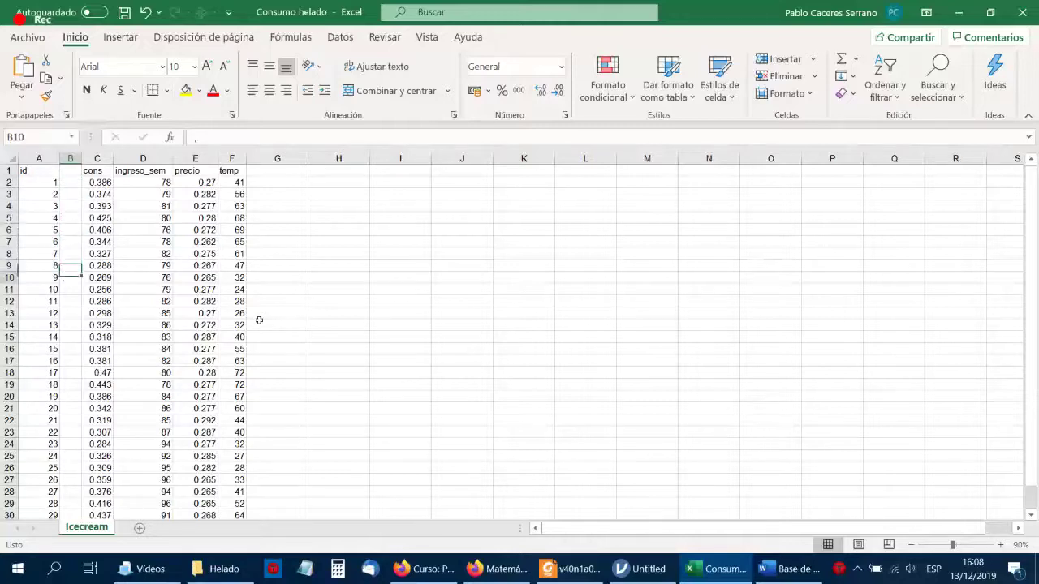
pyautogui.press('Delete')
pyautogui.press('Up')
pyautogui.press('Up')
pyautogui.press('Up')
pyautogui.press('Up')
pyautogui.press('Up')
pyautogui.press('Up')
pyautogui.press('Up')
pyautogui.press('Up')
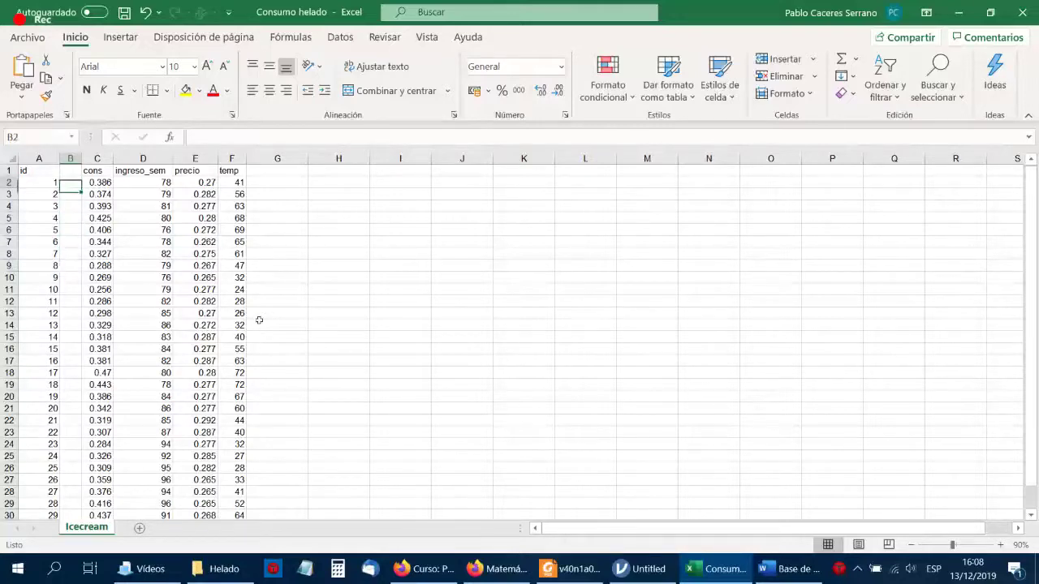
pyautogui.press('Down')
pyautogui.press('Down')
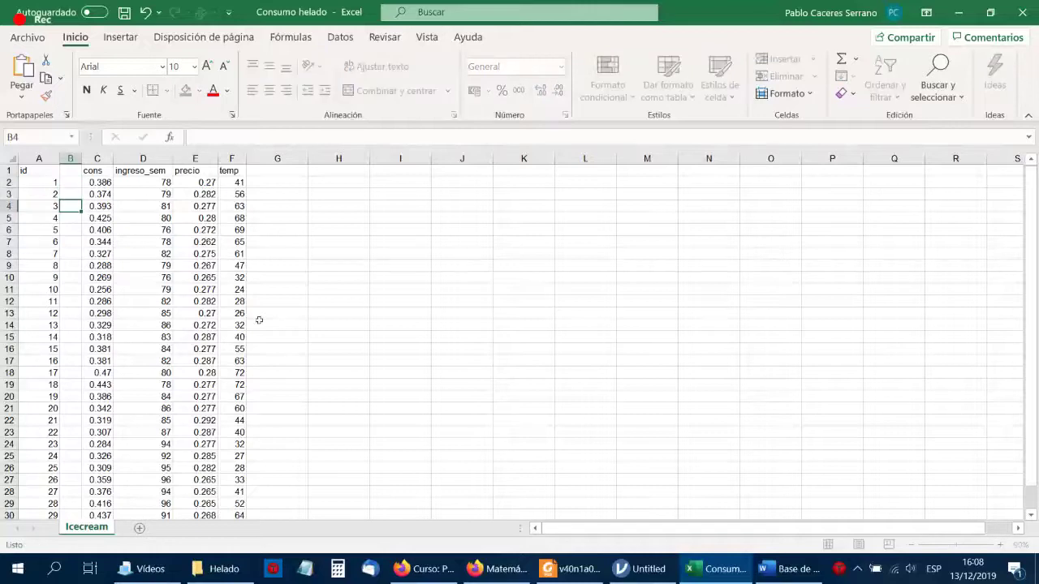
pyautogui.press('Up')
pyautogui.press('Up')
pyautogui.press('Down')
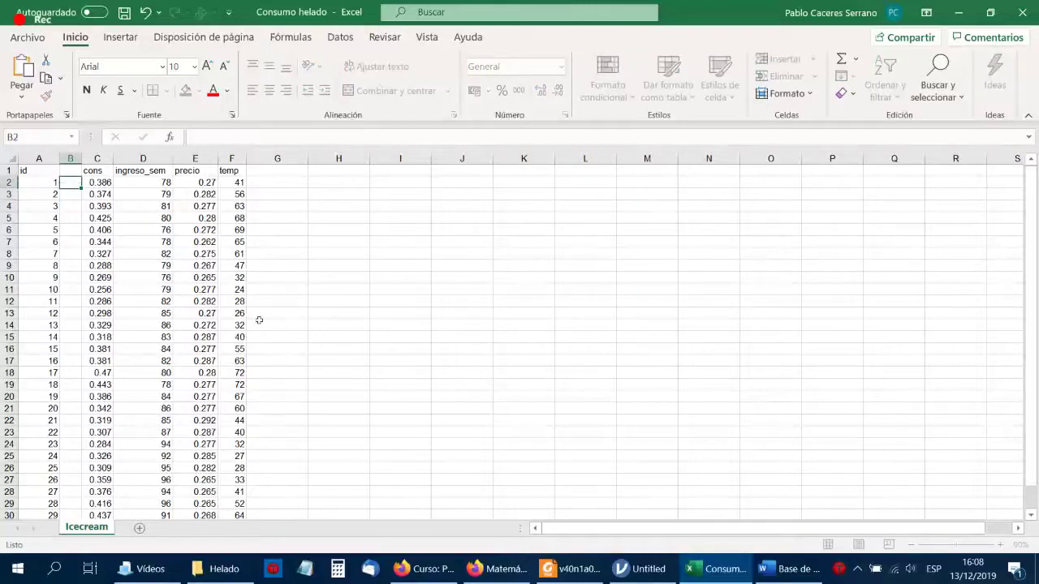
pyautogui.press('Down')
pyautogui.press('Down')
pyautogui.press('Down')
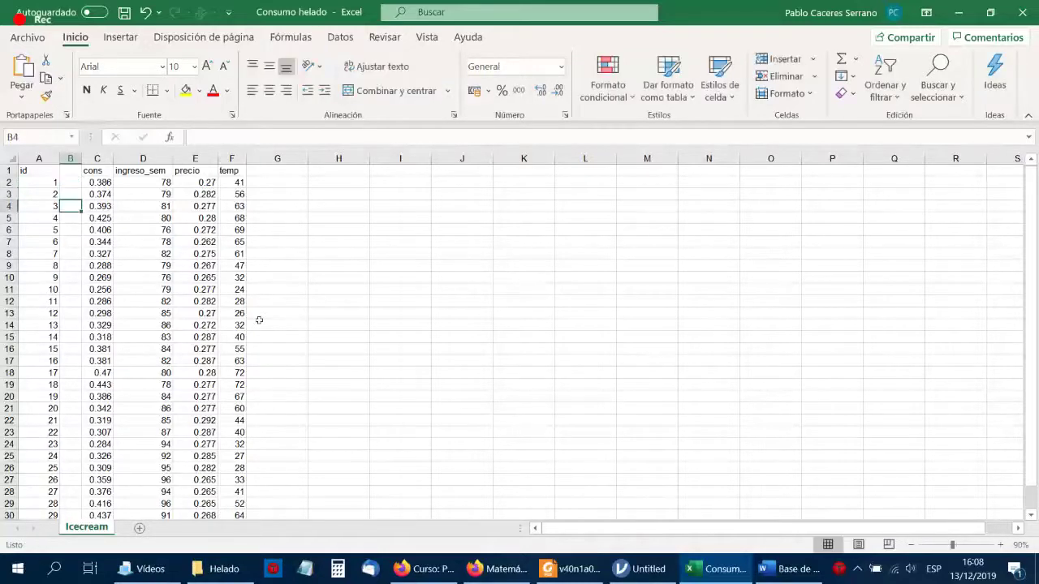
# Enter a semicolon separator in each cell from B2 to B6 of the blank column.
pyautogui.press('Up')
pyautogui.press('Up')
pyautogui.press('Up')
pyautogui.press('Up')
pyautogui.write(';')
pyautogui.press('Return')
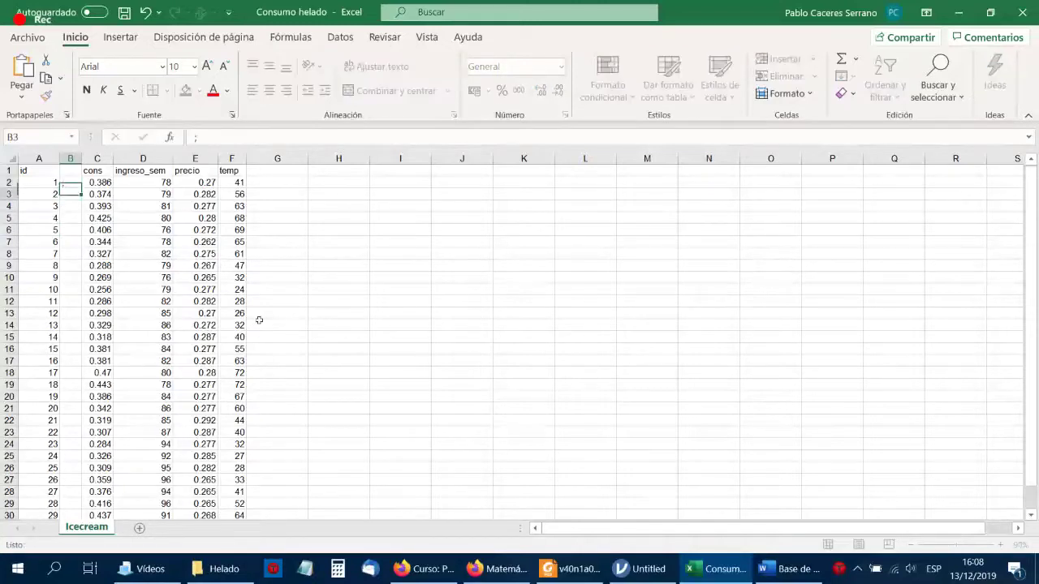
pyautogui.write(';')
pyautogui.press('Return')
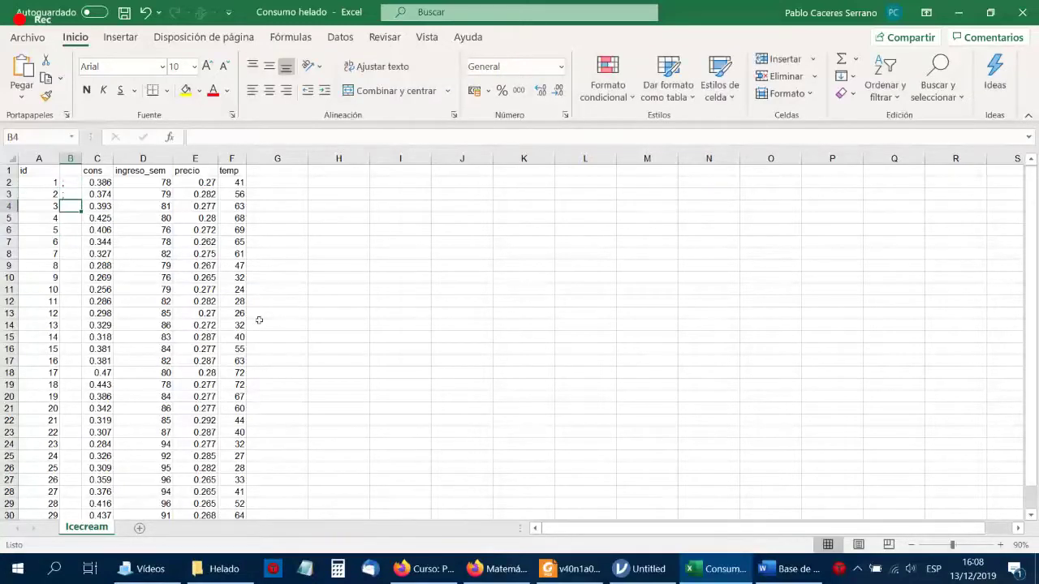
pyautogui.write(';')
pyautogui.press('Return')
pyautogui.write(';')
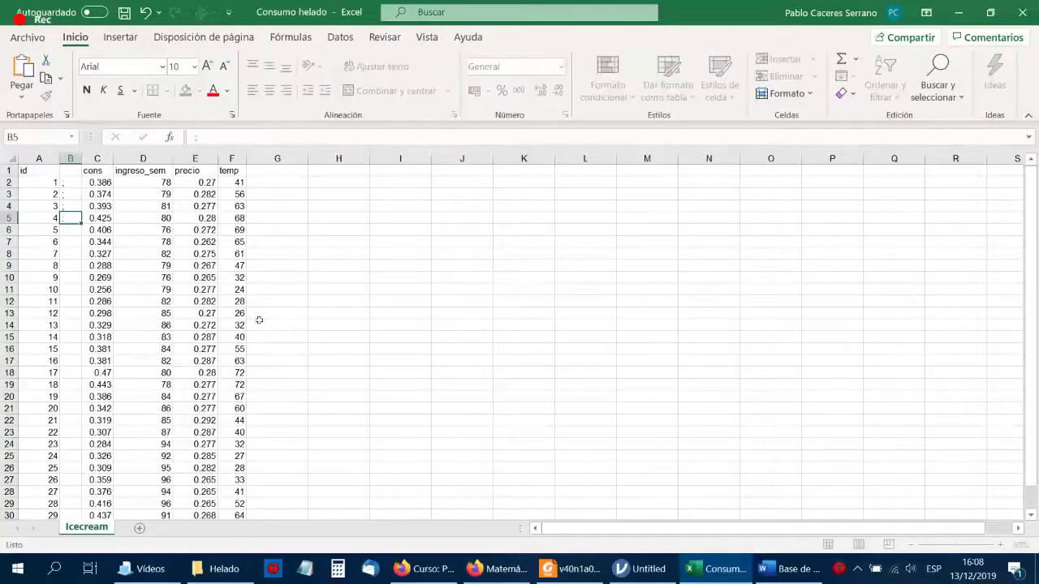
pyautogui.press('Return')
pyautogui.write(';')
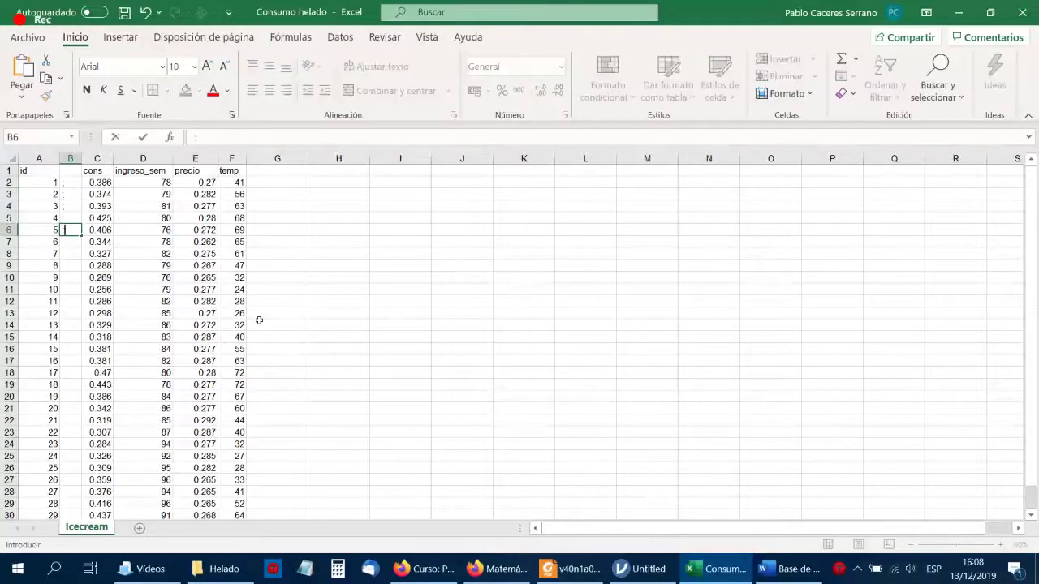
# Clear the semicolons from cells B2 to B6.
pyautogui.press('Up')
pyautogui.press('Up')
pyautogui.press('Up')
pyautogui.press('Up')
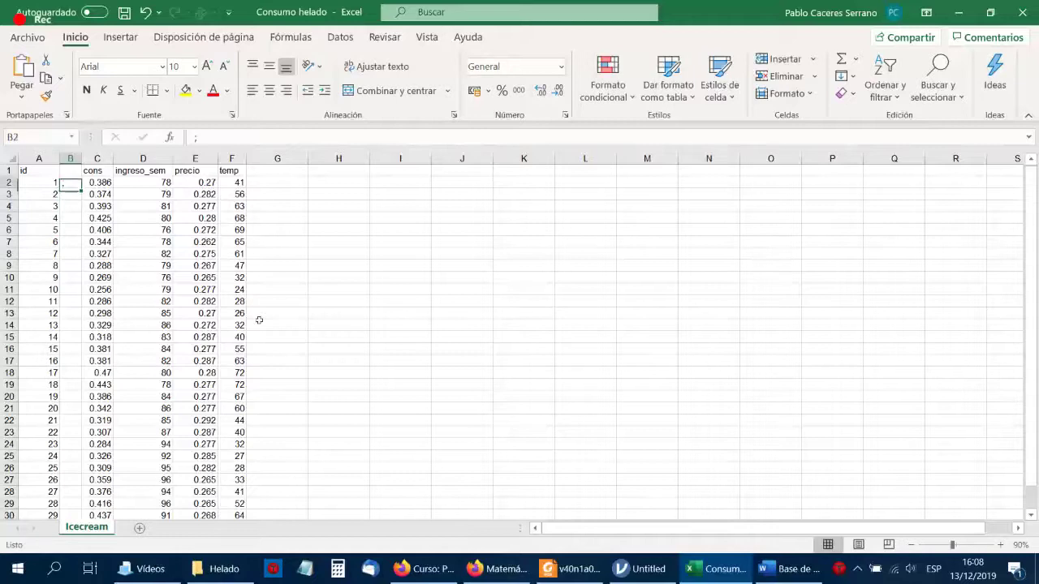
pyautogui.press('Up')
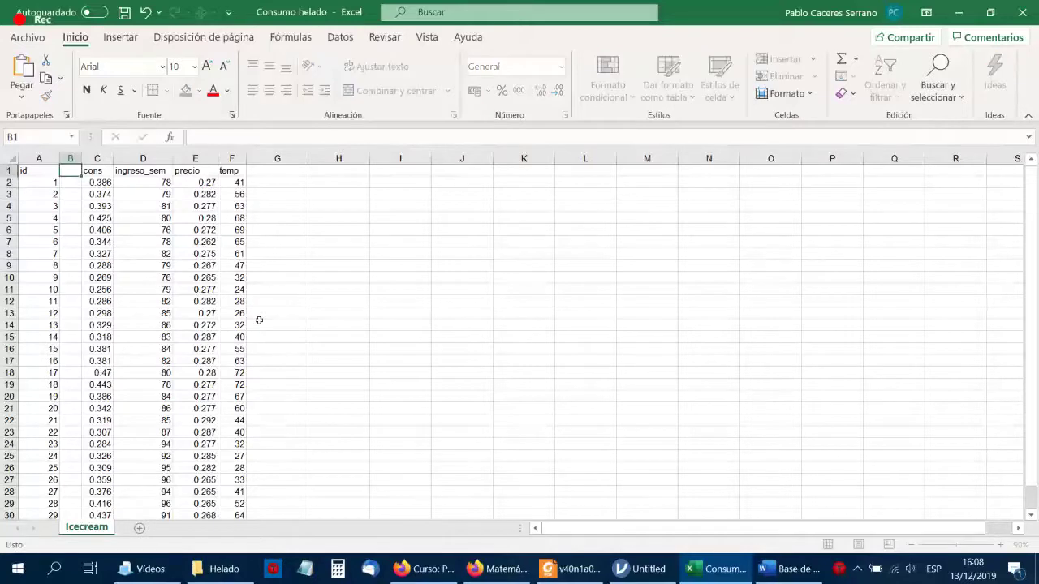
# Delete the blank column B between id and cons.
pyautogui.click(70, 158)
pyautogui.rightClick(75, 160)
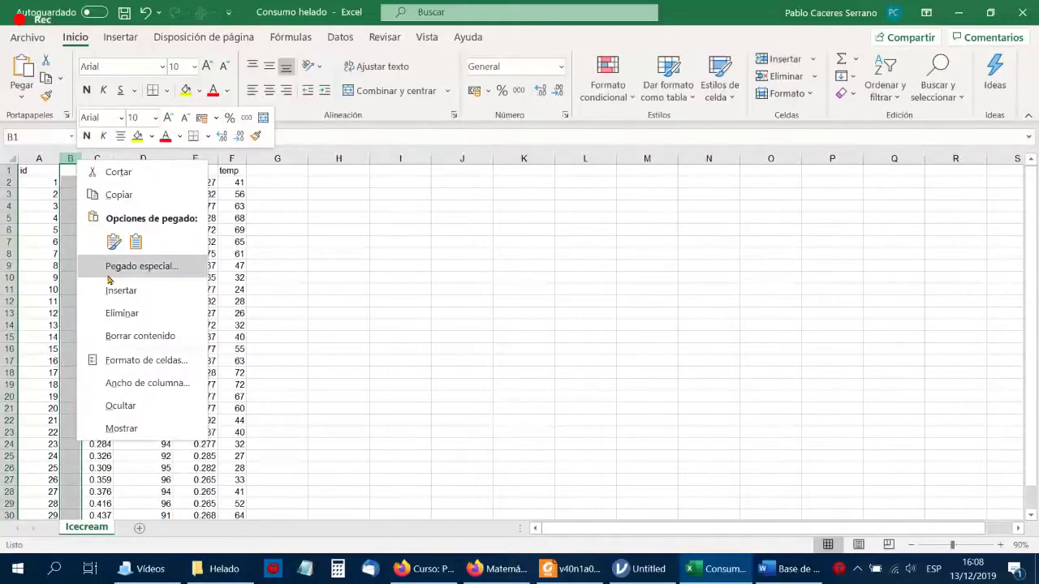
pyautogui.click(114, 312)
pyautogui.click(303, 253)
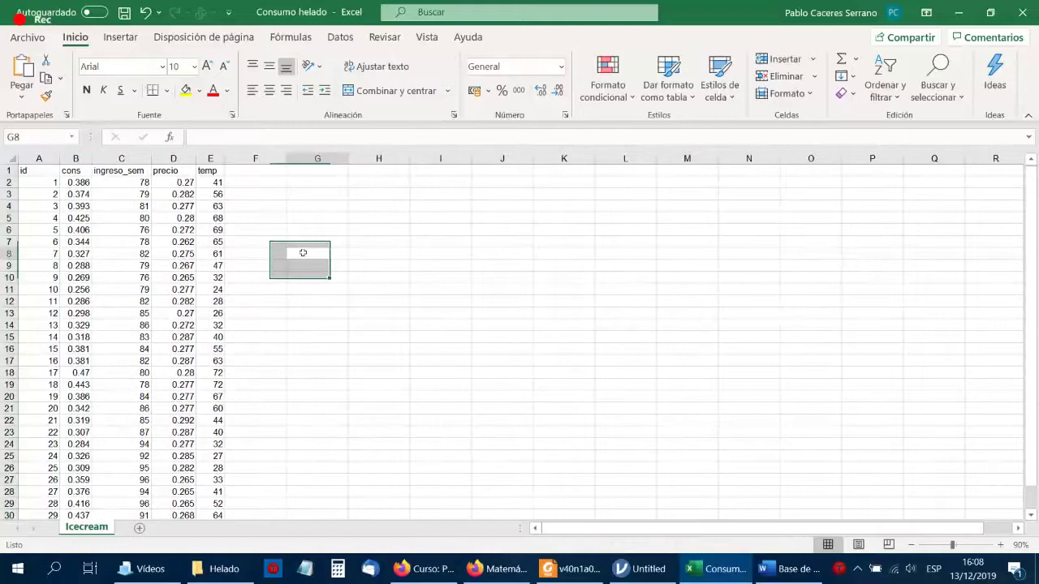
# Examine the clean data block from the id column to the temp column.
pyautogui.click(240, 167)
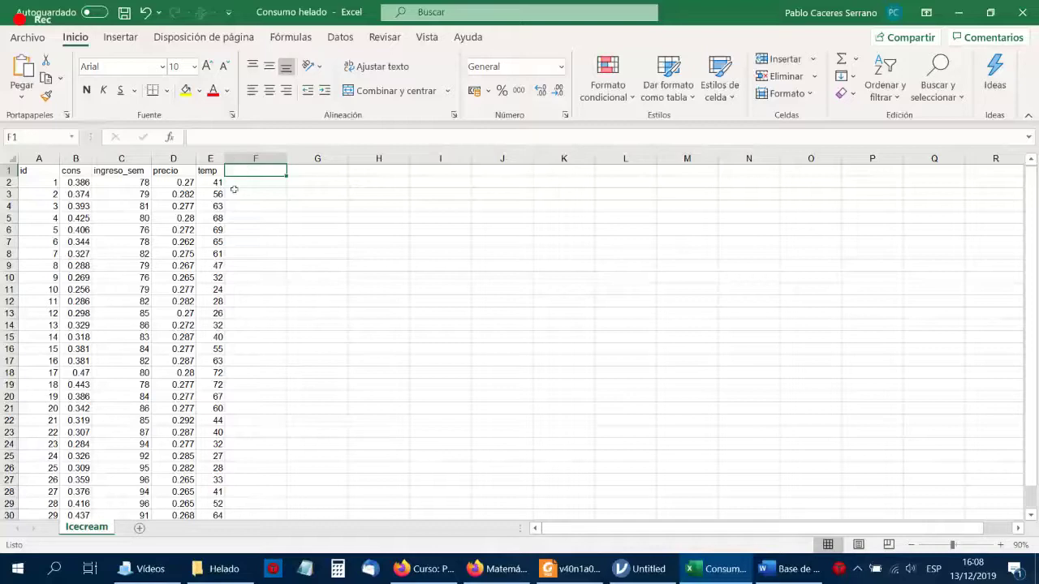
pyautogui.moveTo(24, 171); pyautogui.dragTo(209, 224)
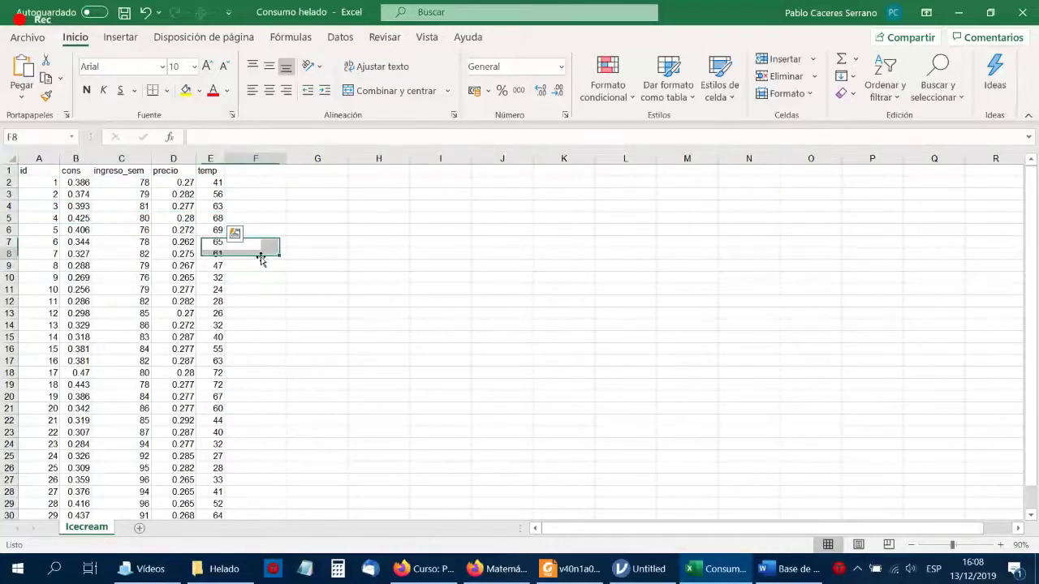
pyautogui.click(260, 258)
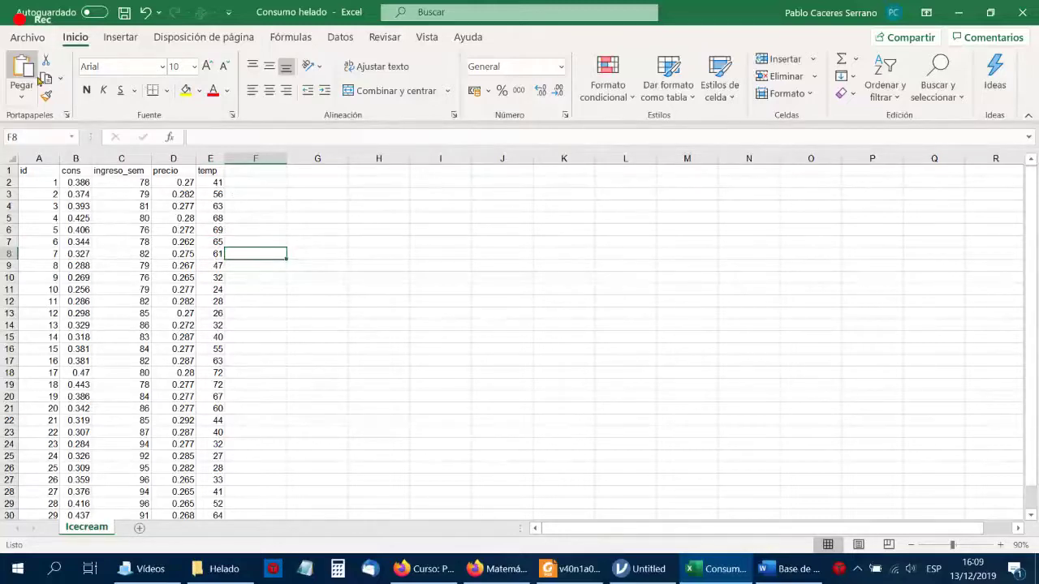
# Start saving a copy of the workbook in the Helado folder and name the file Helado.
pyautogui.click(33, 38)
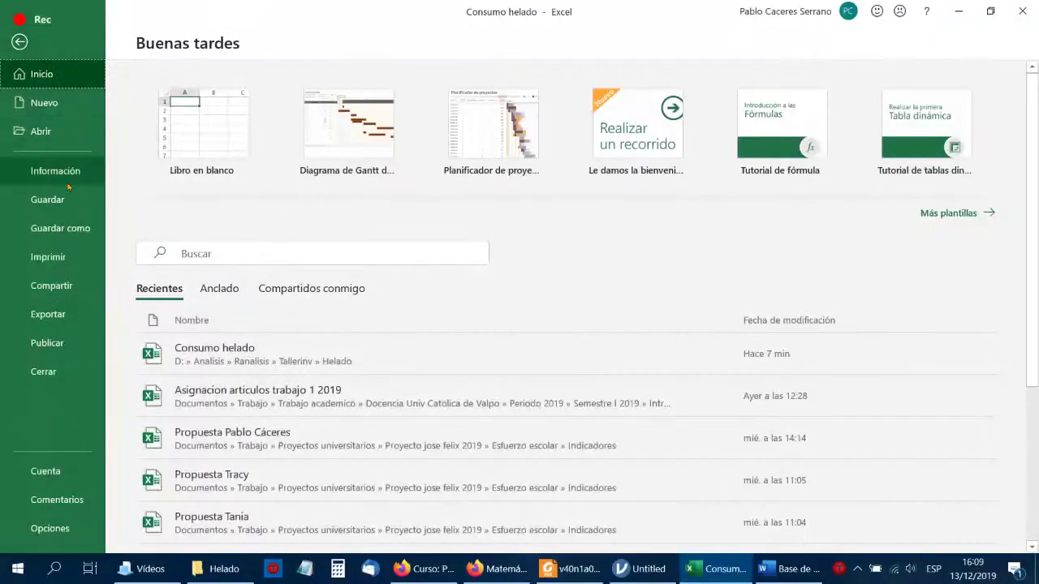
pyautogui.click(71, 230)
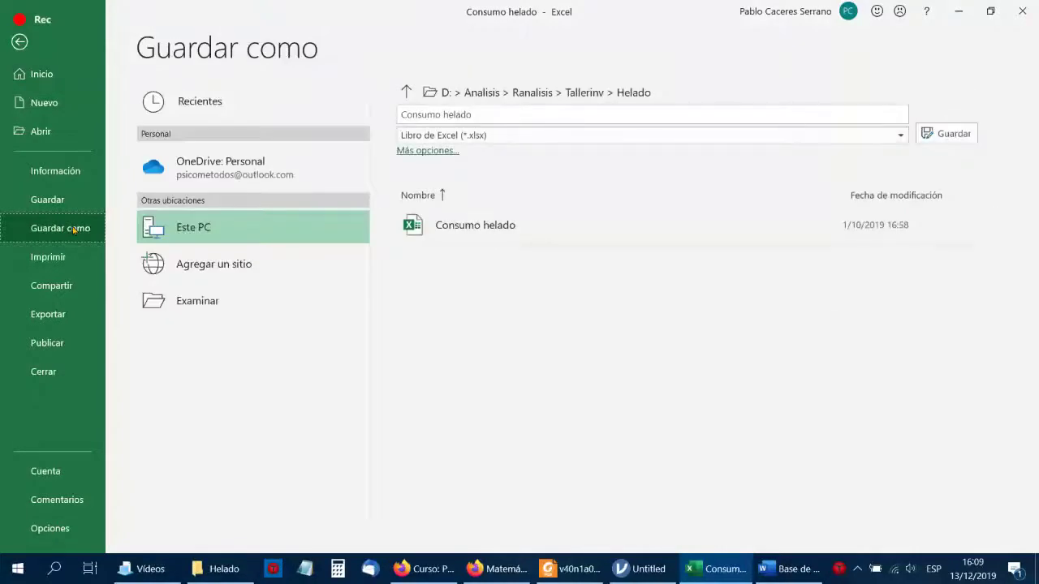
pyautogui.click(203, 234)
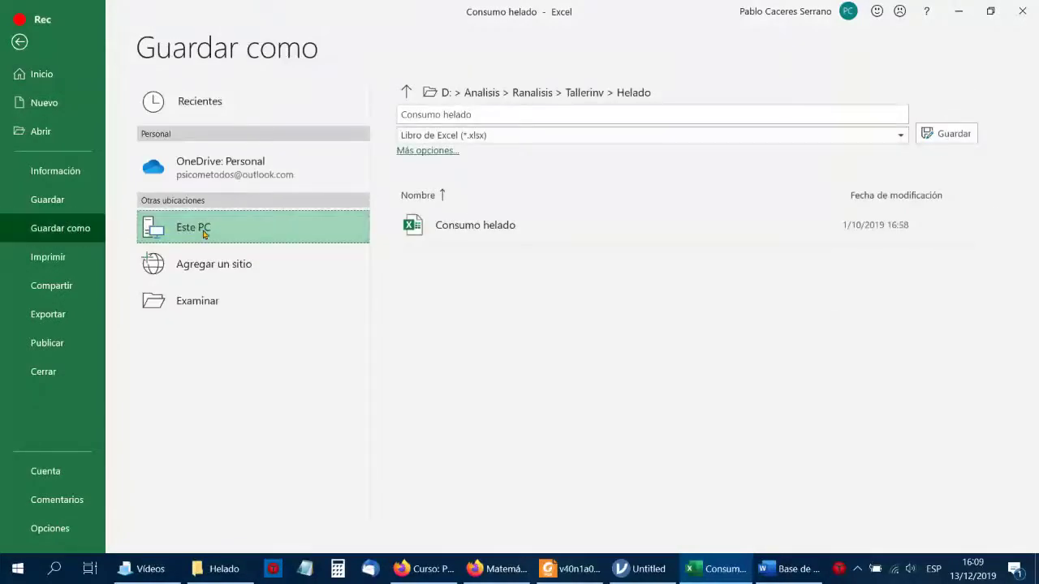
pyautogui.click(418, 153)
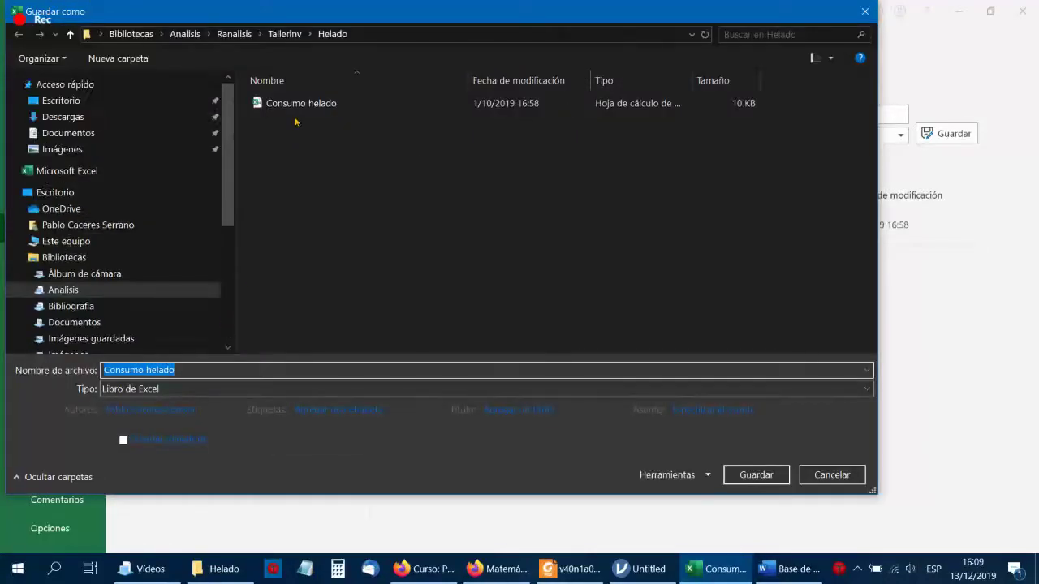
pyautogui.click(186, 369)
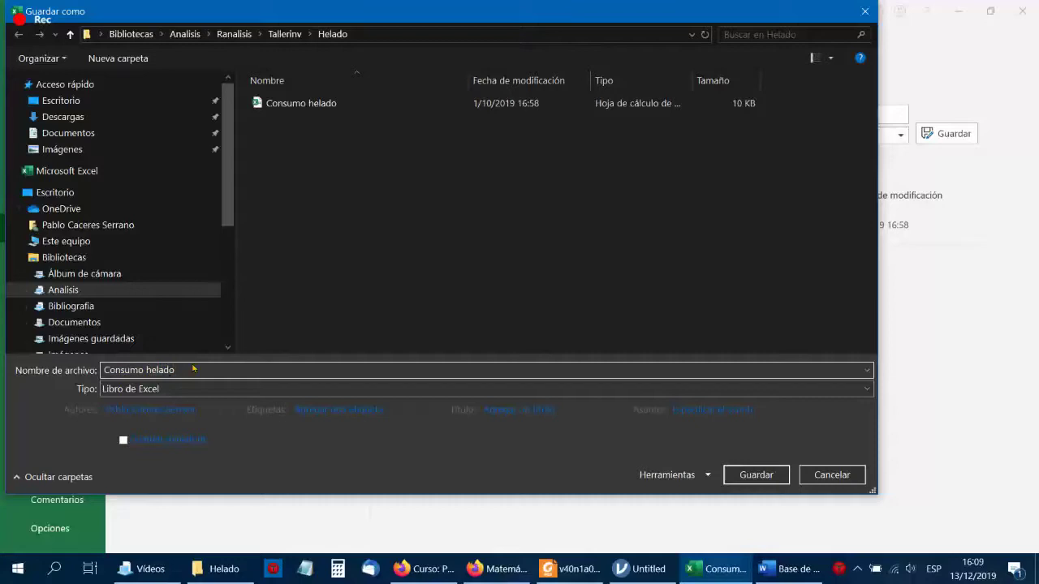
pyautogui.doubleClick(121, 370)
pyautogui.press('BackSpace')
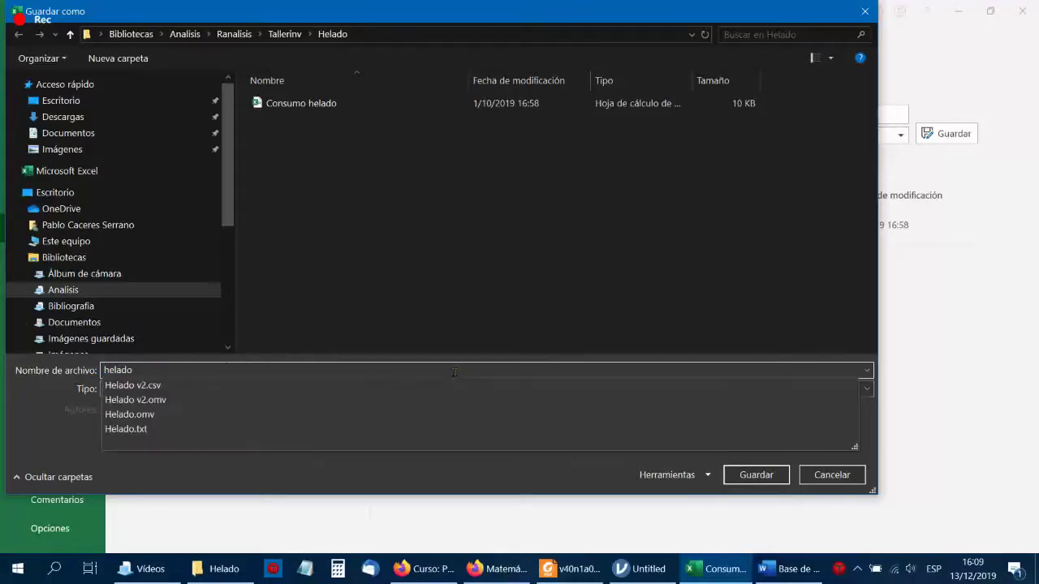
pyautogui.click(303, 370)
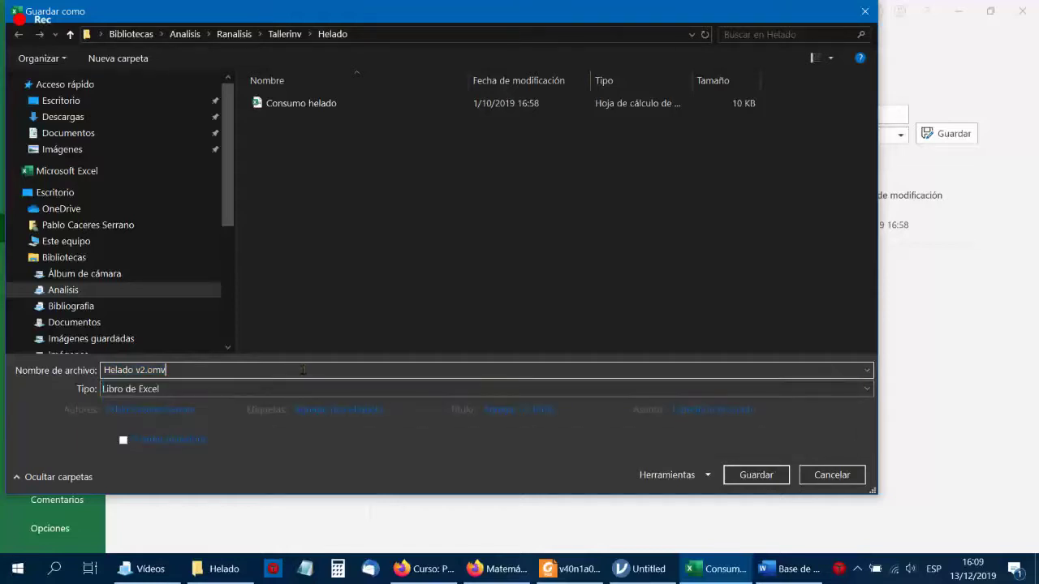
pyautogui.doubleClick(204, 370)
pyautogui.press('BackSpace')
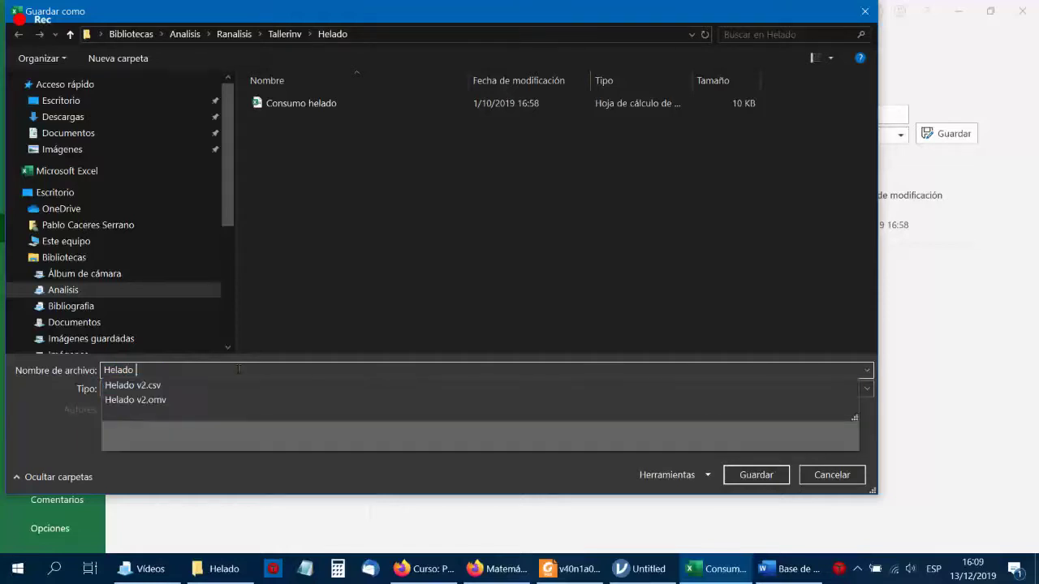
pyautogui.press('BackSpace')
pyautogui.press('Escape')
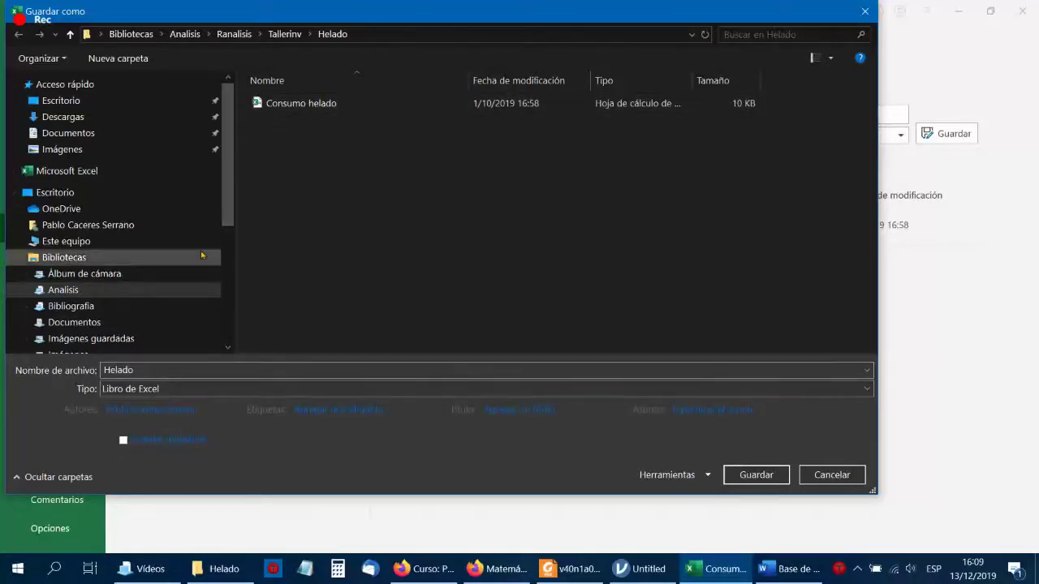
pyautogui.doubleClick(150, 369)
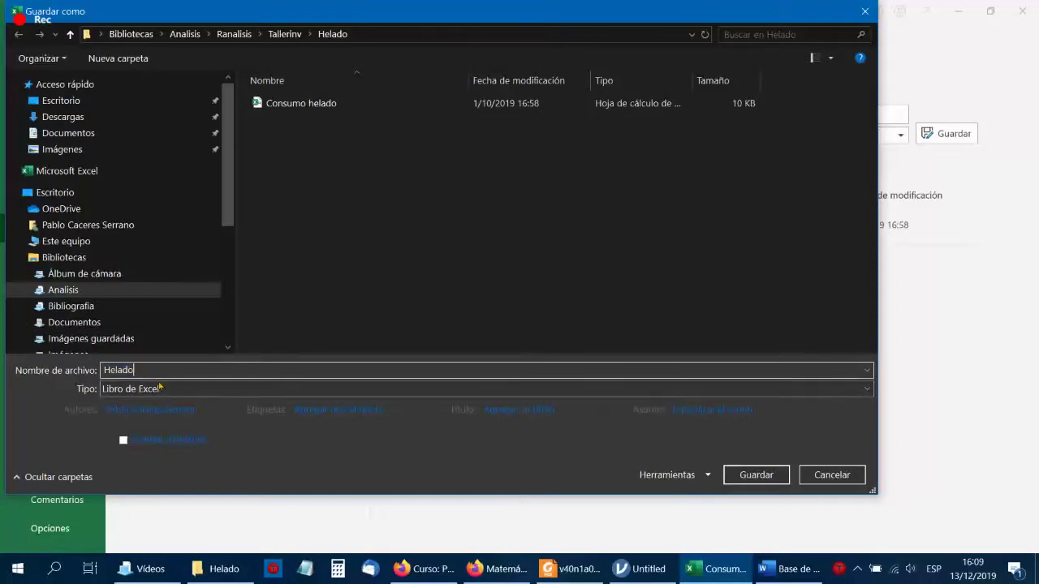
# Set the file type to tab-delimited text and save the copy, replacing the existing Helado.txt.
pyautogui.click(164, 390)
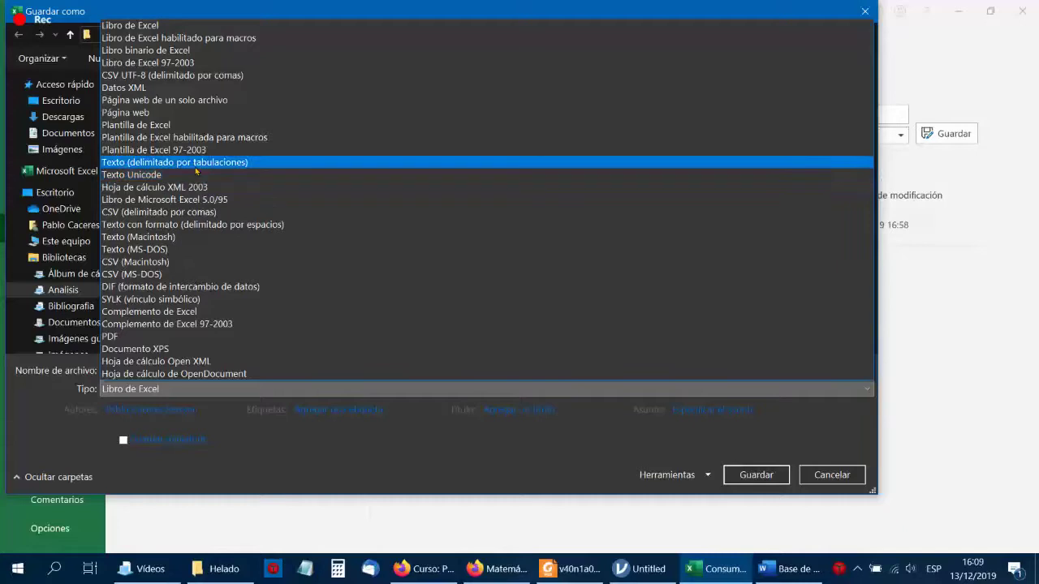
pyautogui.click(195, 167)
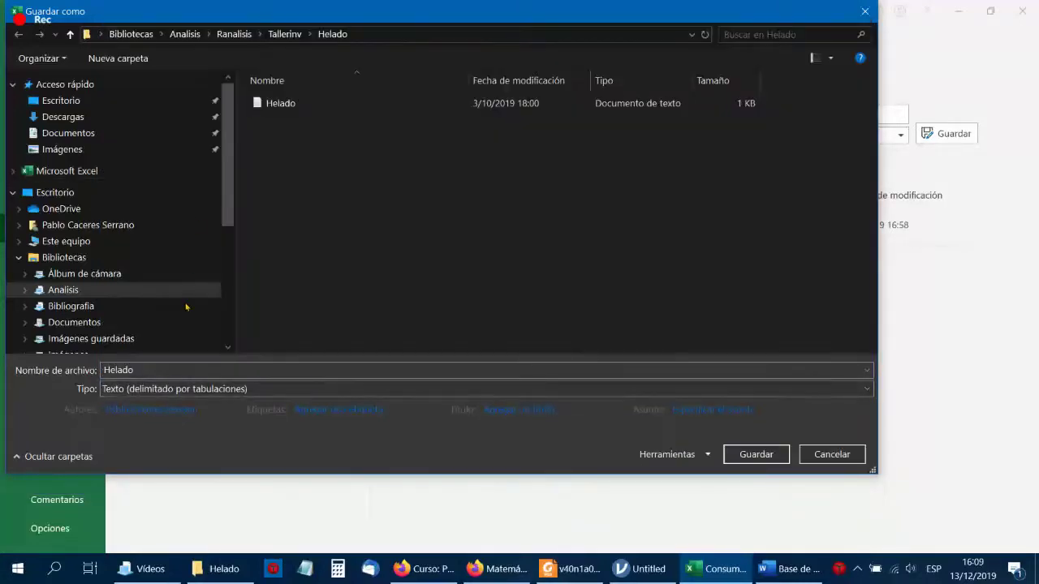
pyautogui.click(757, 454)
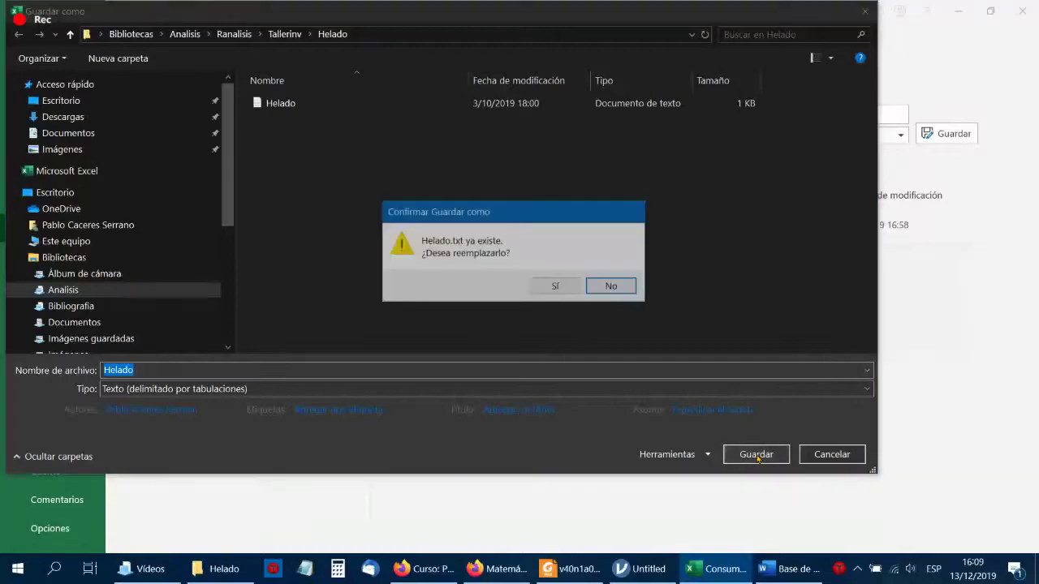
pyautogui.click(556, 286)
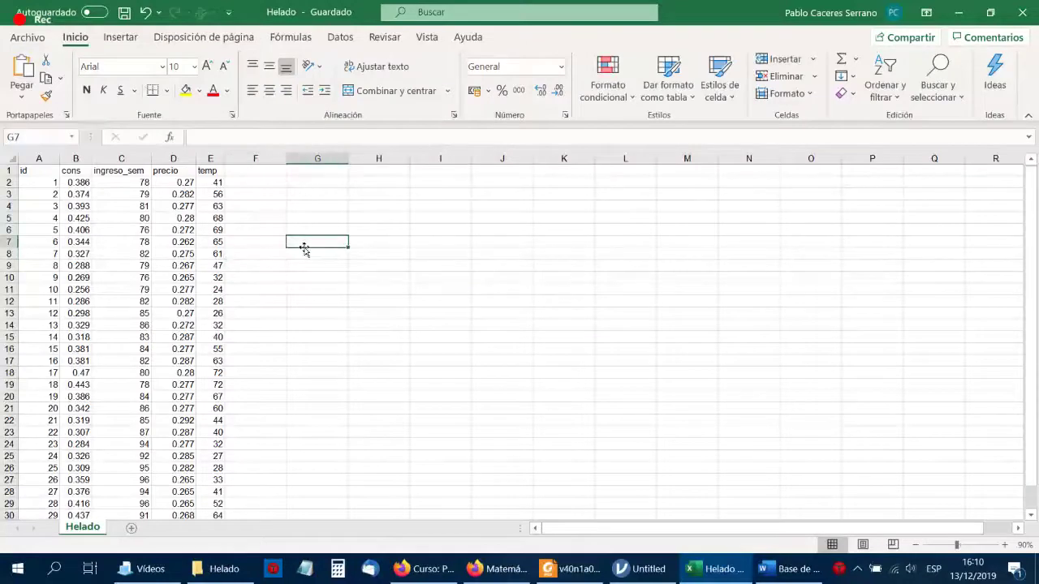
# Close the Helado text file and exit Excel.
pyautogui.click(31, 38)
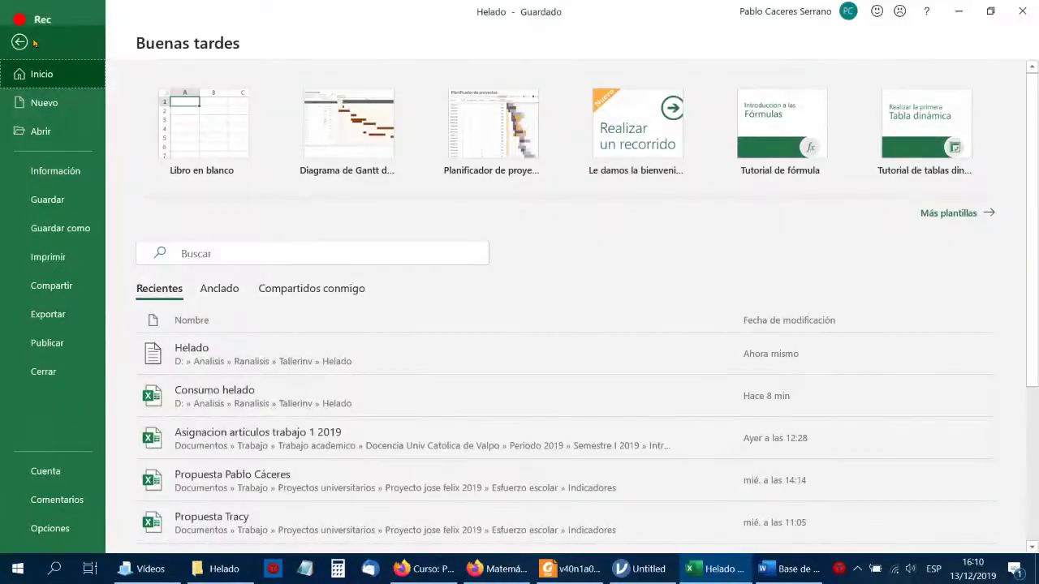
pyautogui.click(29, 43)
pyautogui.click(27, 40)
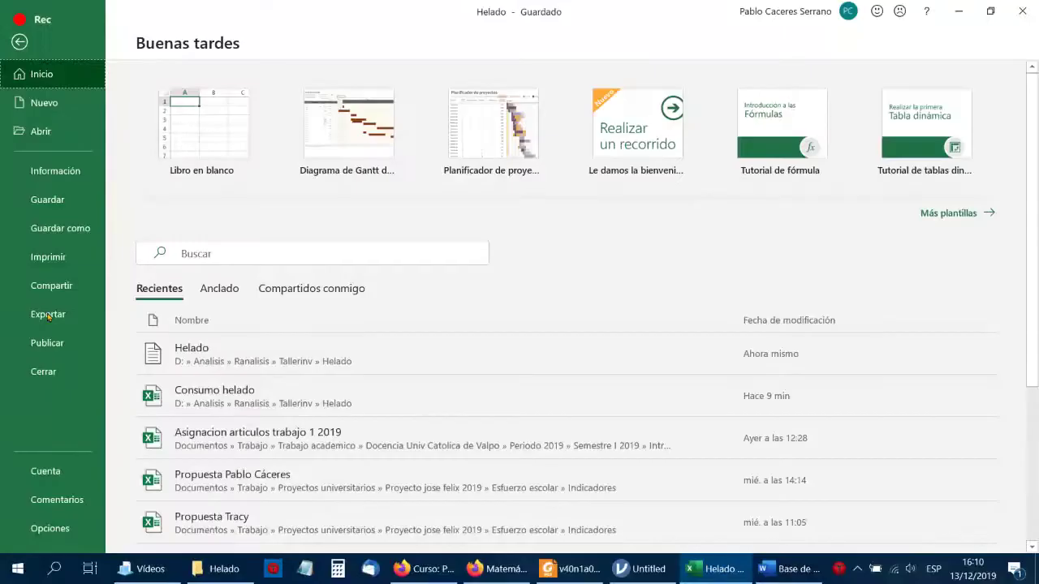
pyautogui.click(44, 371)
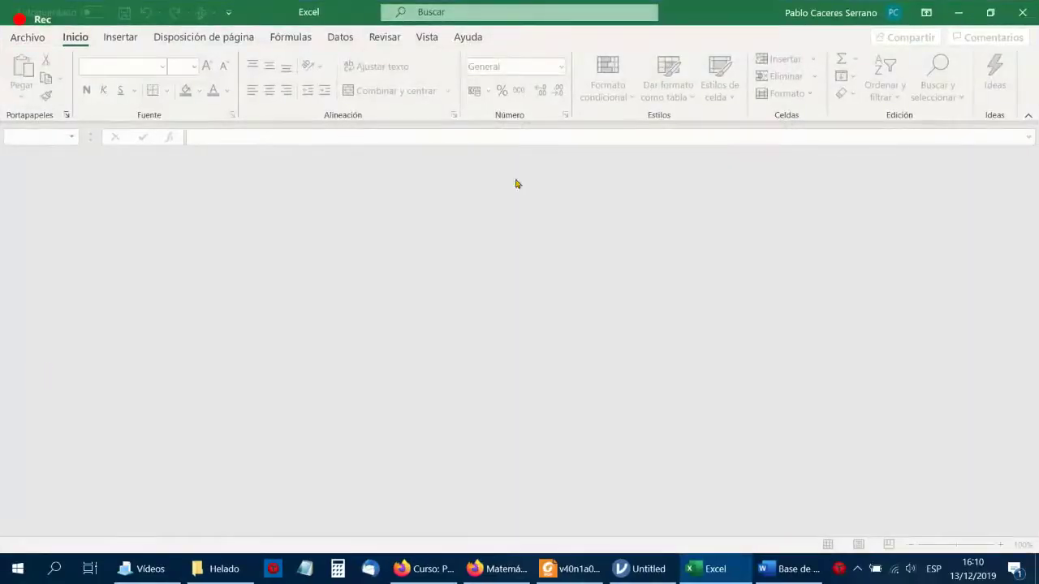
pyautogui.click(1020, 13)
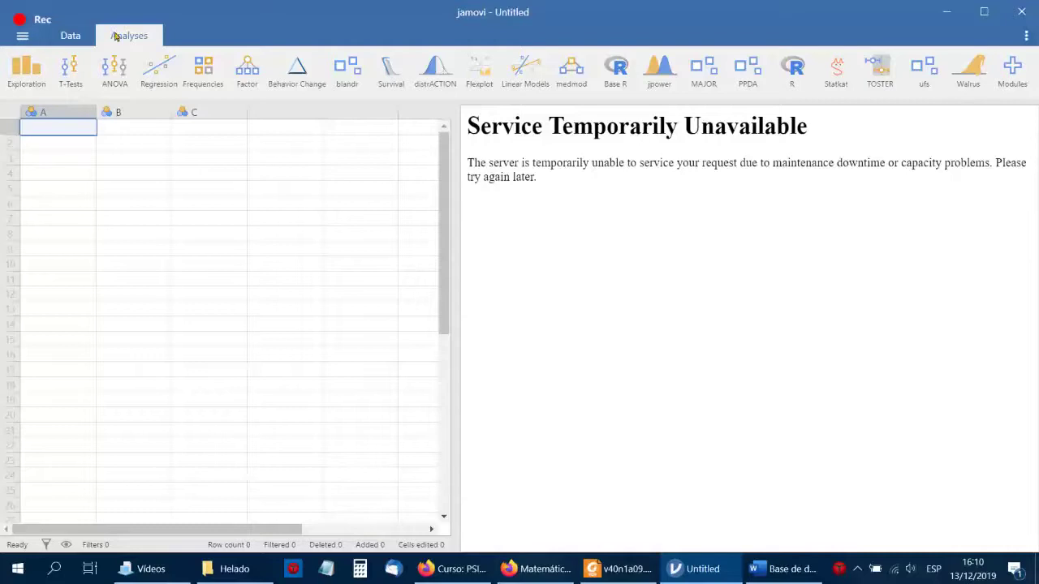
# Switch to the Helado folder in File Explorer and select the Helado text document.
pyautogui.click(227, 569)
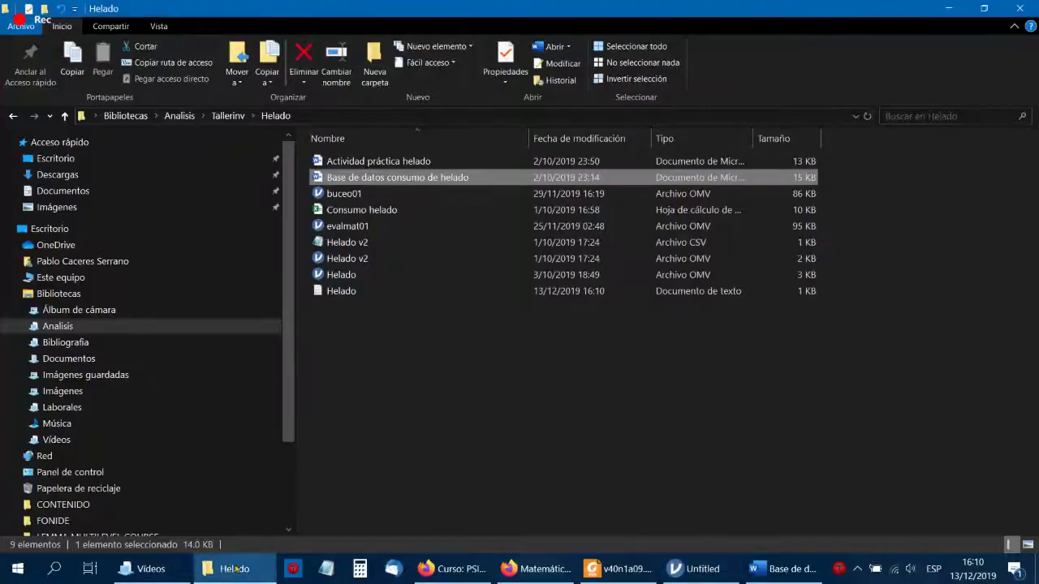
pyautogui.click(374, 356)
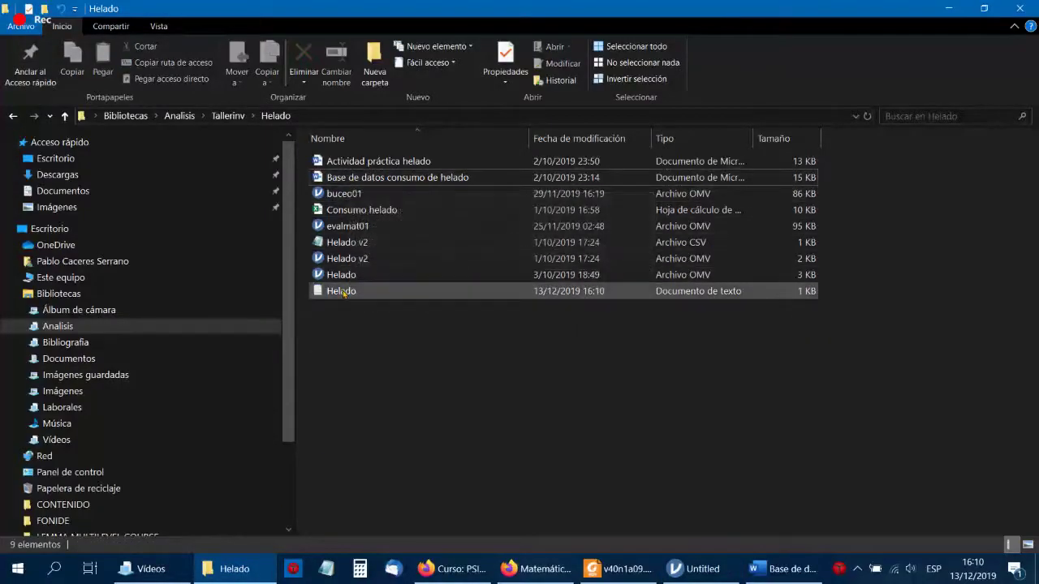
pyautogui.click(343, 294)
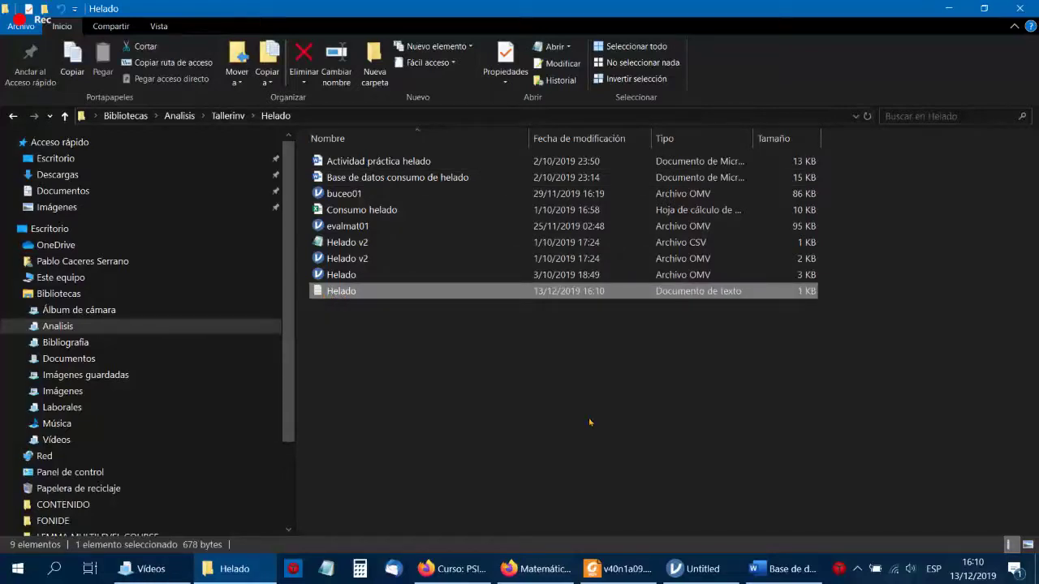
# Switch to jamovi, open its main menu, and close the untitled jamovi window.
pyautogui.click(702, 569)
pyautogui.click(206, 156)
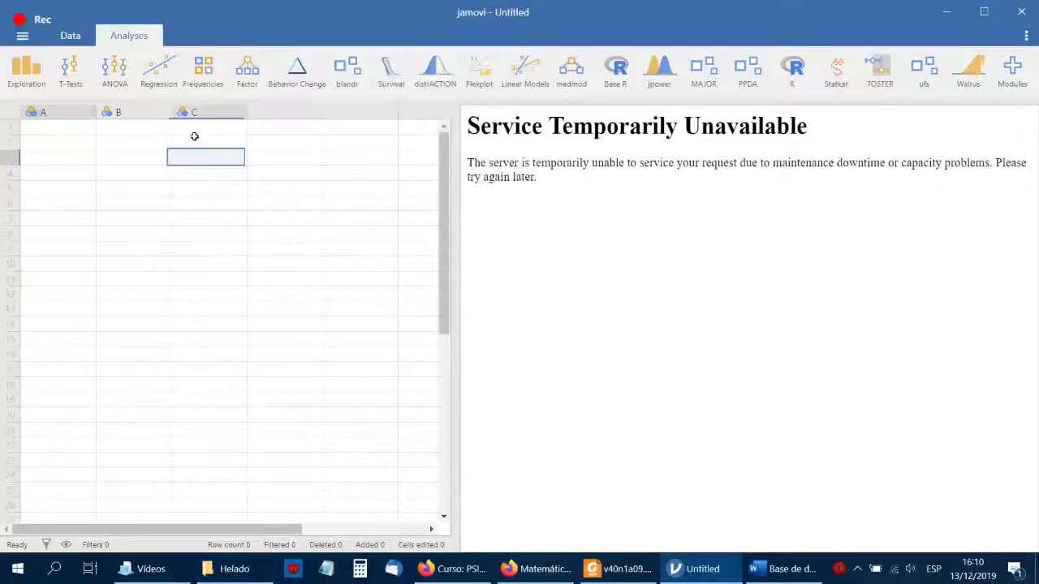
pyautogui.click(23, 35)
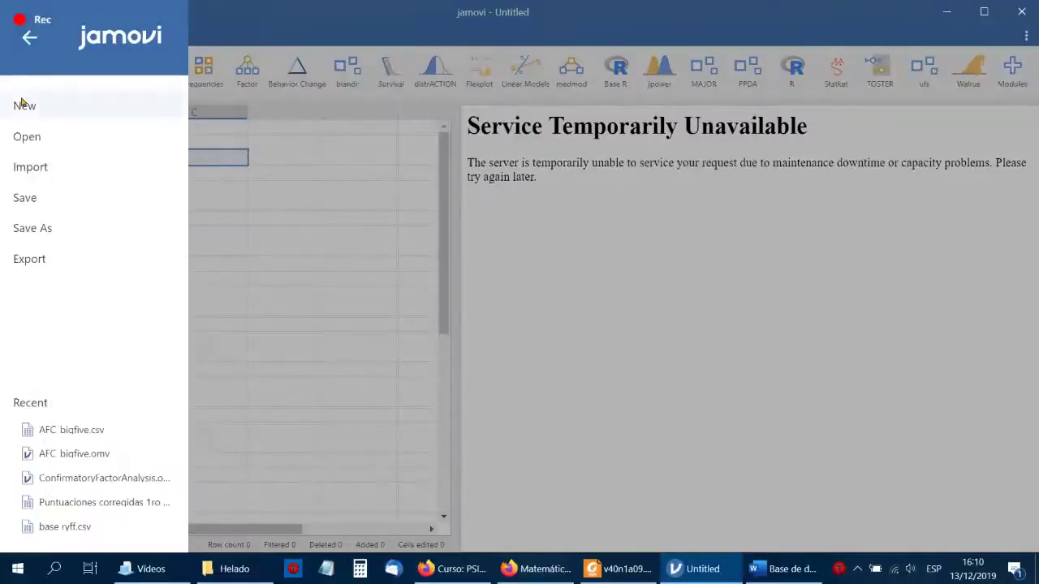
pyautogui.click(1021, 12)
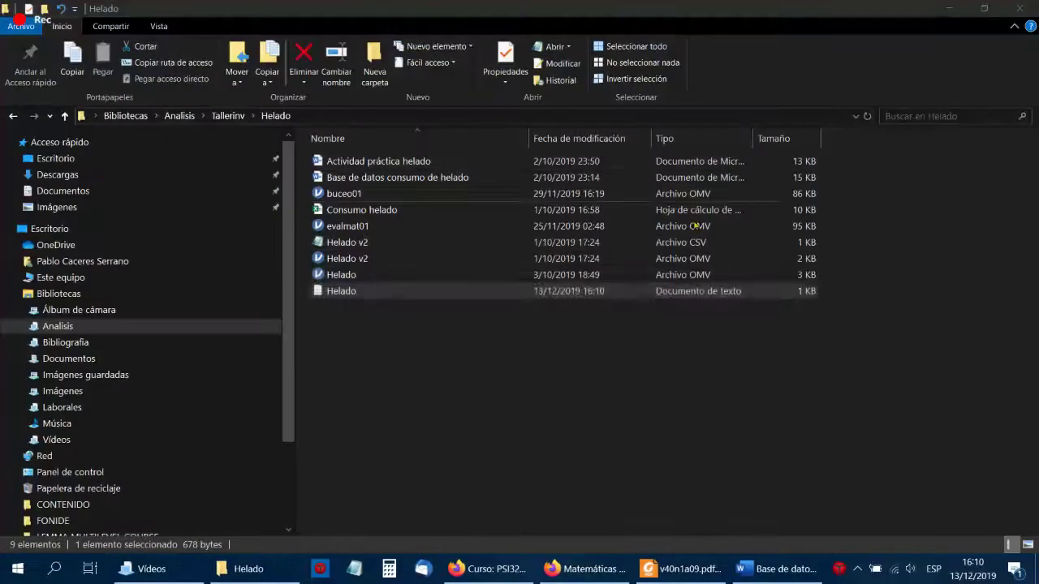
# Launch jamovi and browse this PC for a data file to open.
pyautogui.click(22, 572)
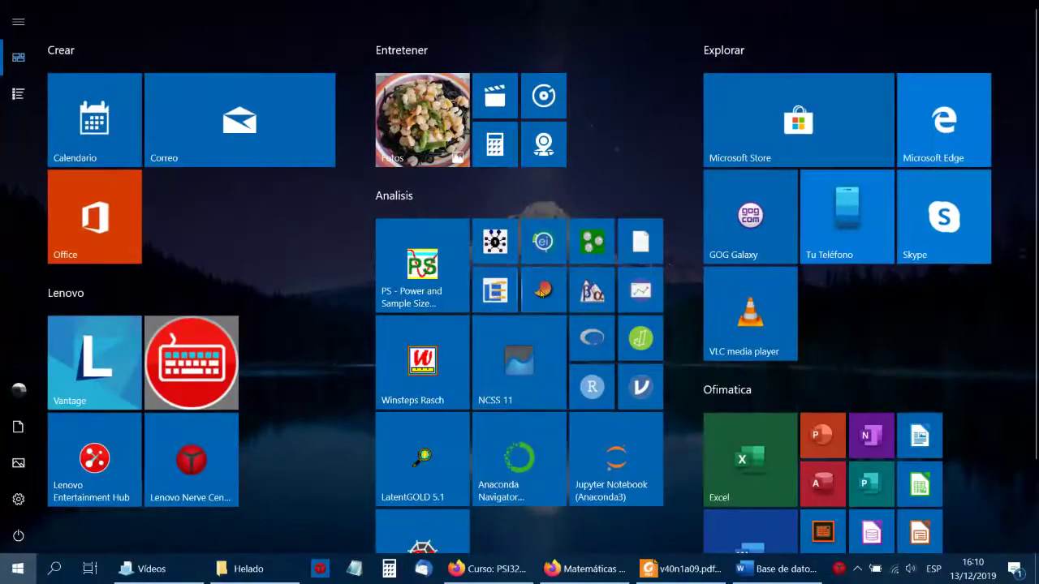
pyautogui.click(641, 387)
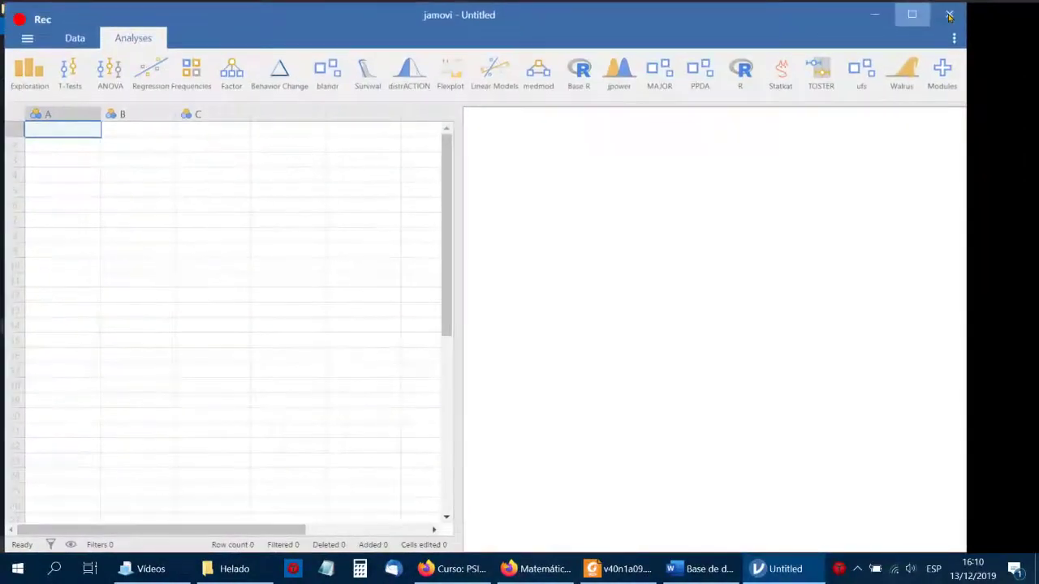
pyautogui.click(23, 35)
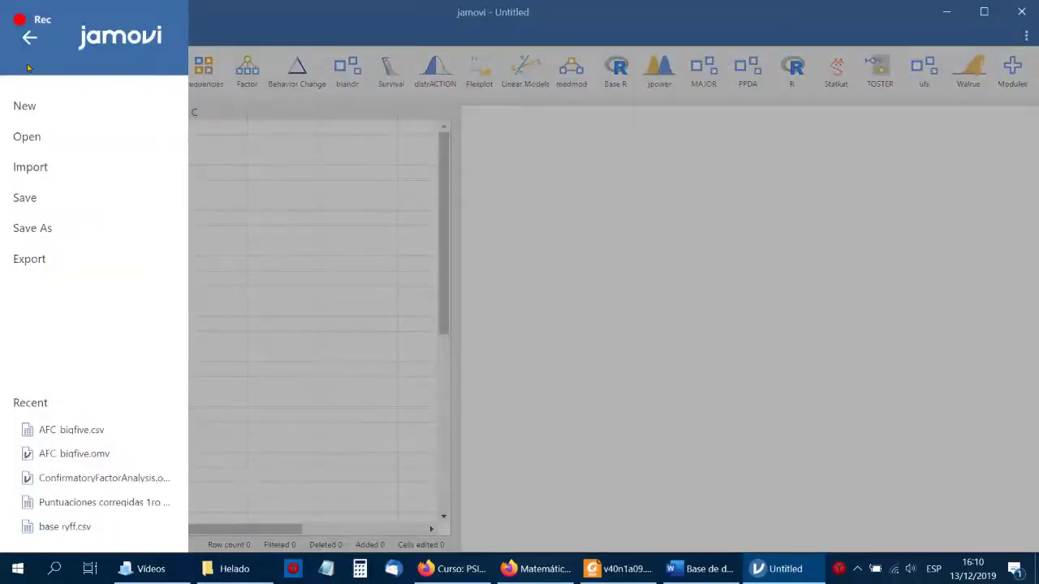
pyautogui.click(27, 136)
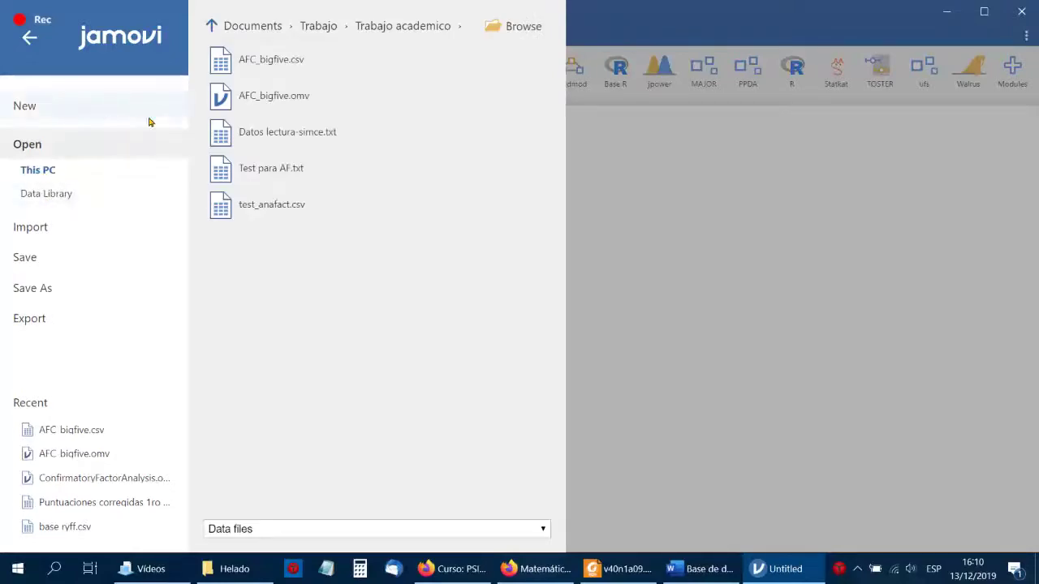
pyautogui.click(505, 27)
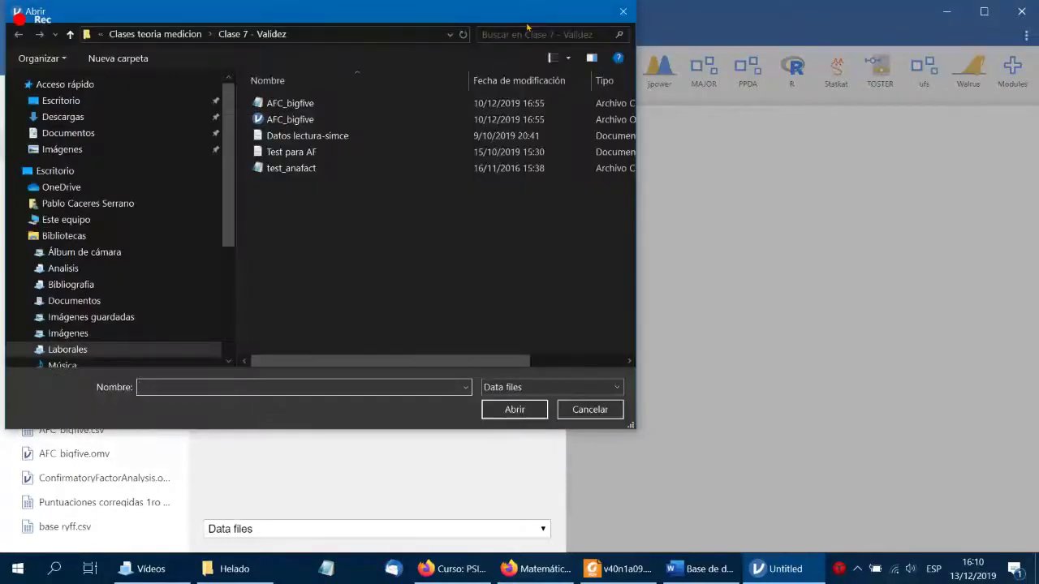
# Go to the Tallerinv folder inside the Analisis library.
pyautogui.click(155, 34)
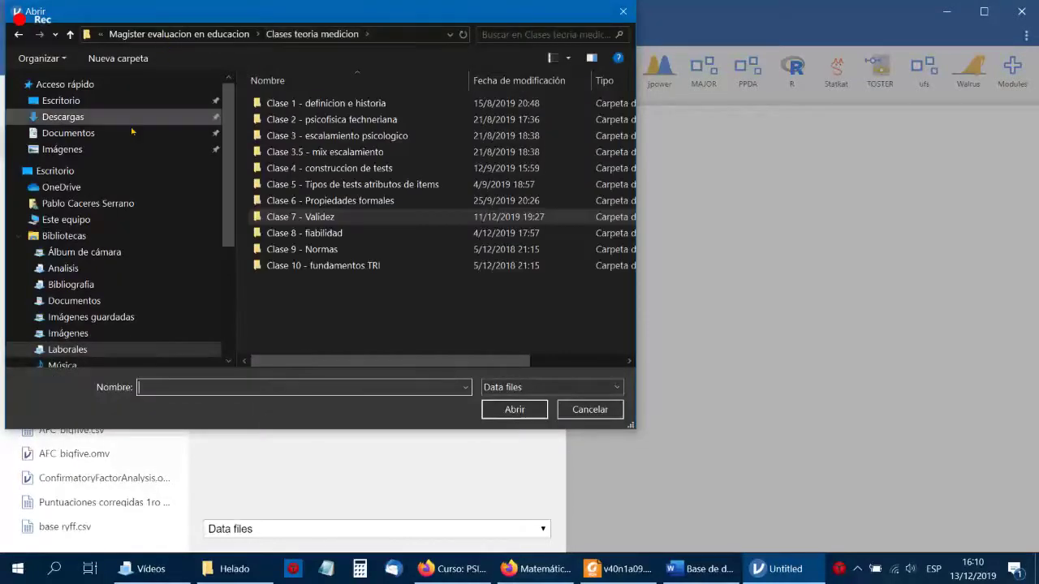
pyautogui.click(61, 268)
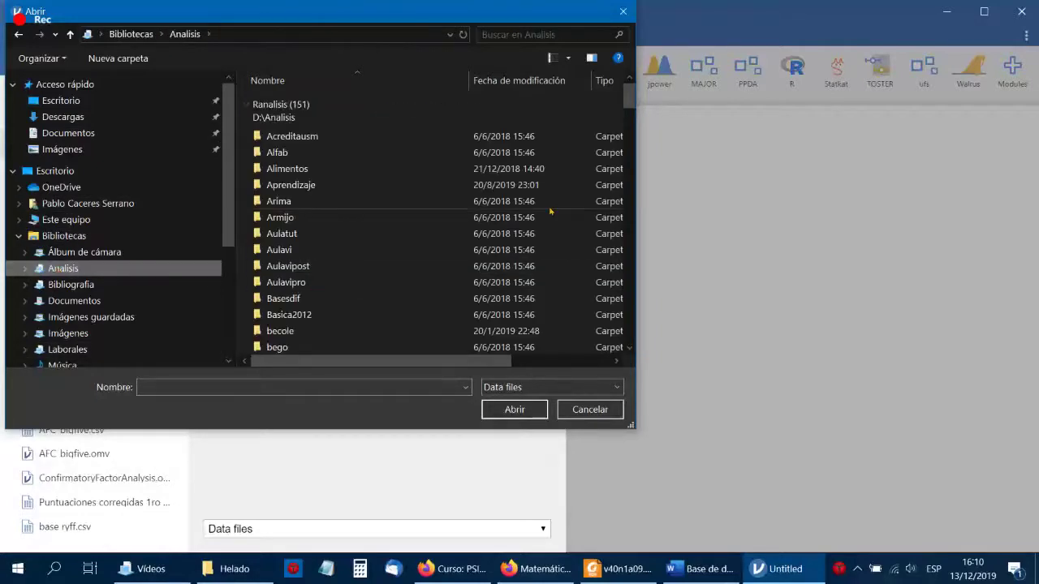
pyautogui.scroll(-20, 610, 204)
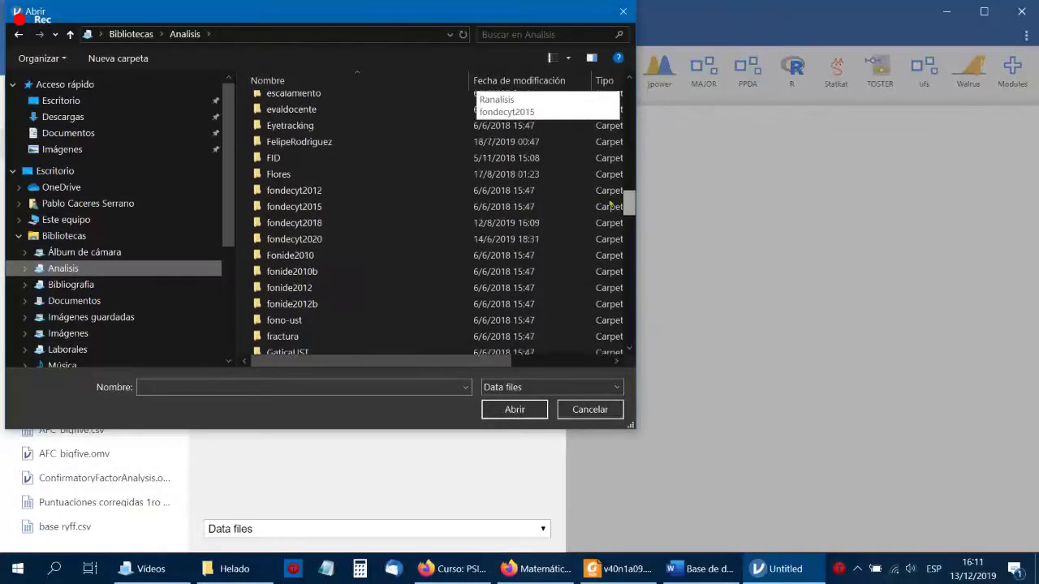
pyautogui.scroll(-15, 610, 205)
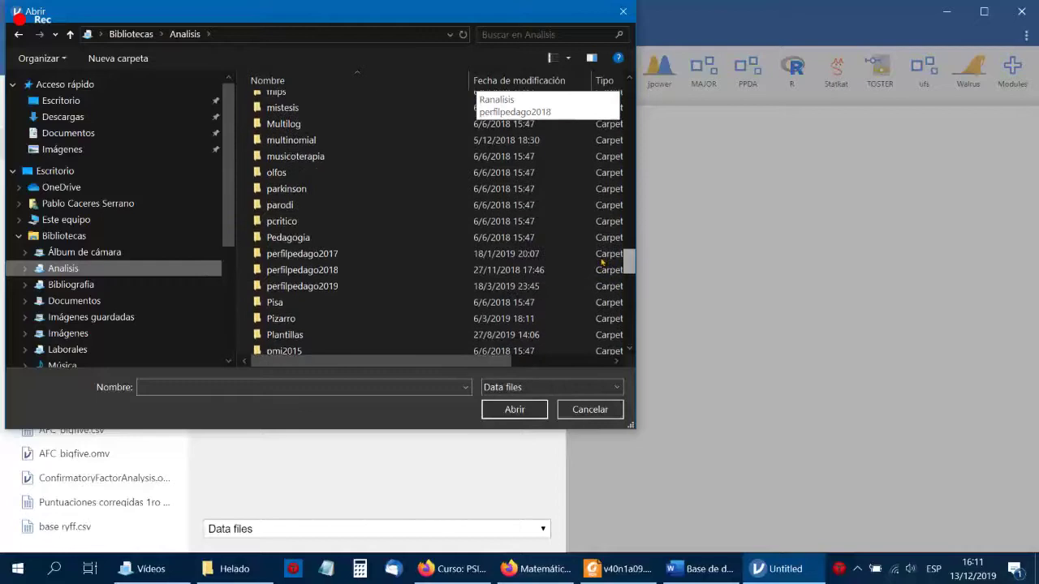
pyautogui.scroll(-10, 603, 262)
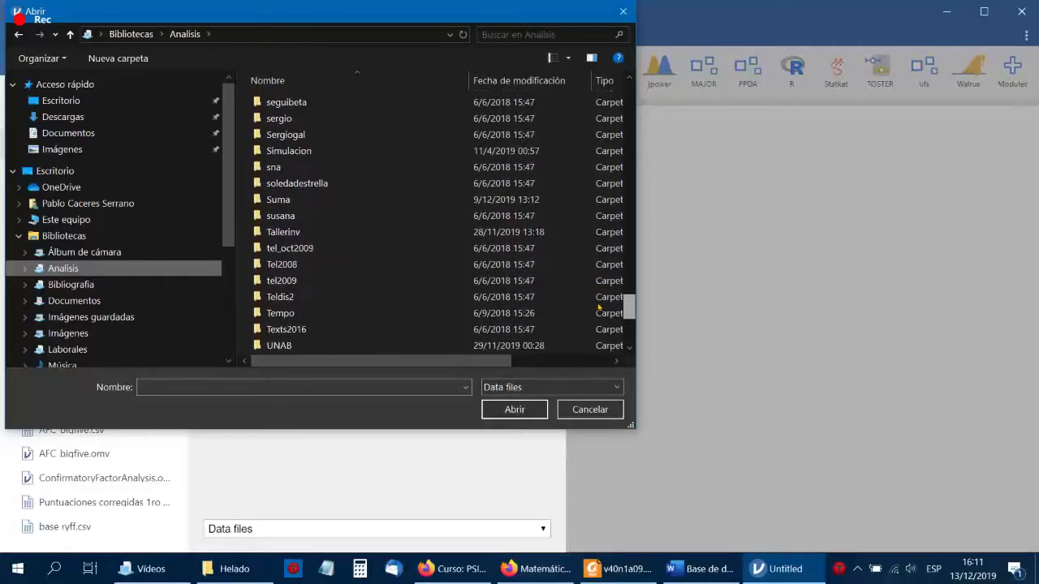
pyautogui.doubleClick(297, 233)
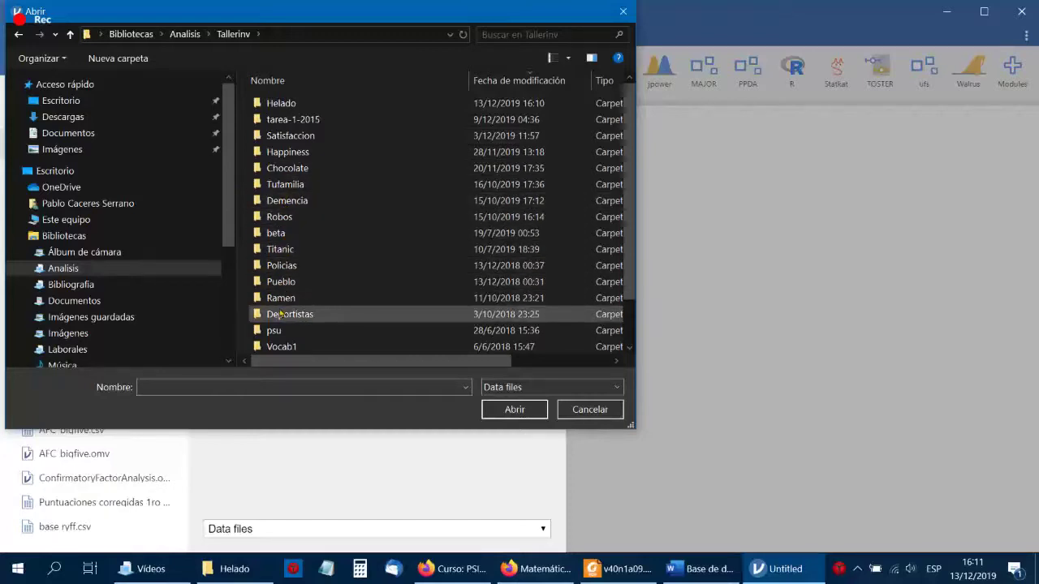
# Open the Helado text document from the Helado folder as the dataset.
pyautogui.scroll(-1, 281, 317)
pyautogui.scroll(1, 283, 309)
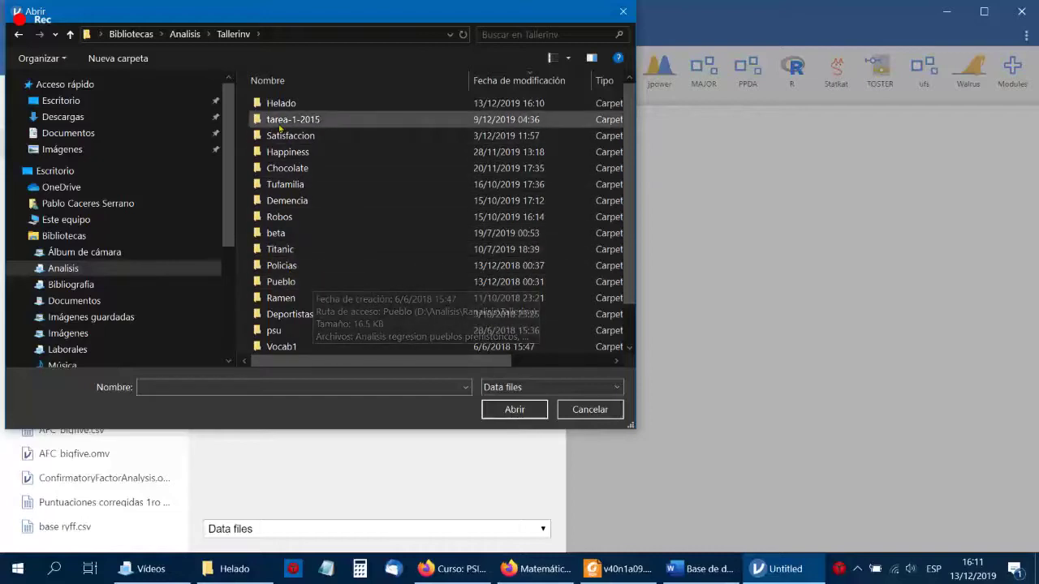
pyautogui.doubleClick(280, 103)
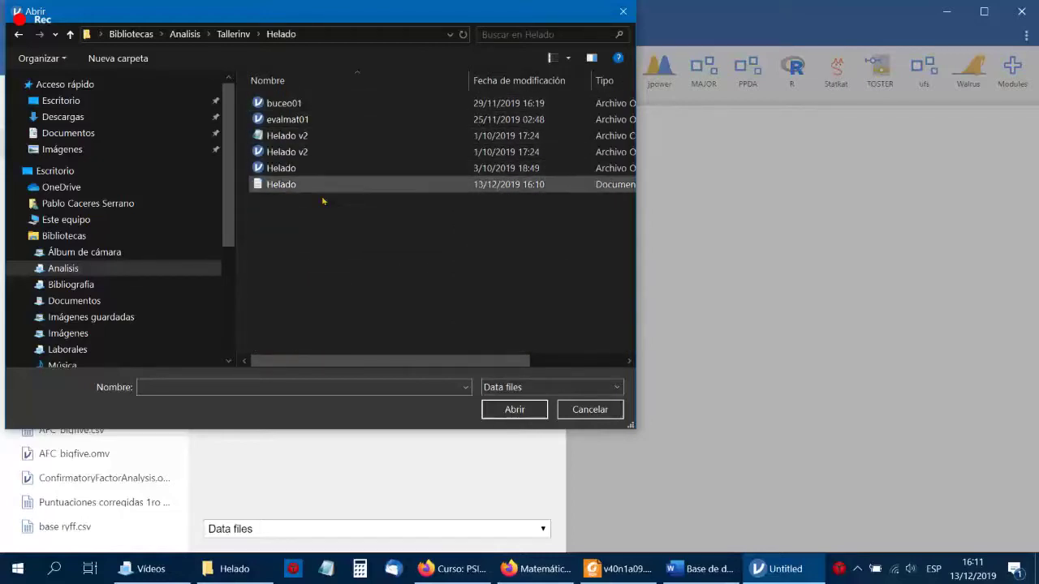
pyautogui.click(280, 186)
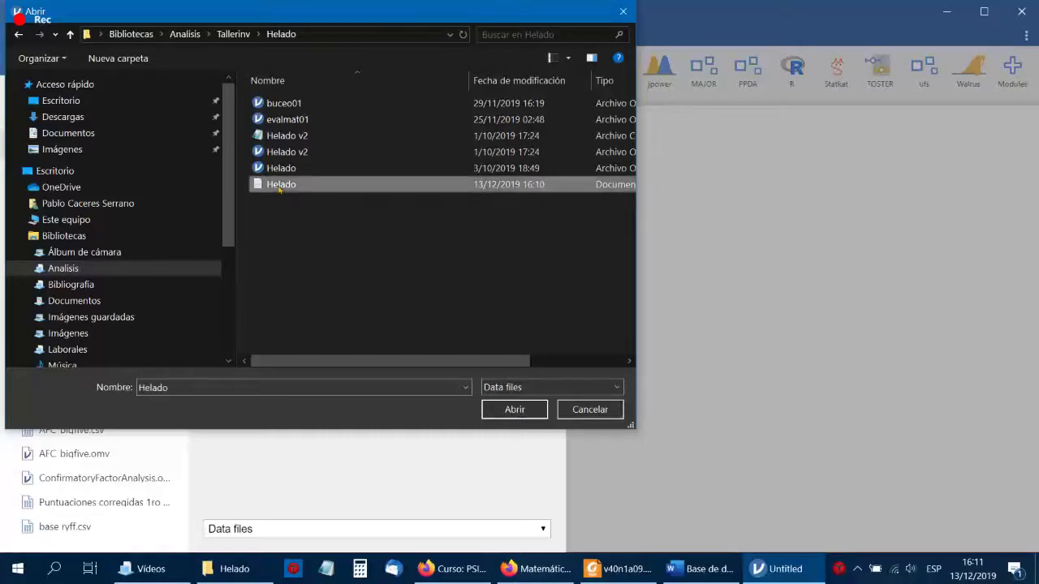
pyautogui.click(513, 409)
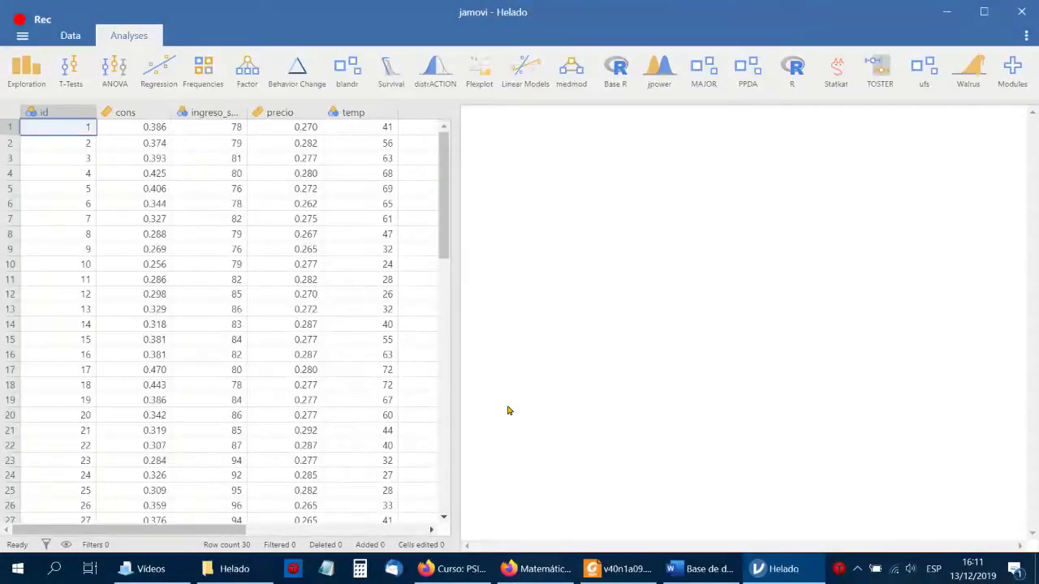
# Widen the data table area and review the imported columns from id to temp.
pyautogui.moveTo(457, 187); pyautogui.dragTo(507, 187)
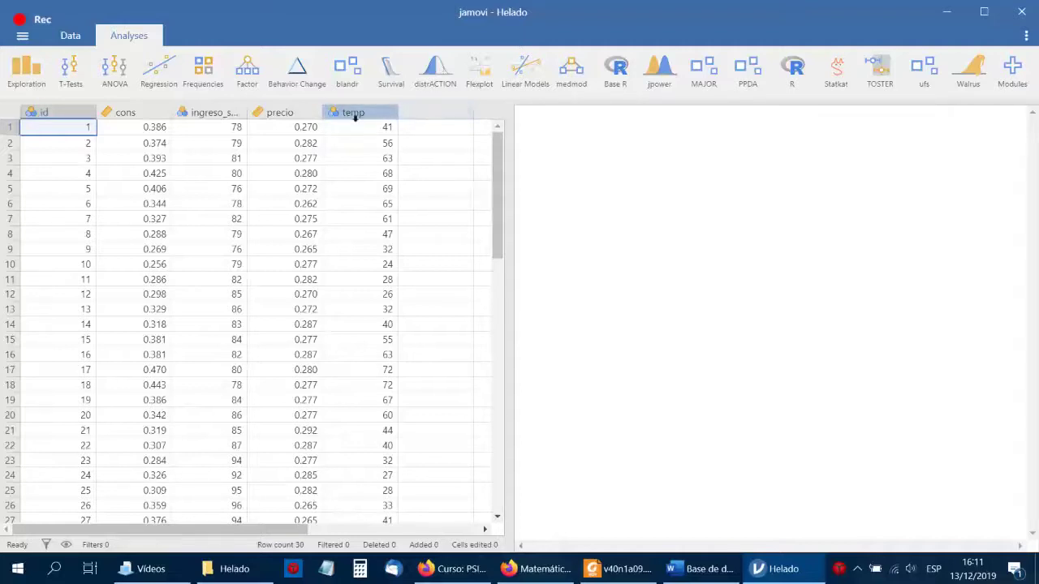
pyautogui.moveTo(366, 128); pyautogui.dragTo(89, 131)
pyautogui.click(80, 156)
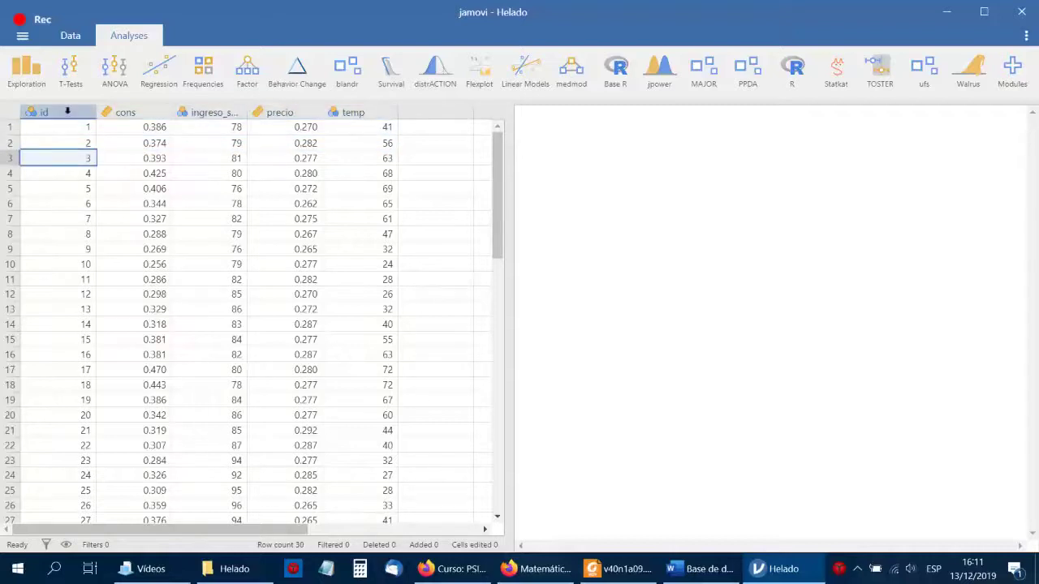
pyautogui.click(61, 126)
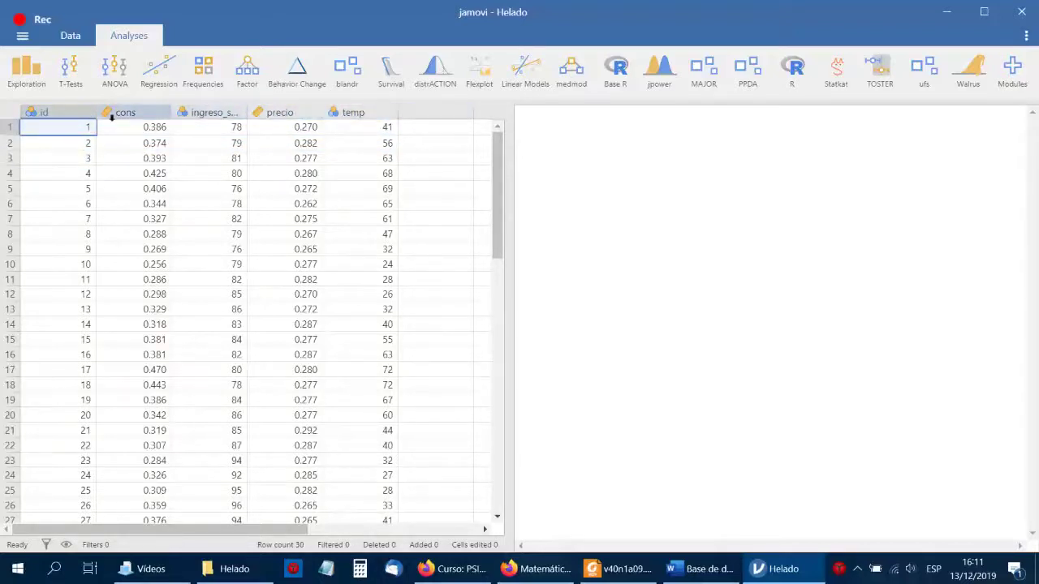
pyautogui.click(426, 130)
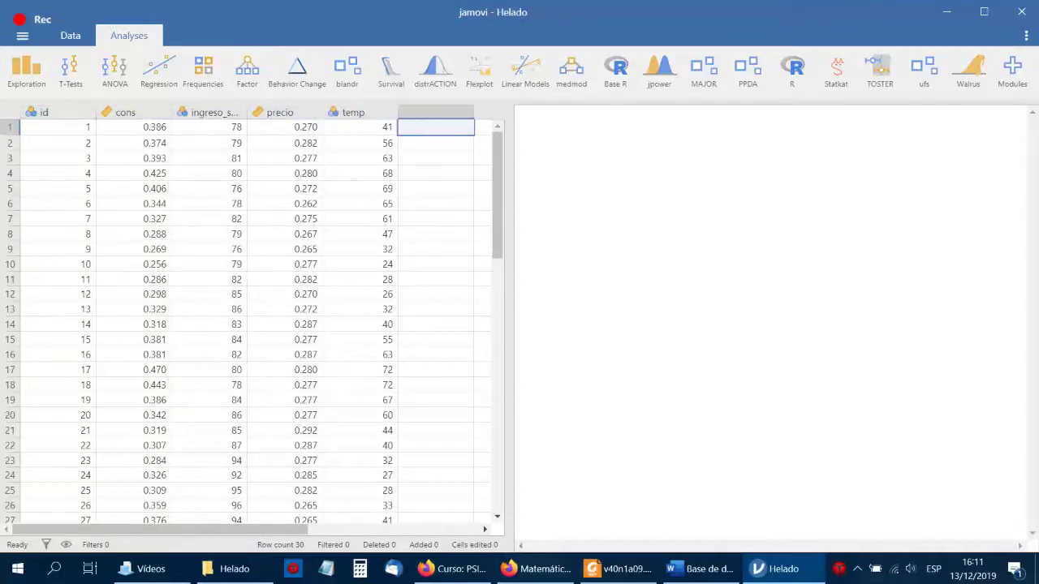
pyautogui.click(40, 128)
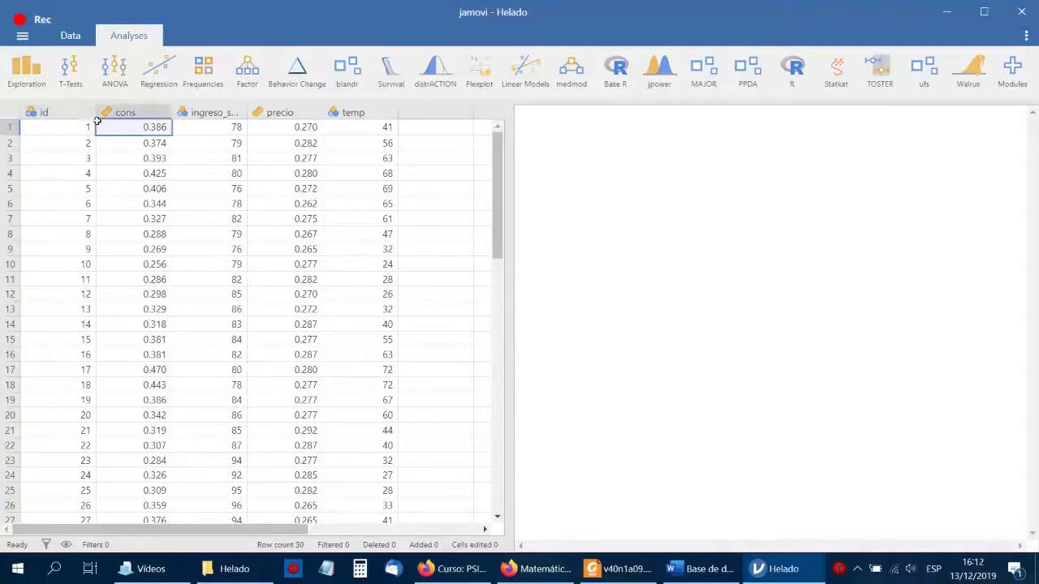
# Examine the id, cons, ingreso and temp columns and the measure type assigned to each one.
pyautogui.click(70, 111)
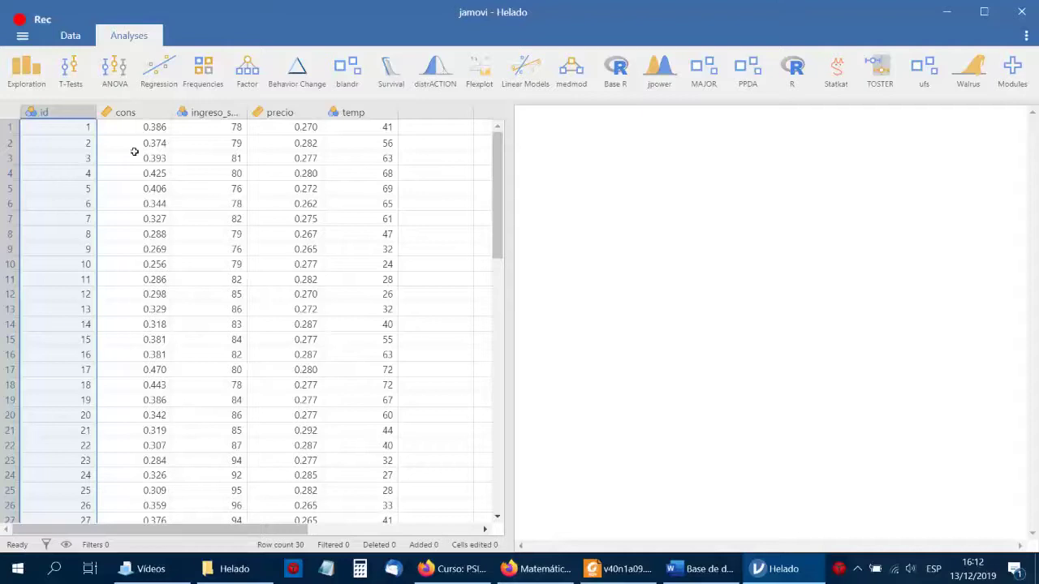
pyautogui.click(121, 128)
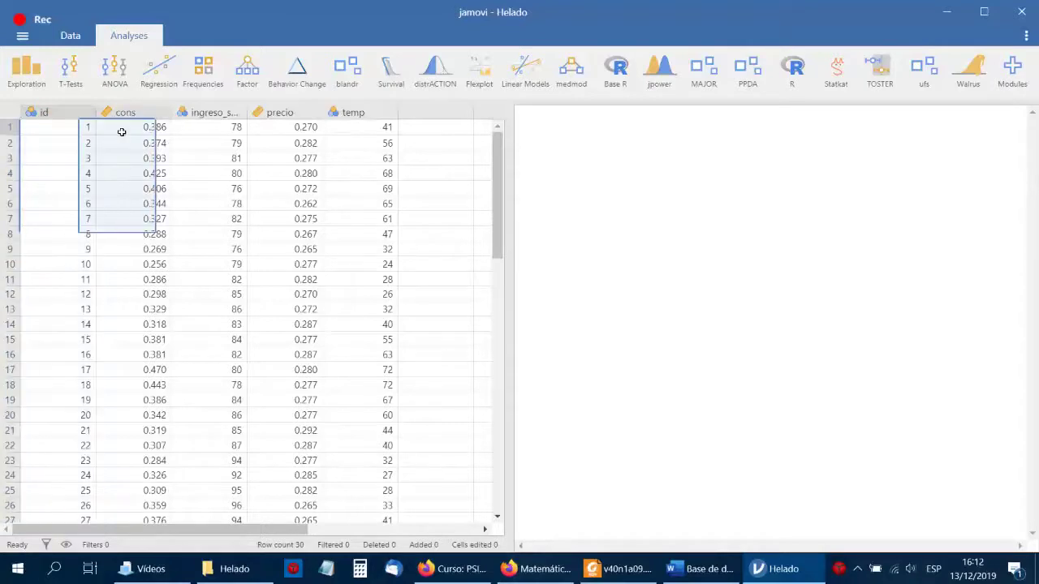
pyautogui.click(188, 165)
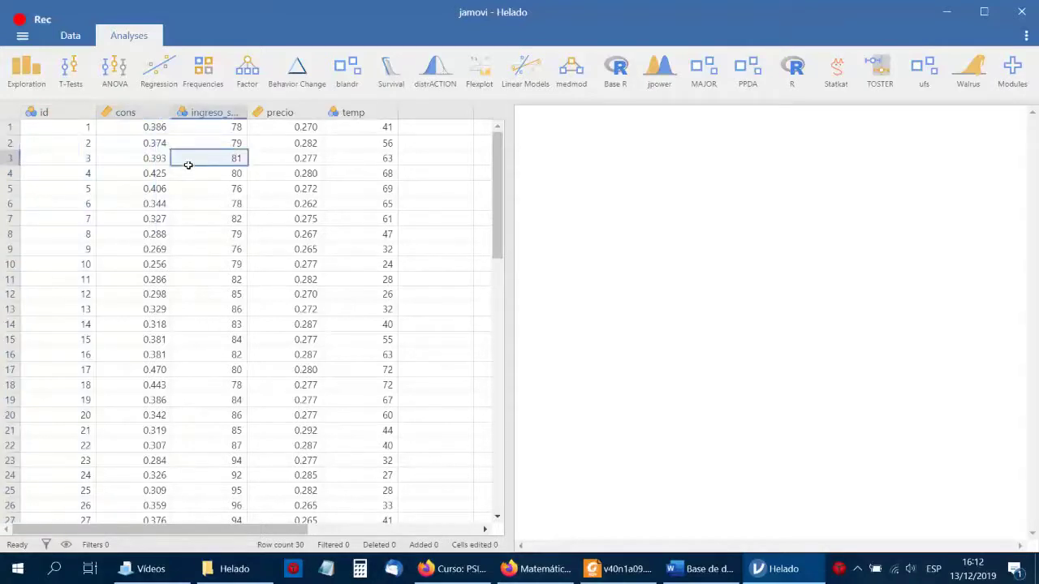
pyautogui.click(123, 113)
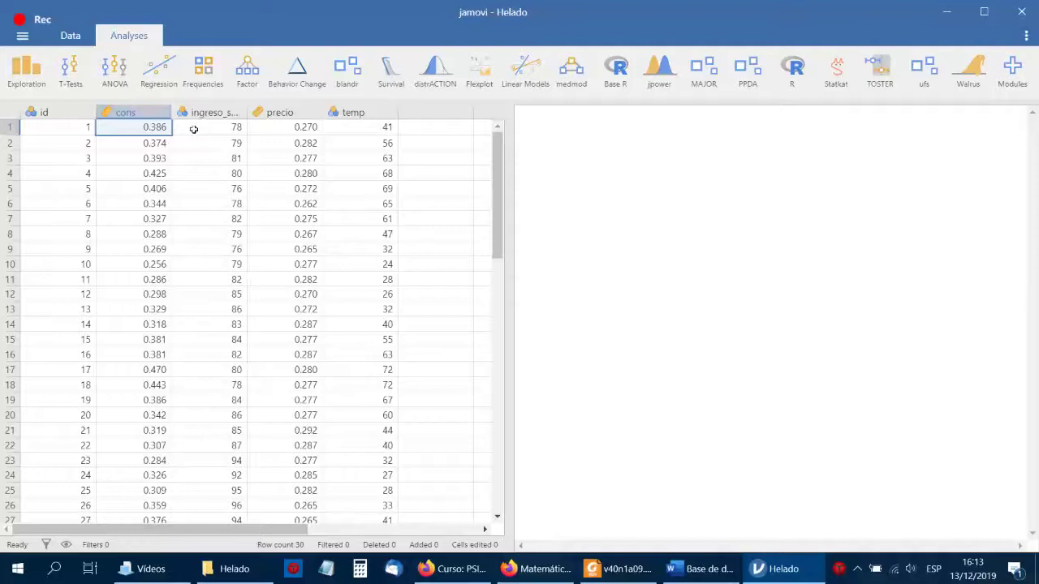
pyautogui.click(140, 113)
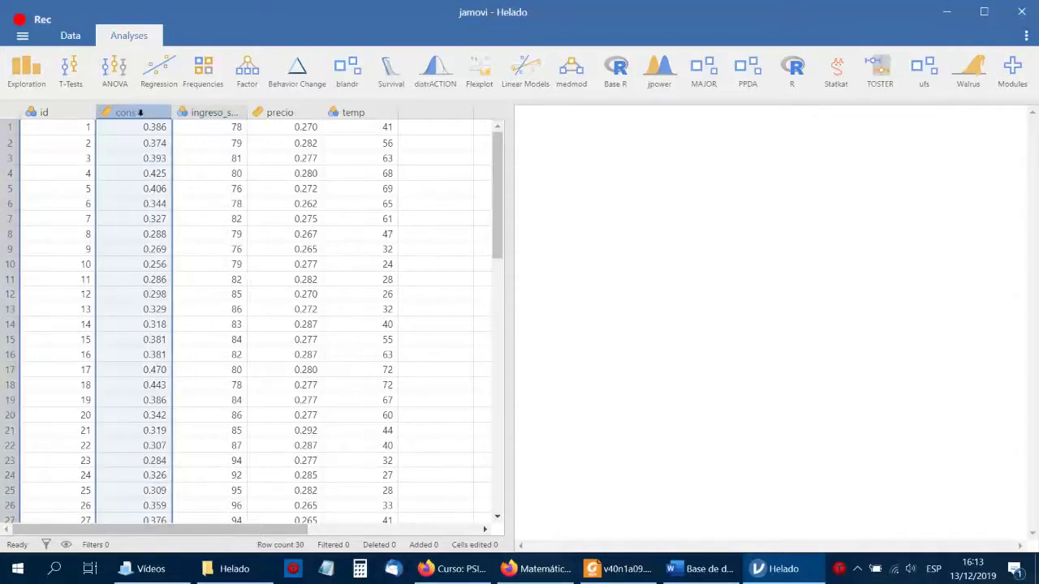
pyautogui.click(188, 126)
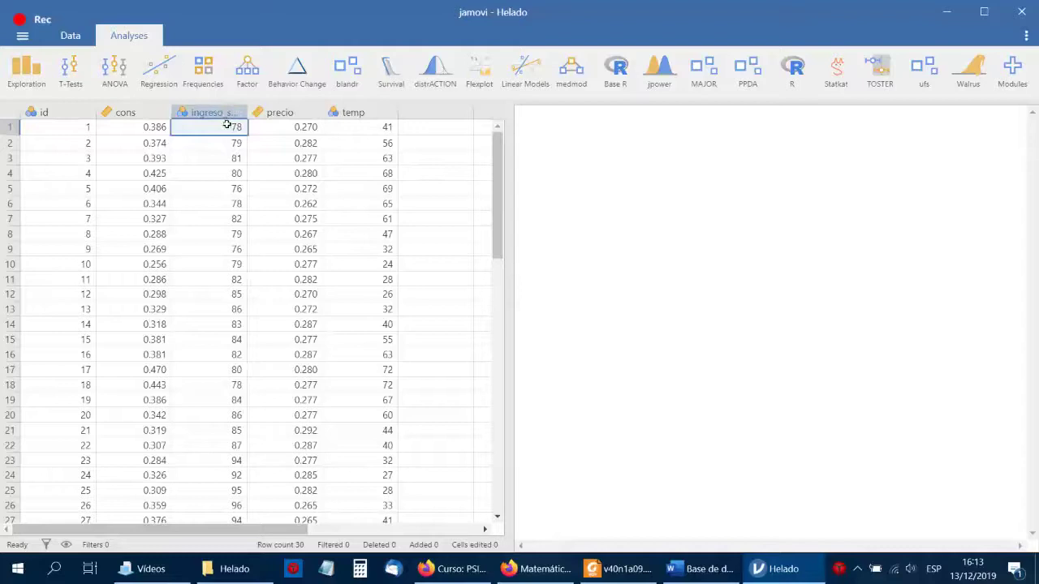
pyautogui.press('Down')
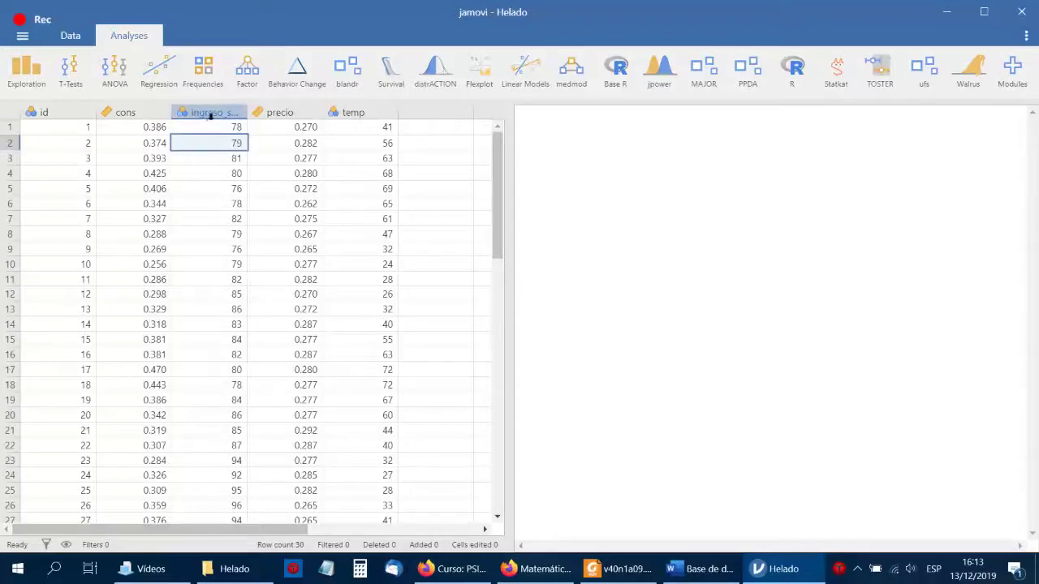
pyautogui.press('Up')
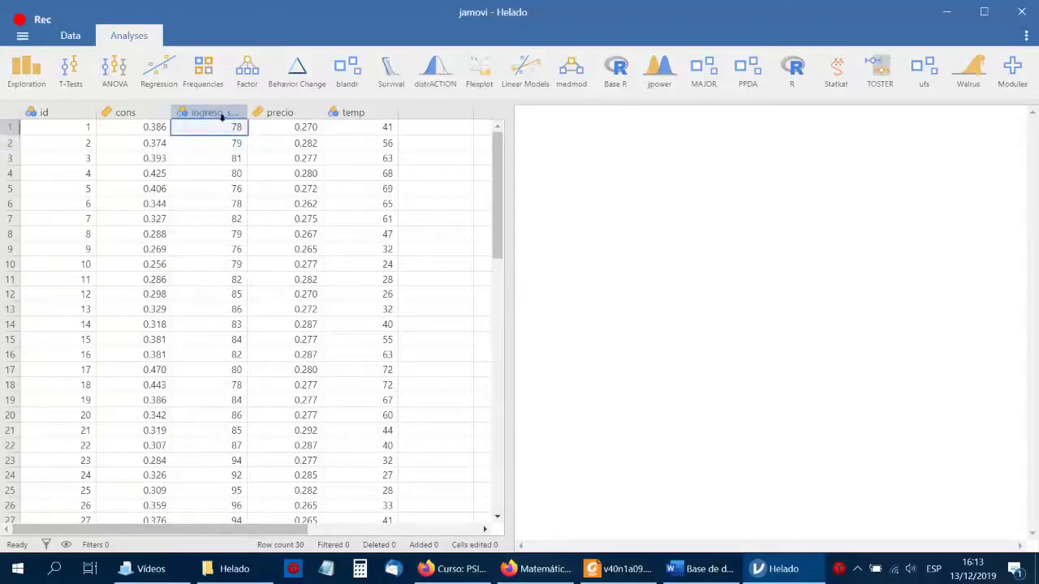
pyautogui.click(349, 113)
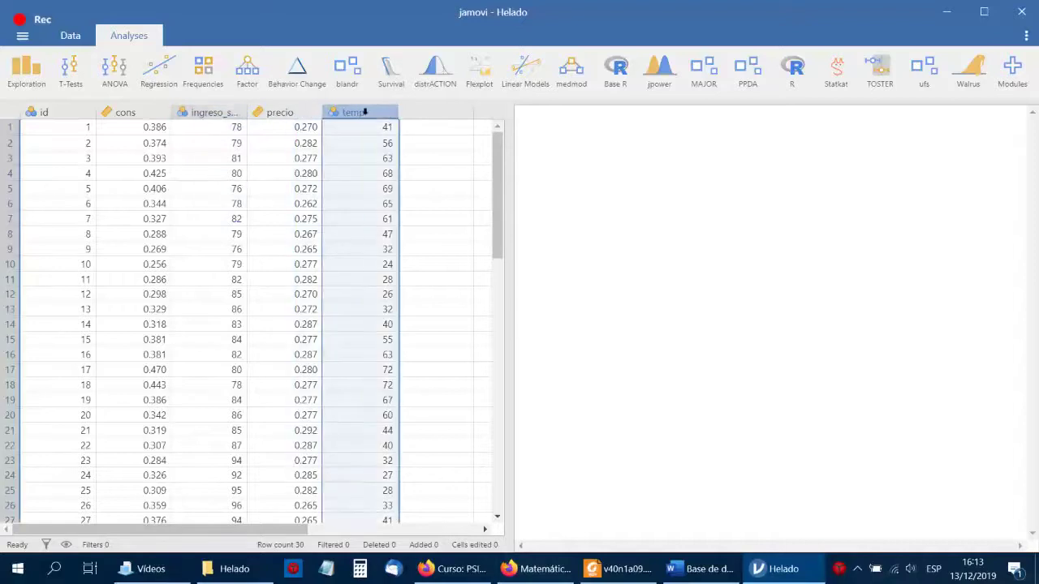
pyautogui.click(361, 131)
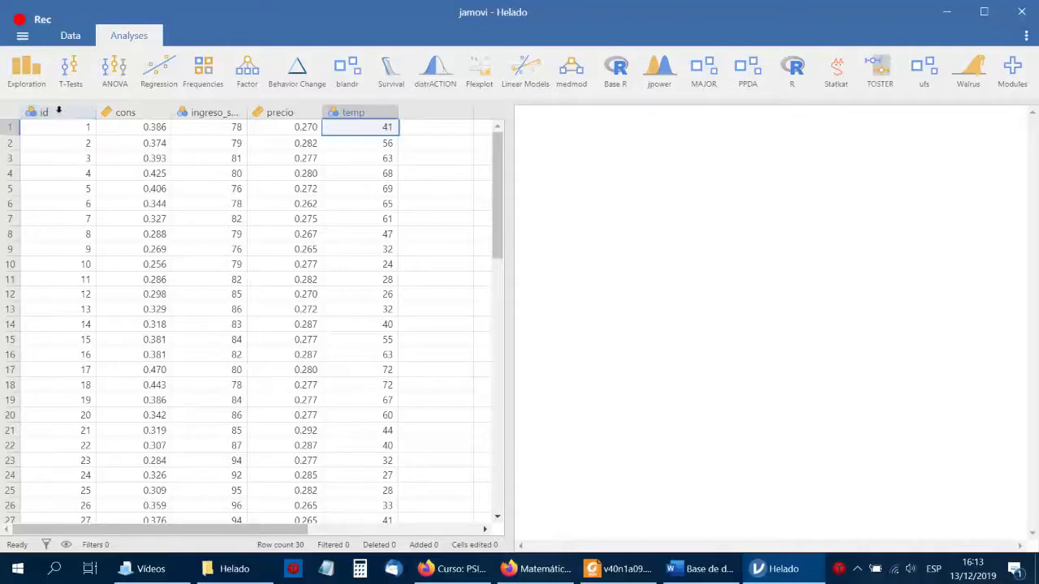
# In the id variable's setup, enter the description "Identificador" and set the measure type to ID.
pyautogui.rightClick(57, 116)
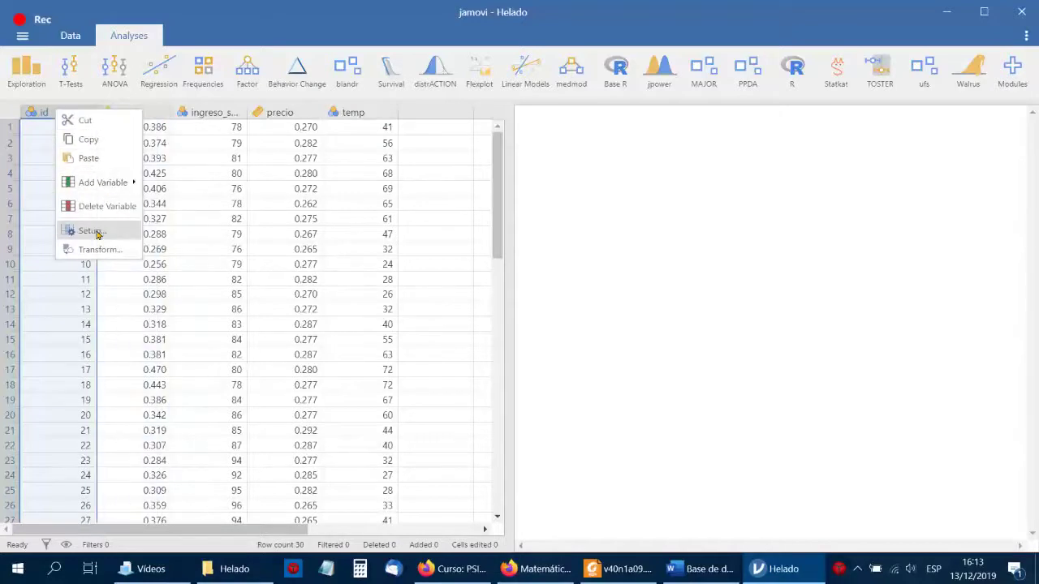
pyautogui.click(95, 233)
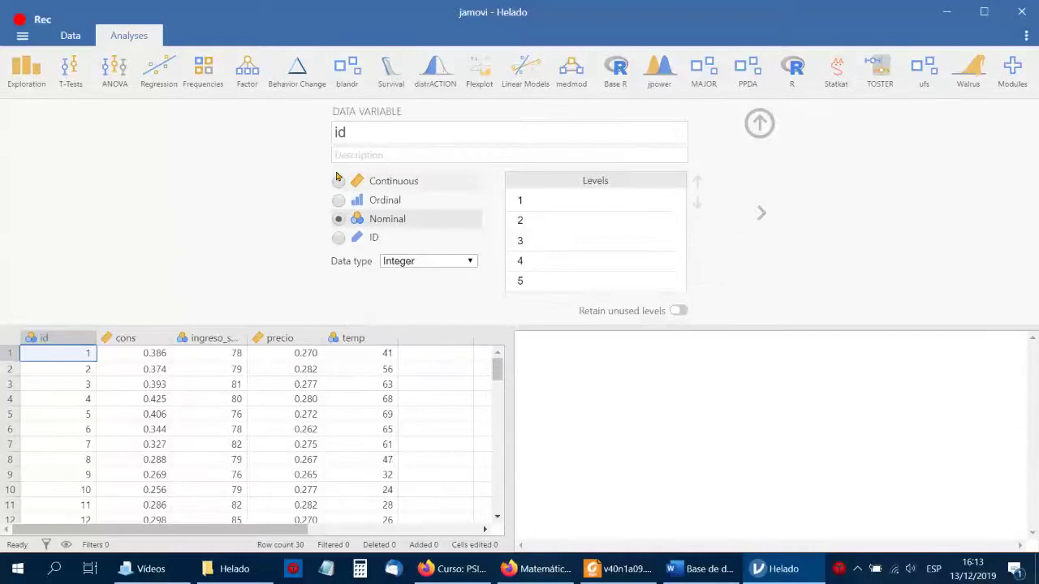
pyautogui.click(360, 134)
pyautogui.click(378, 136)
pyautogui.click(378, 155)
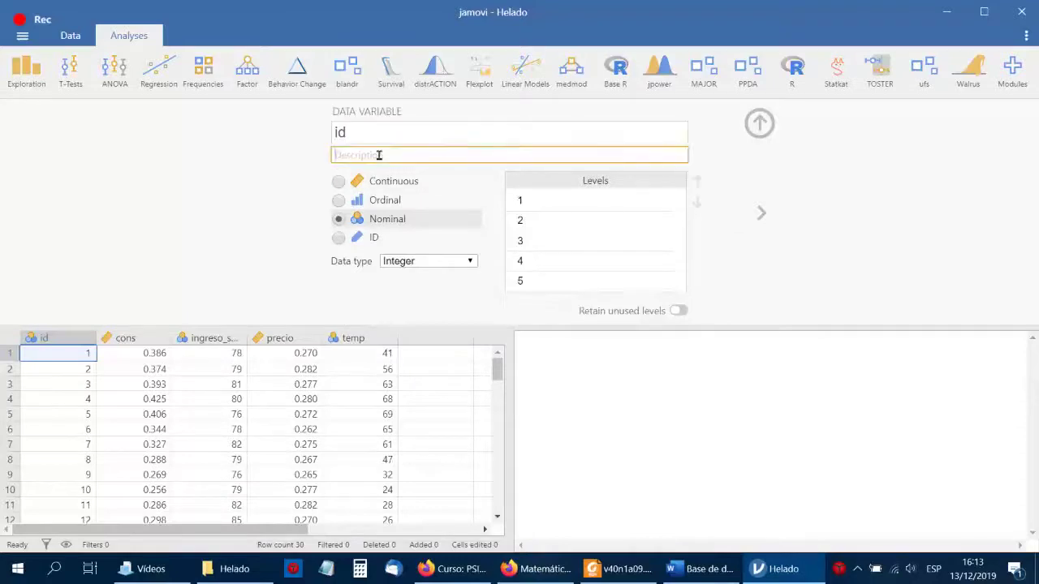
pyautogui.write('Indeti')
pyautogui.press('BackSpace')
pyautogui.press('BackSpace')
pyautogui.write('ntificador')
pyautogui.press('BackSpace')
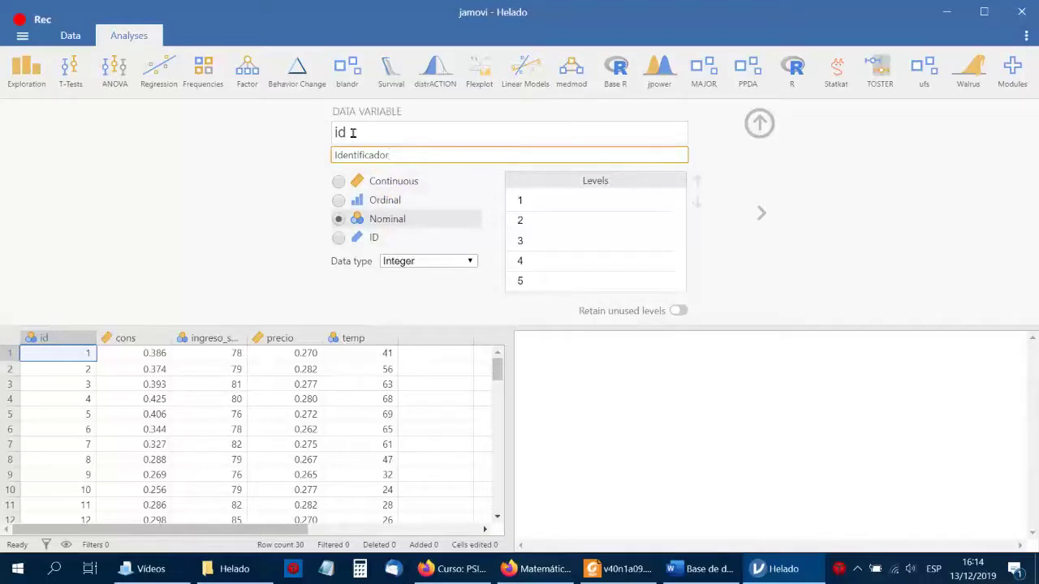
pyautogui.click(339, 242)
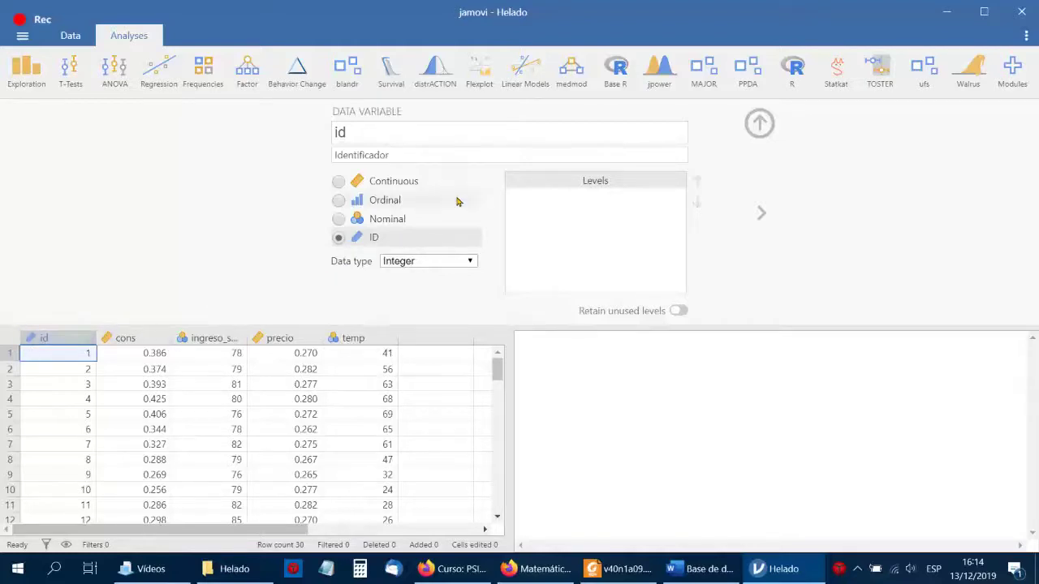
# Check the cons variable's measure type and the data types available for it.
pyautogui.click(760, 212)
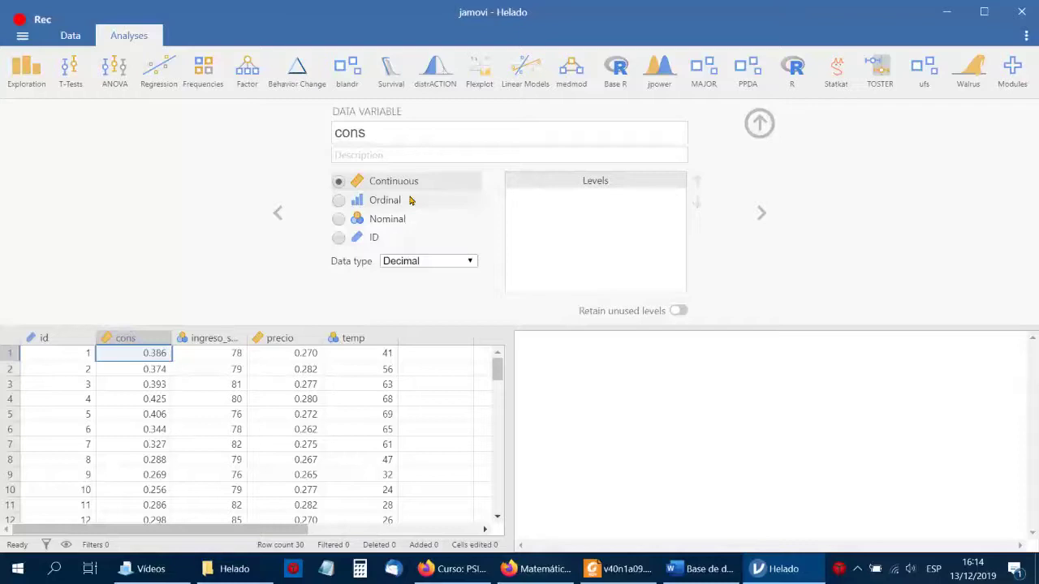
pyautogui.click(417, 262)
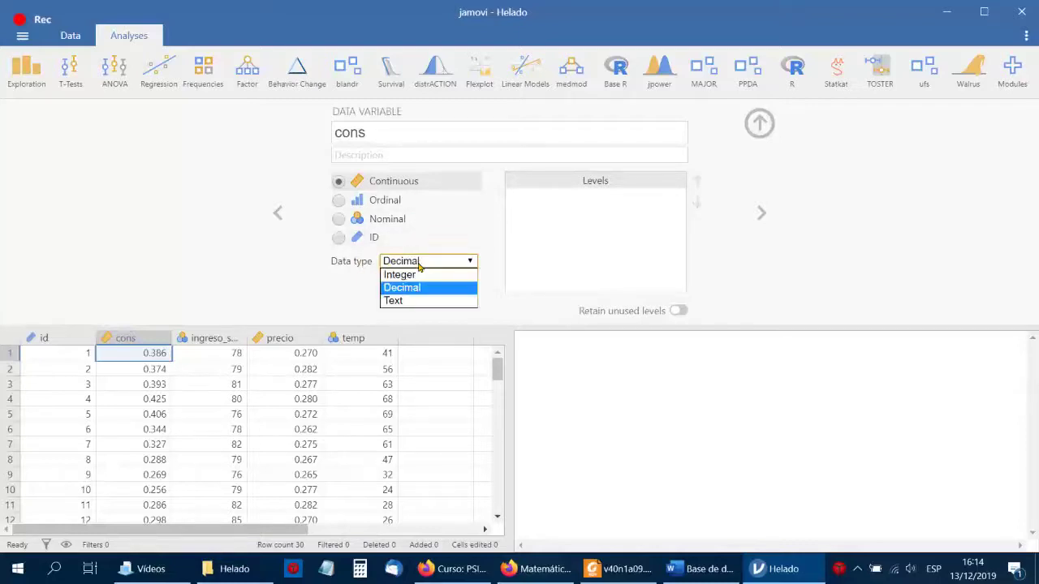
pyautogui.click(419, 266)
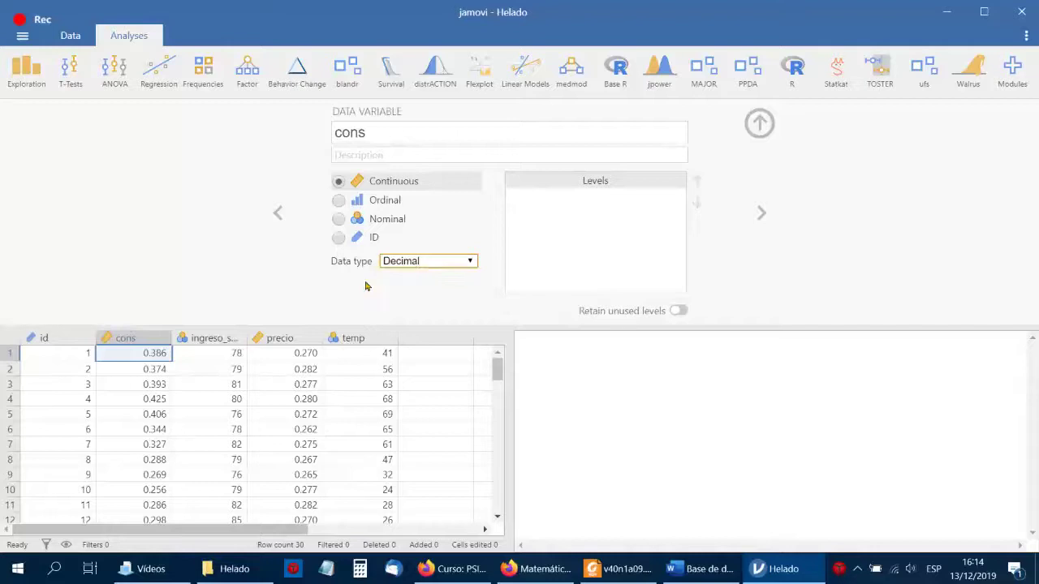
# Set the ingreso_sem variable's measure type to Continuous, with Integer as its data type.
pyautogui.click(759, 213)
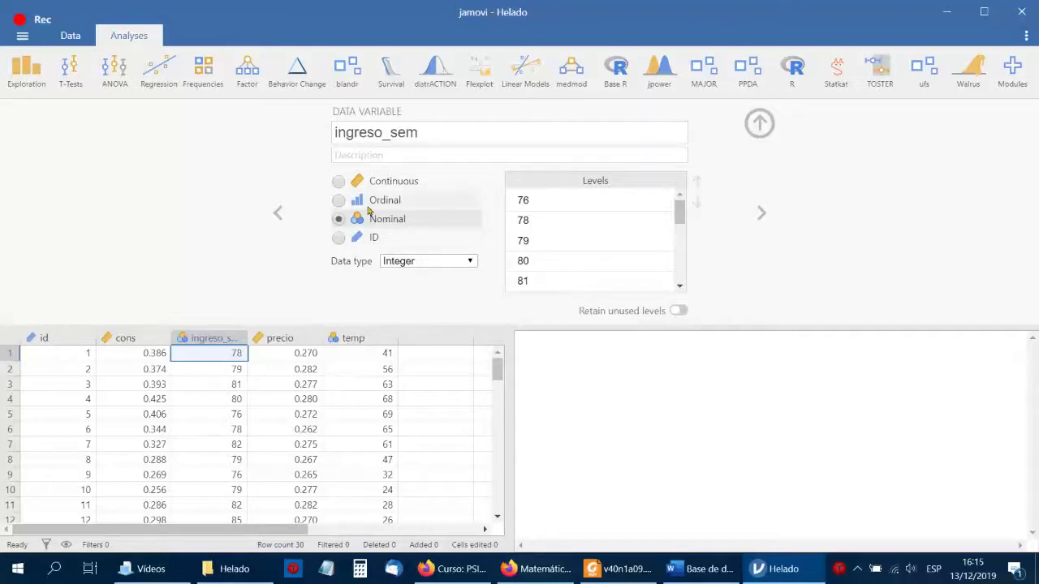
pyautogui.click(339, 182)
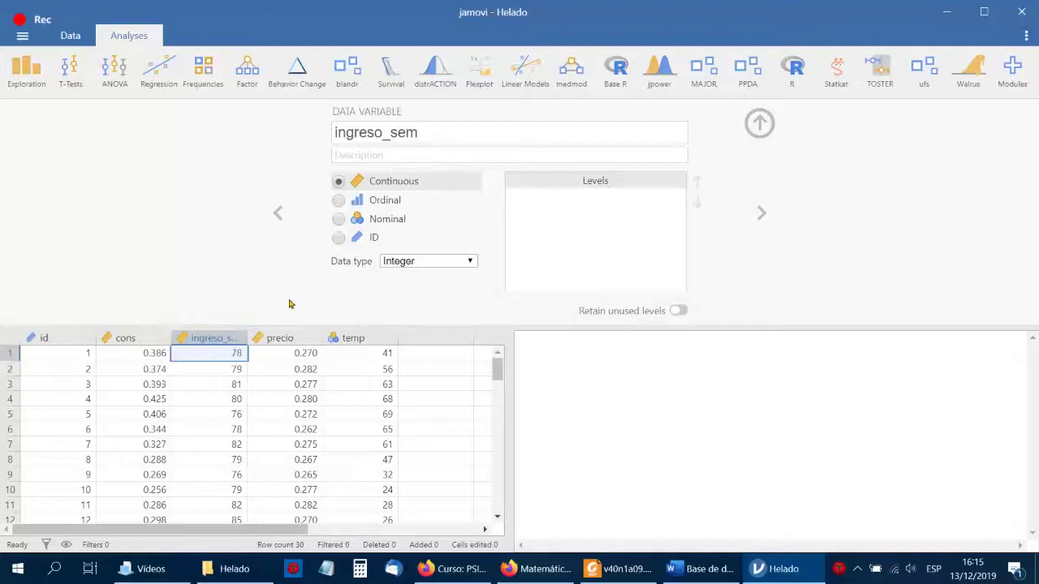
pyautogui.click(431, 263)
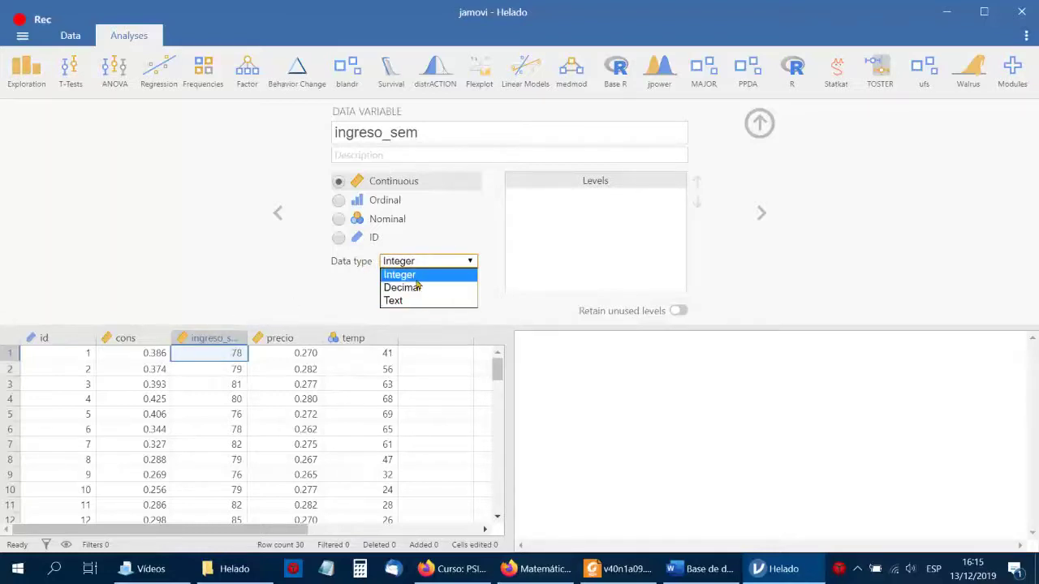
pyautogui.click(422, 275)
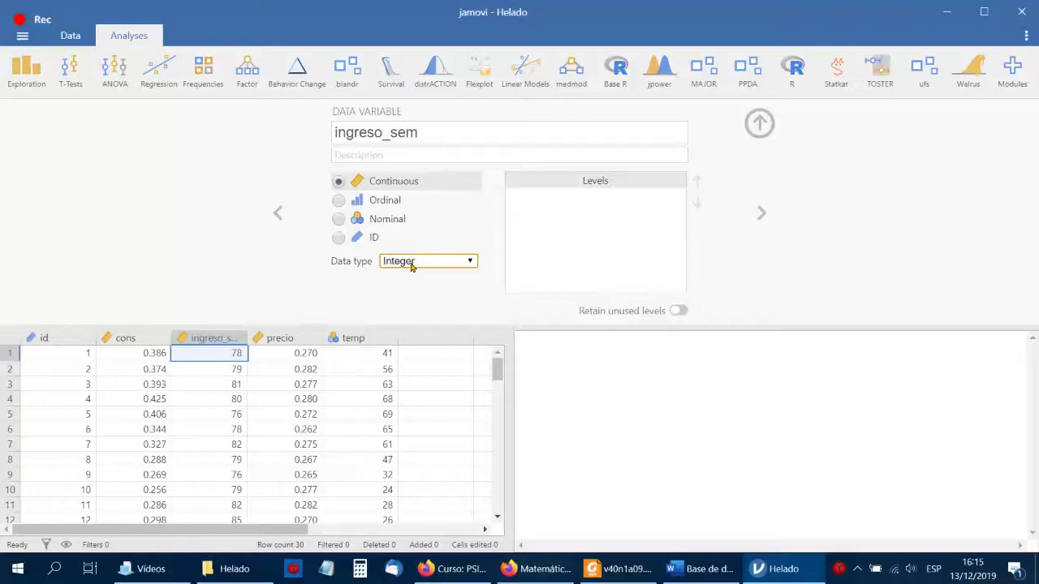
# Check the precio variable's setup and set the temp variable's measure type to Continuous.
pyautogui.click(761, 212)
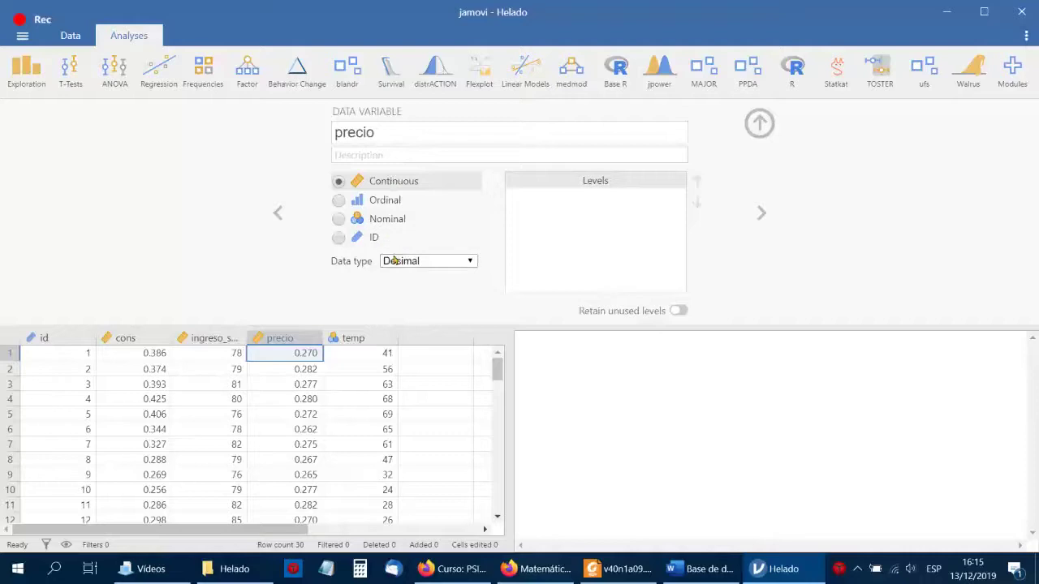
pyautogui.click(760, 212)
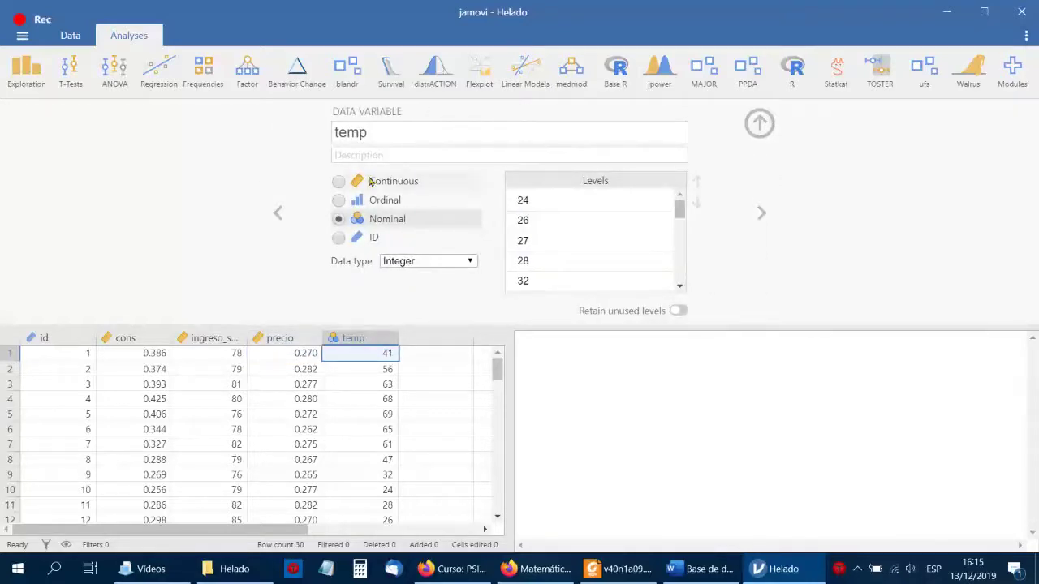
pyautogui.click(338, 182)
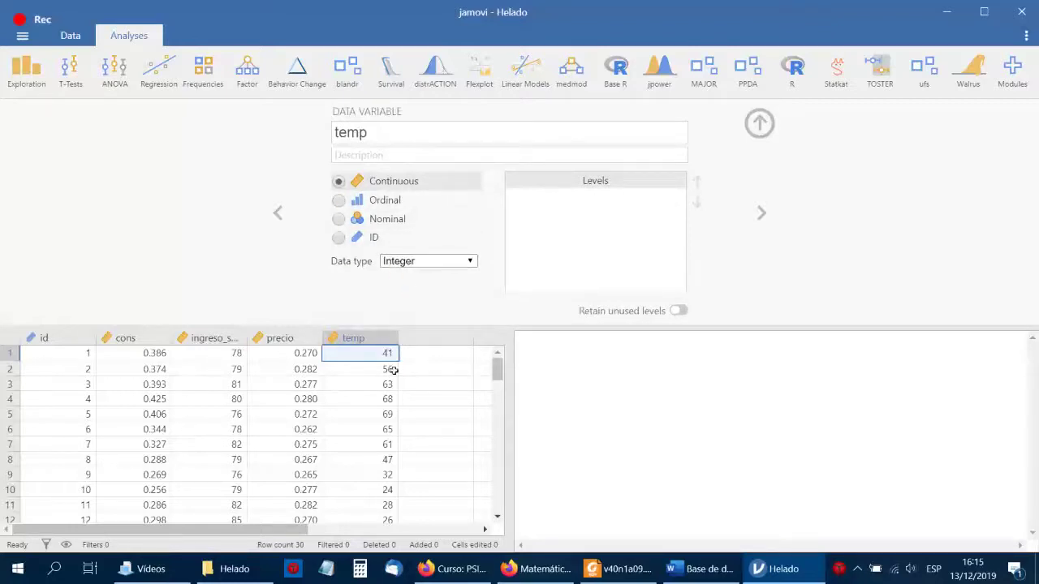
pyautogui.click(759, 213)
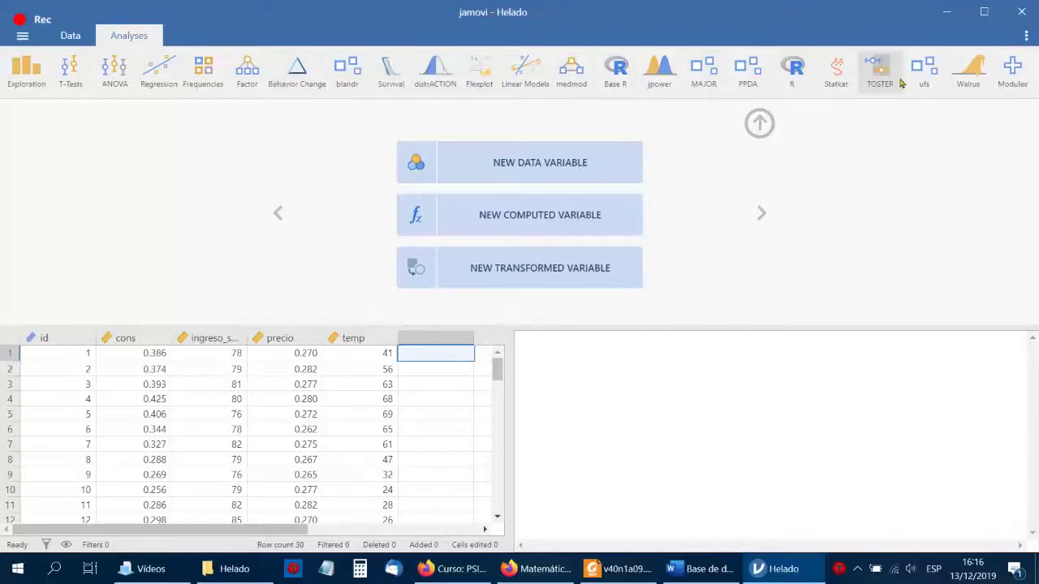
# Examine the modules available in the jamovi library, from Rj to jamovi Arcade, and close the library.
pyautogui.click(1014, 71)
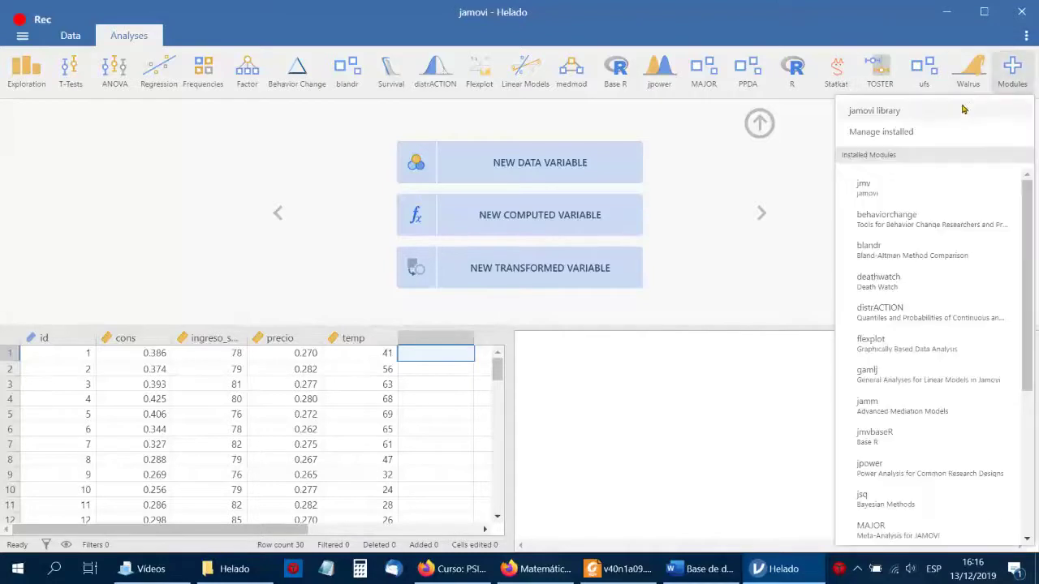
pyautogui.click(888, 117)
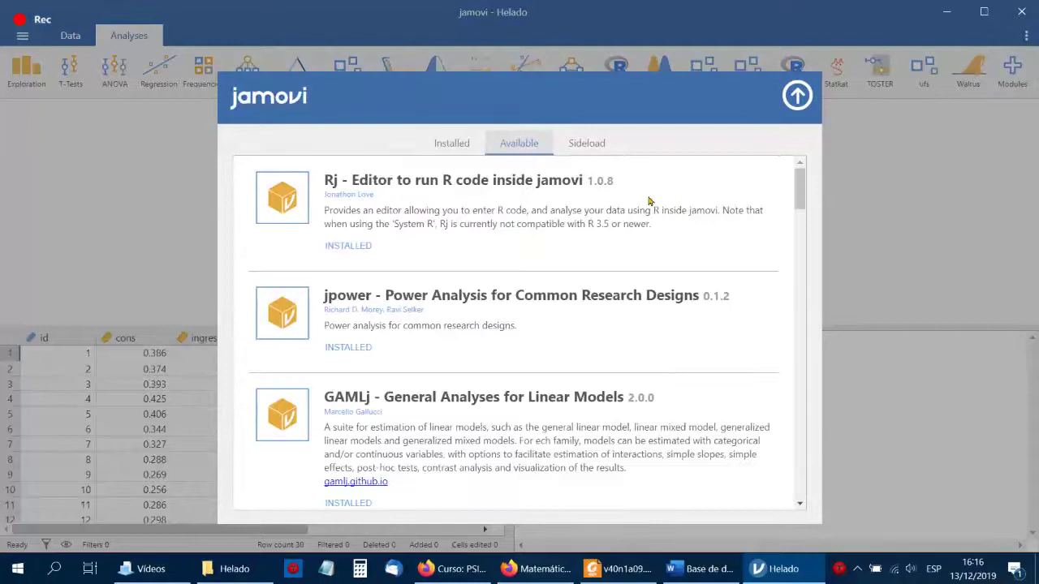
pyautogui.scroll(-8, 512, 257)
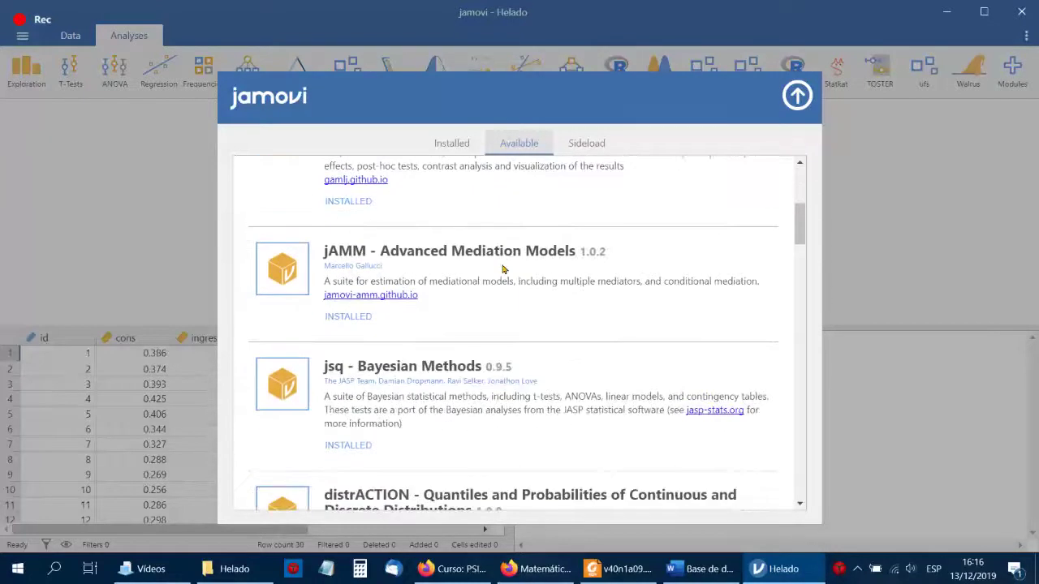
pyautogui.scroll(-5, 500, 274)
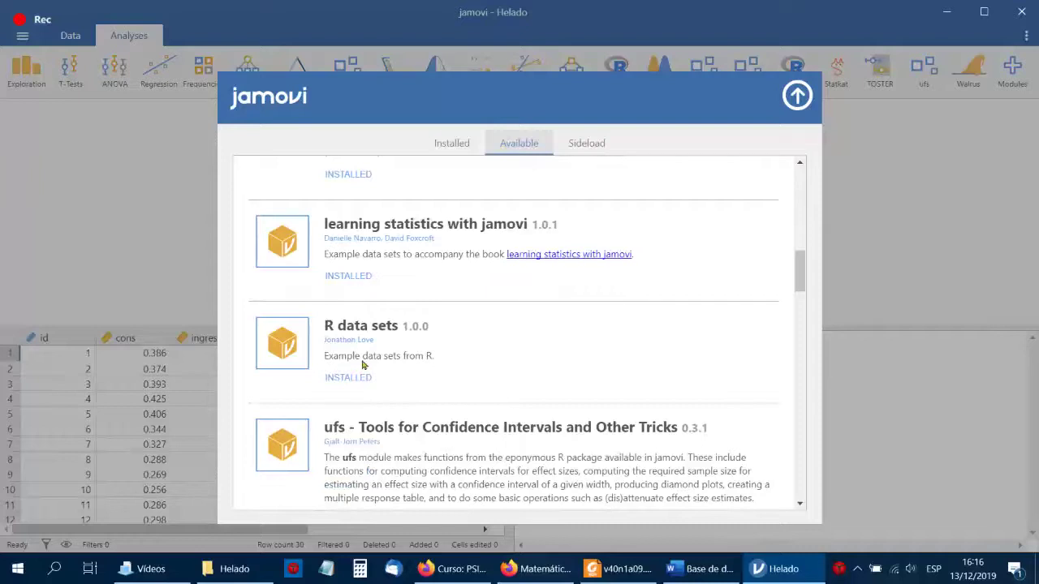
pyautogui.scroll(-4, 493, 323)
pyautogui.scroll(-5, 383, 444)
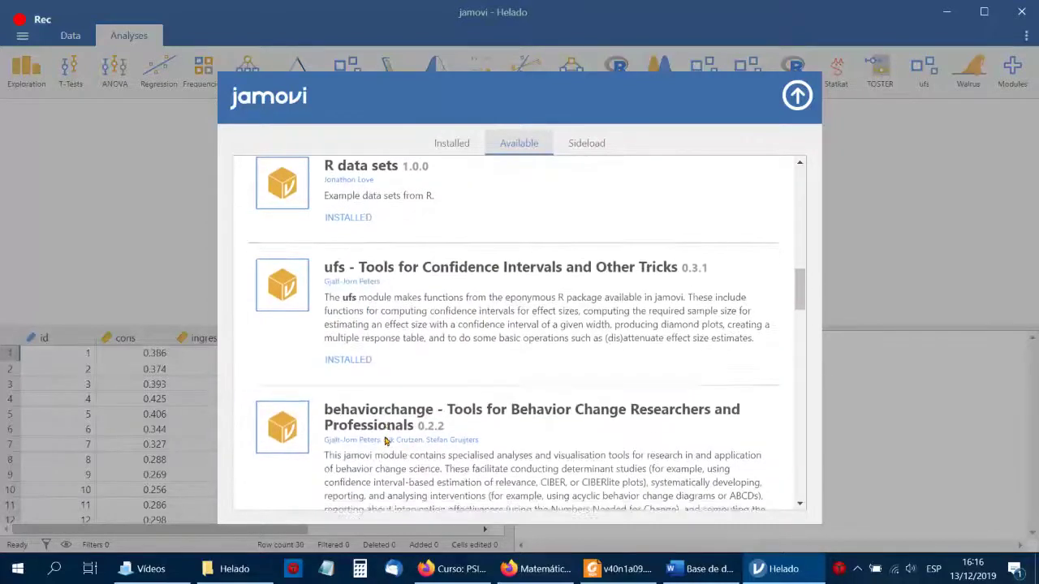
pyautogui.scroll(-5, 383, 444)
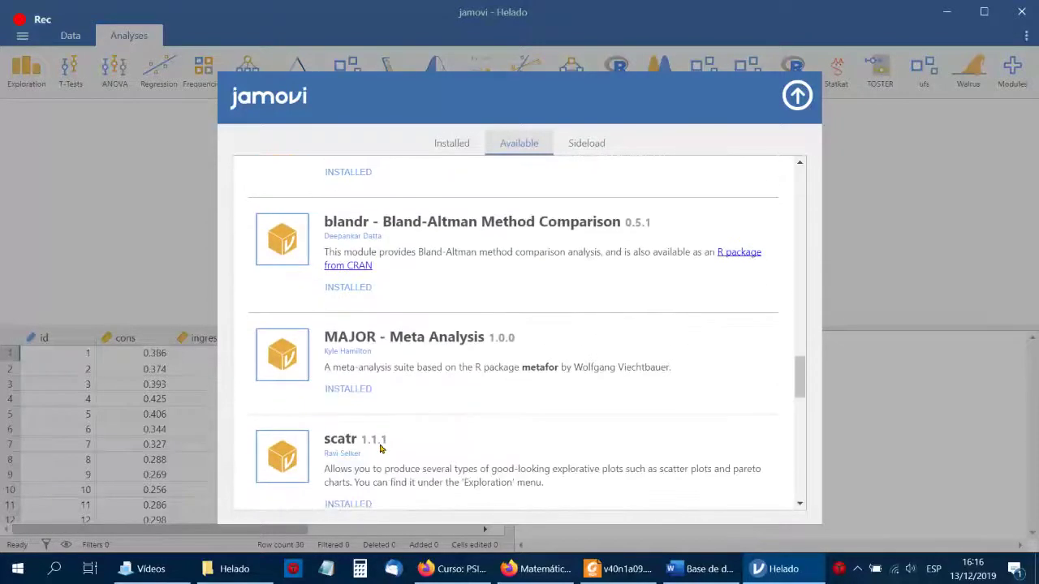
pyautogui.scroll(-3, 409, 407)
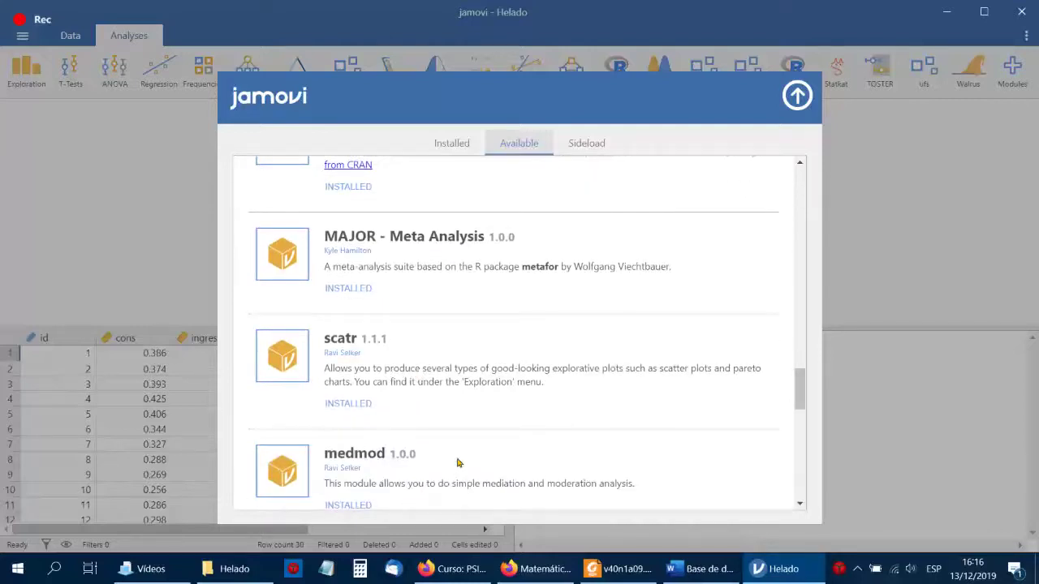
pyautogui.scroll(-6, 456, 467)
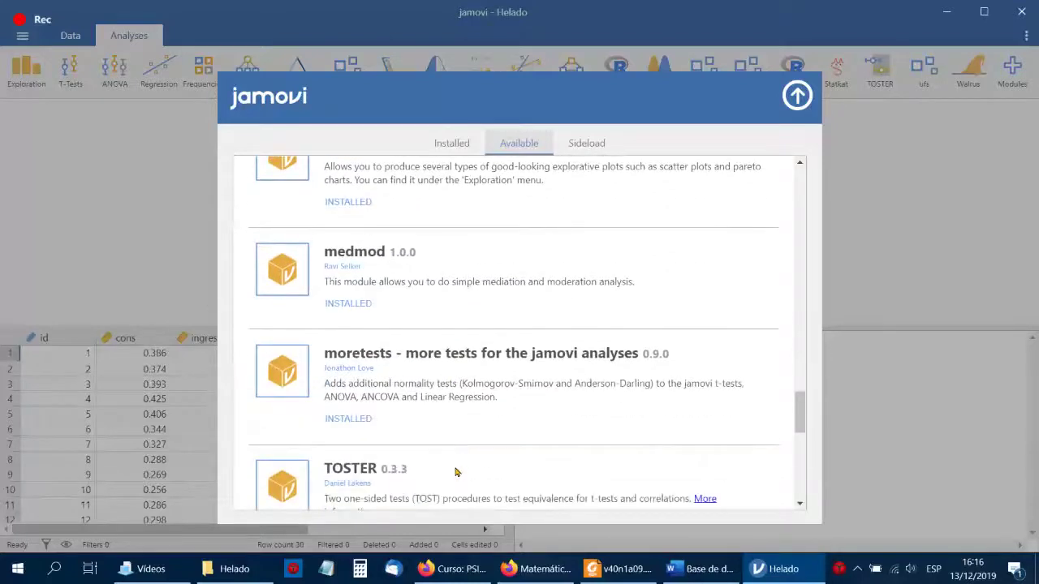
pyautogui.scroll(-3, 457, 408)
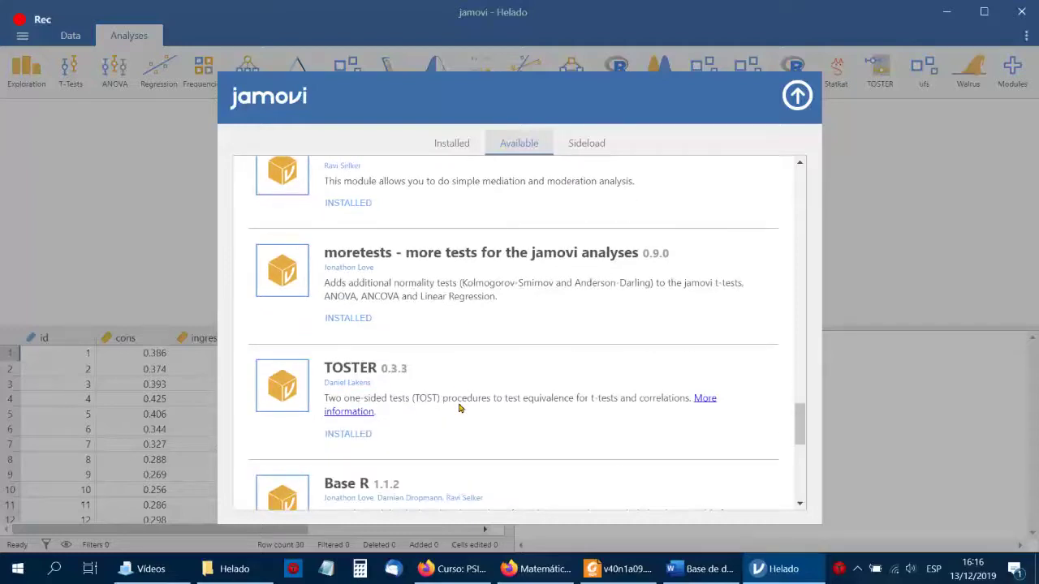
pyautogui.scroll(-7, 458, 408)
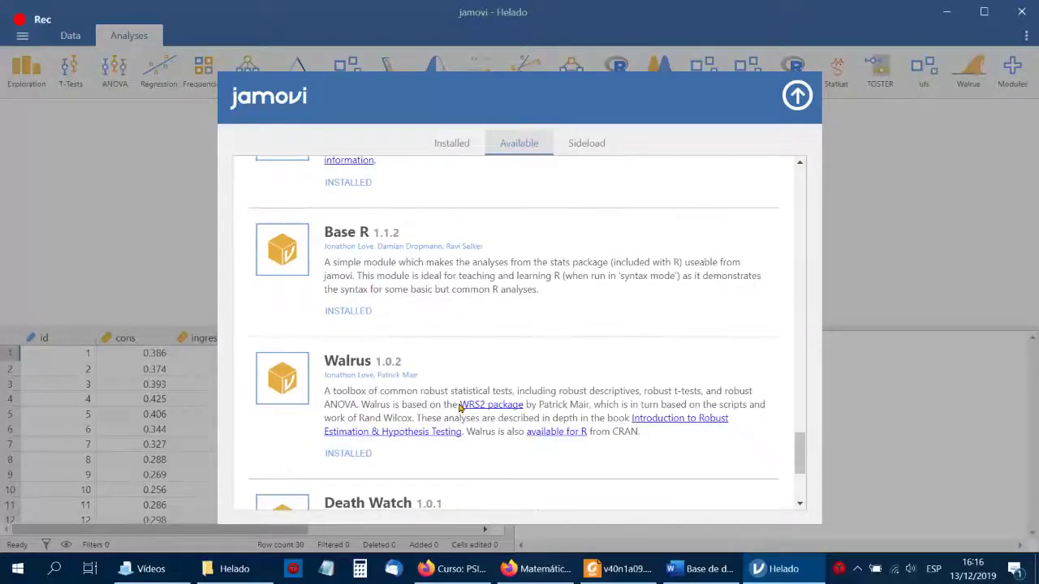
pyautogui.scroll(-5, 458, 408)
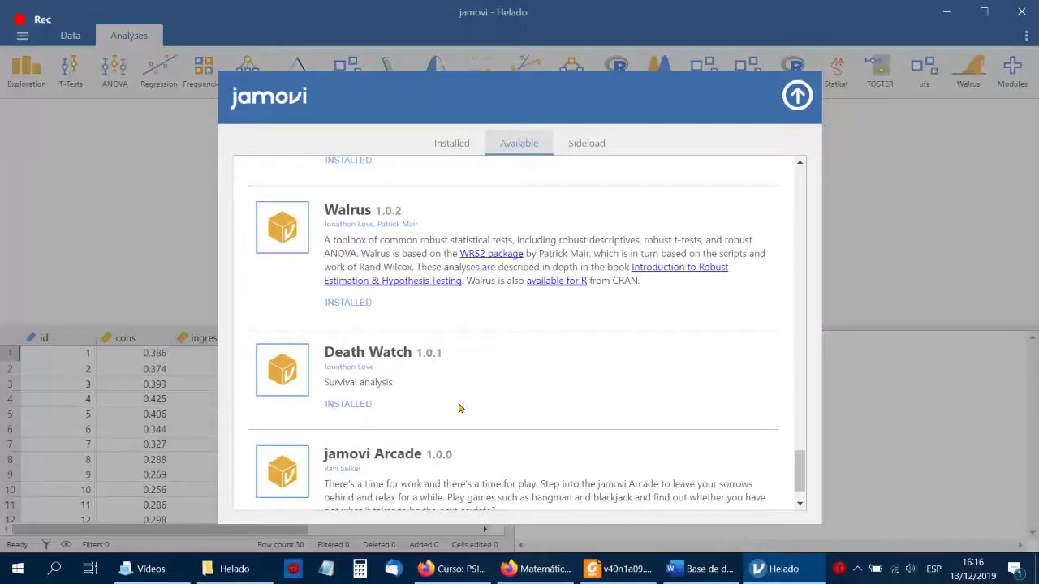
pyautogui.click(799, 98)
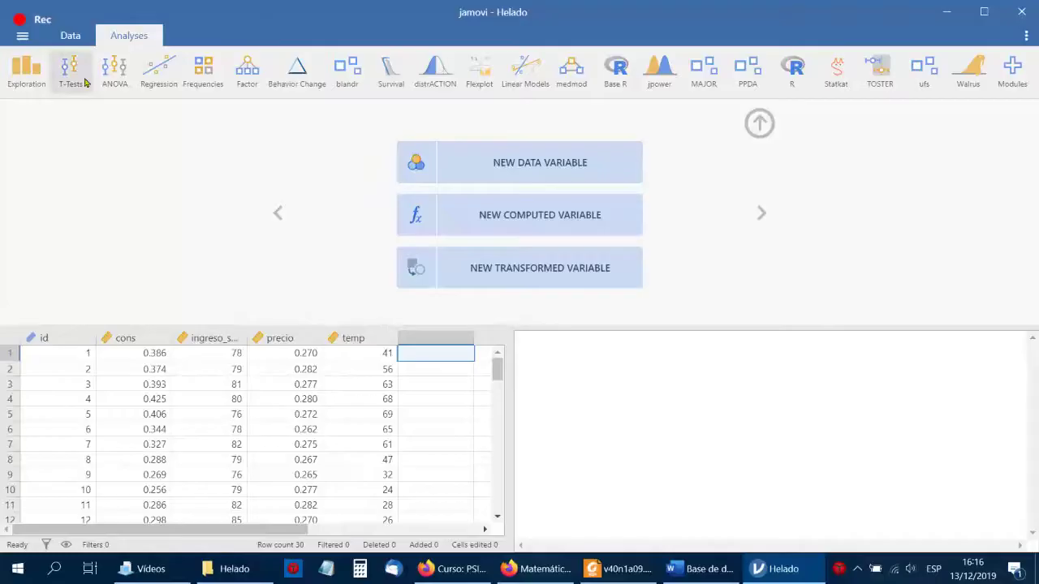
# Begin saving the dataset as a jamovi file (.omv) under the name Helado.
pyautogui.click(22, 36)
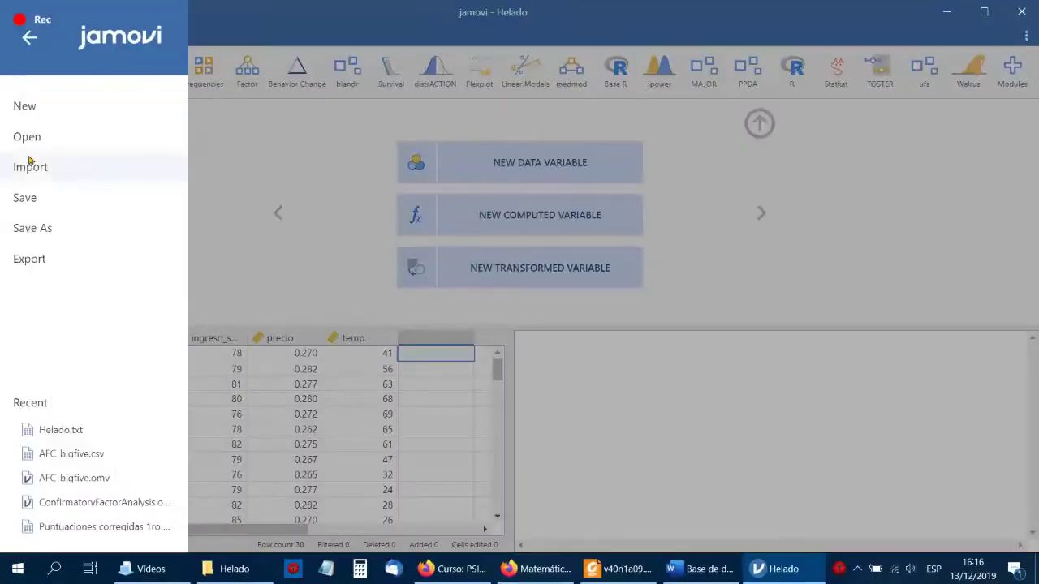
pyautogui.click(32, 227)
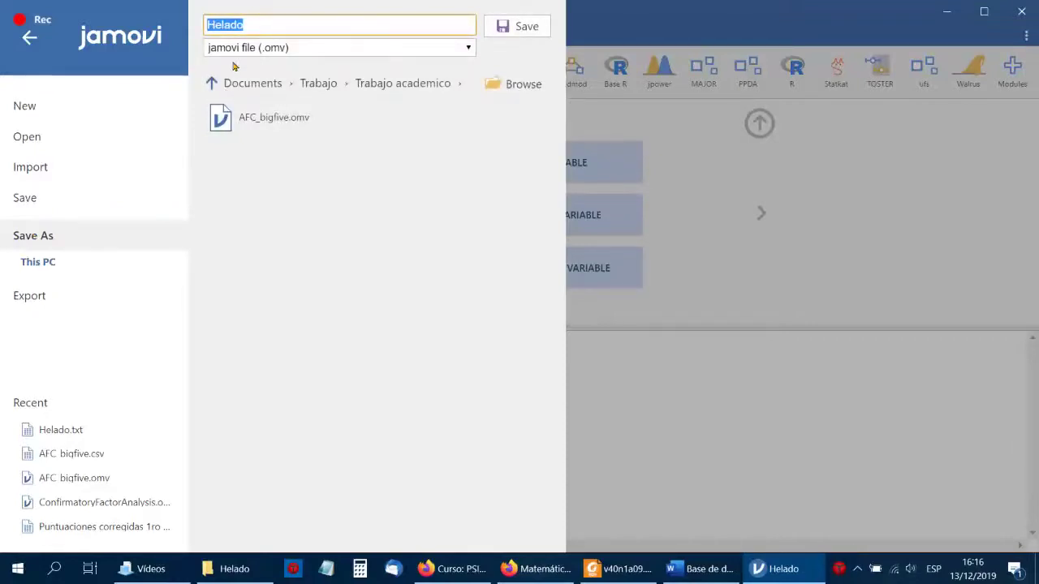
pyautogui.click(254, 24)
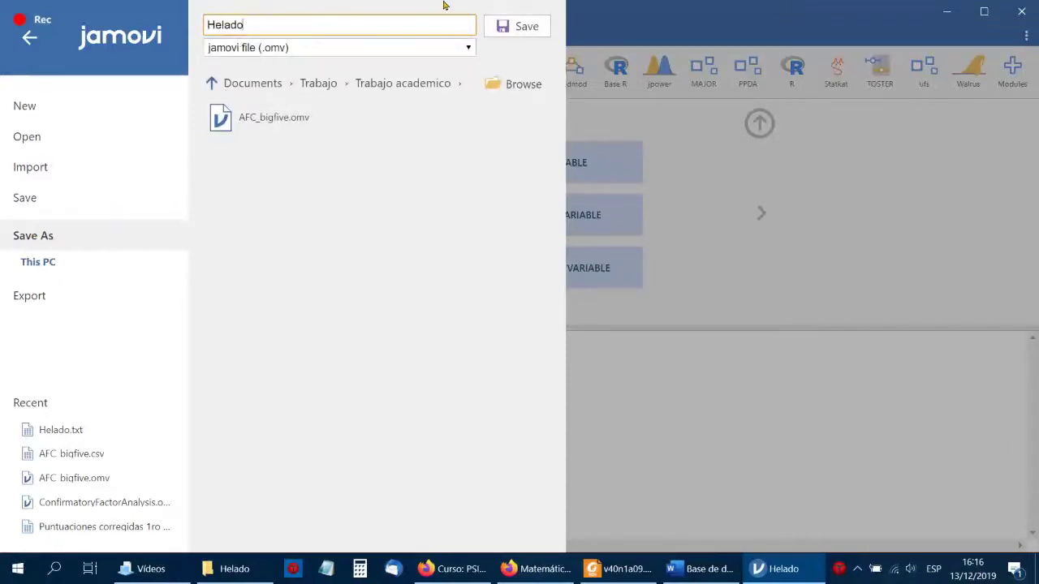